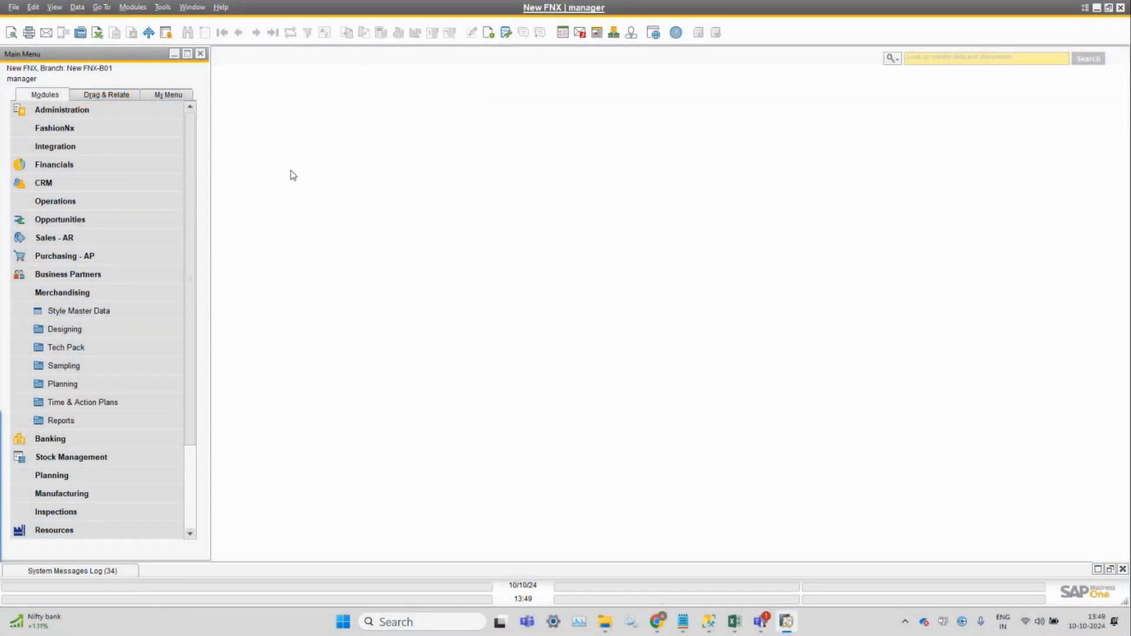
Open the FashionNx general Variant Configuration form, maximize it and display the first record.
{"action": "left_click", "coordinate": [133, 7]}
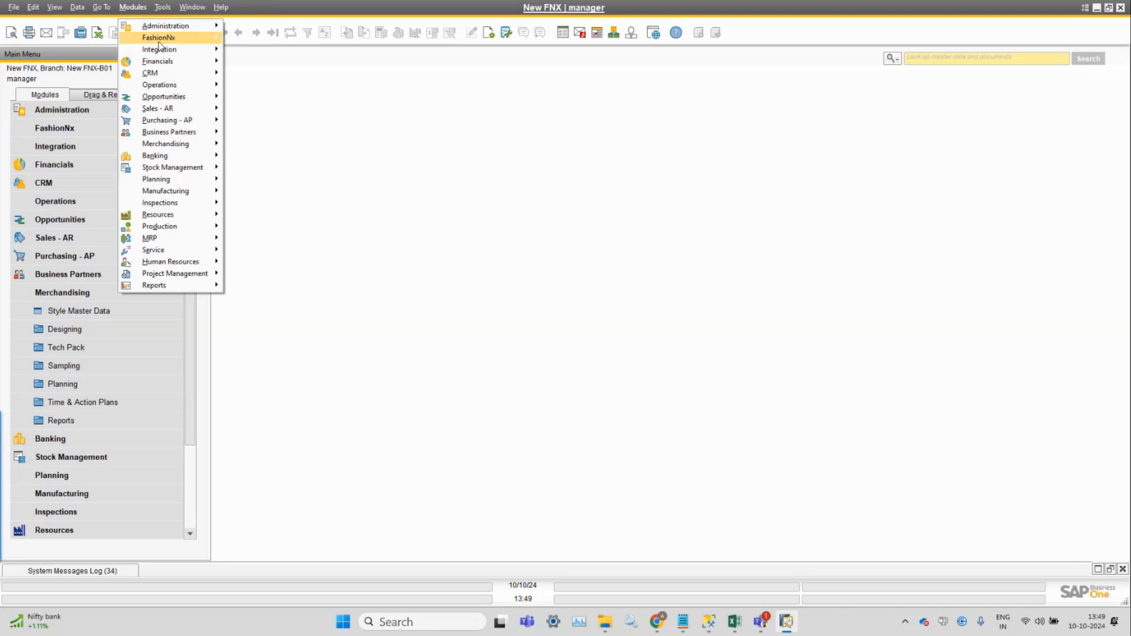
{"action": "mouse_move", "coordinate": [162, 38]}
{"action": "mouse_move", "coordinate": [297, 46]}
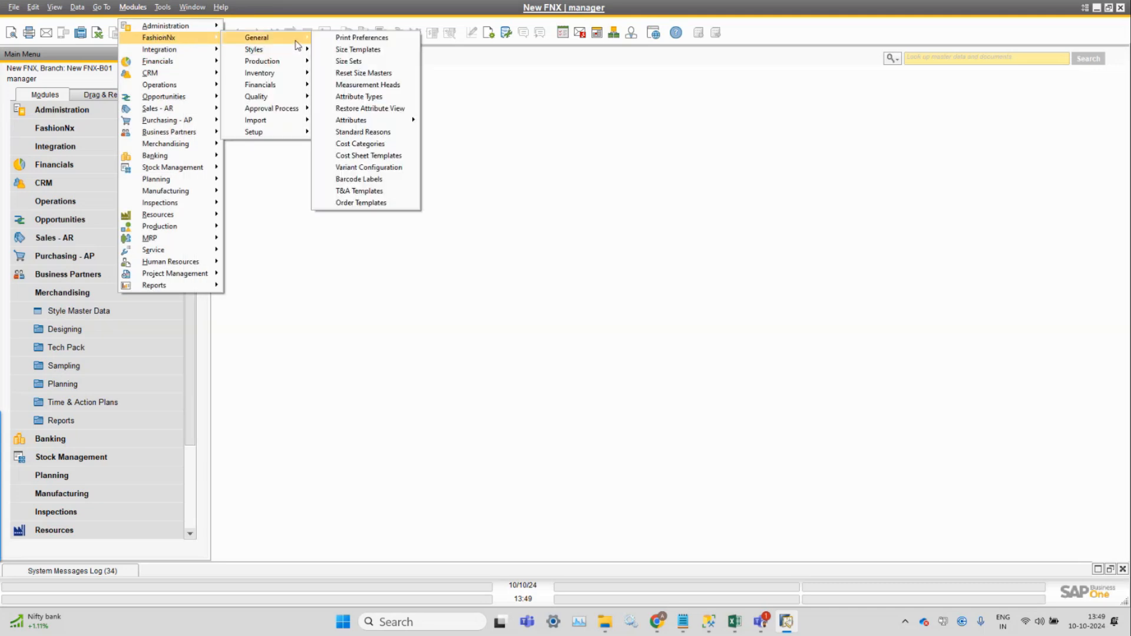
{"action": "left_click", "coordinate": [383, 168]}
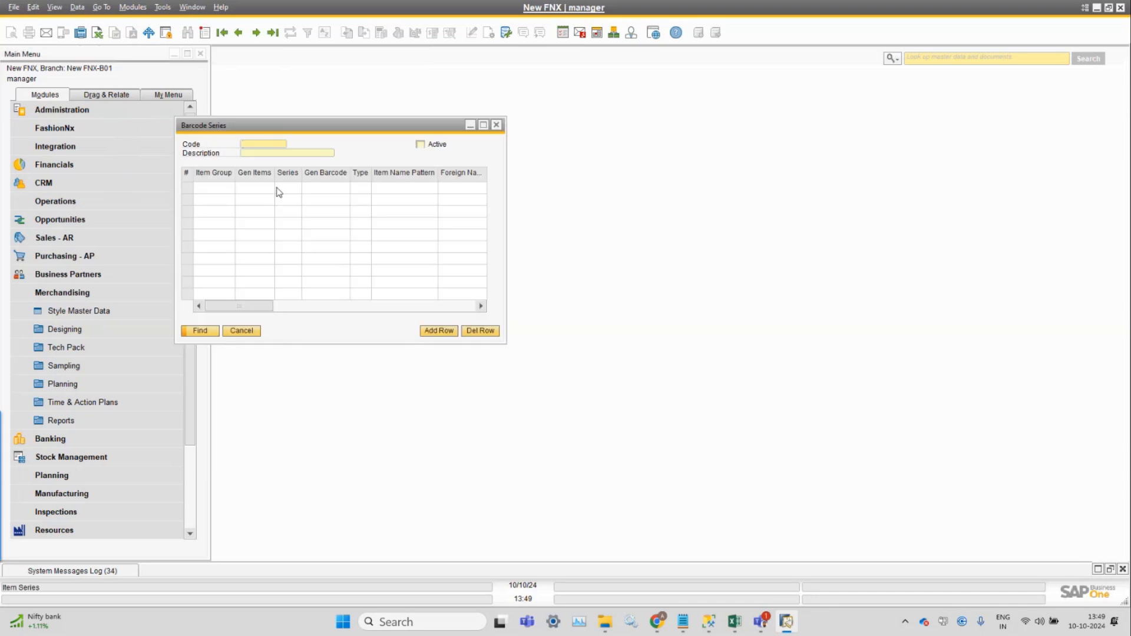
{"action": "left_click", "coordinate": [483, 124]}
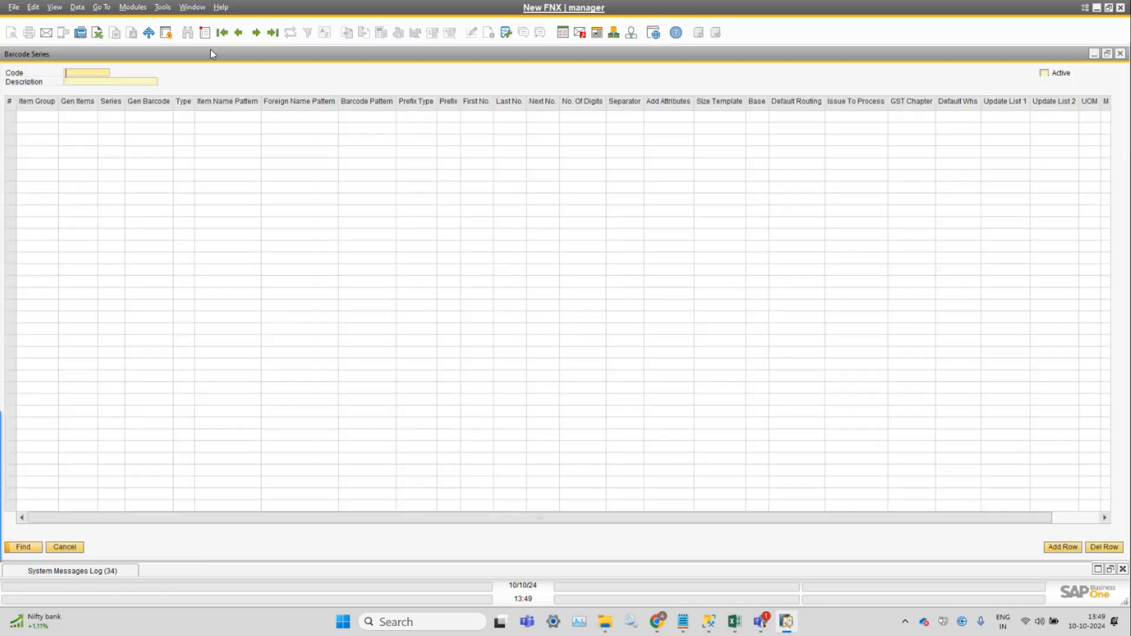
{"action": "left_click", "coordinate": [222, 33]}
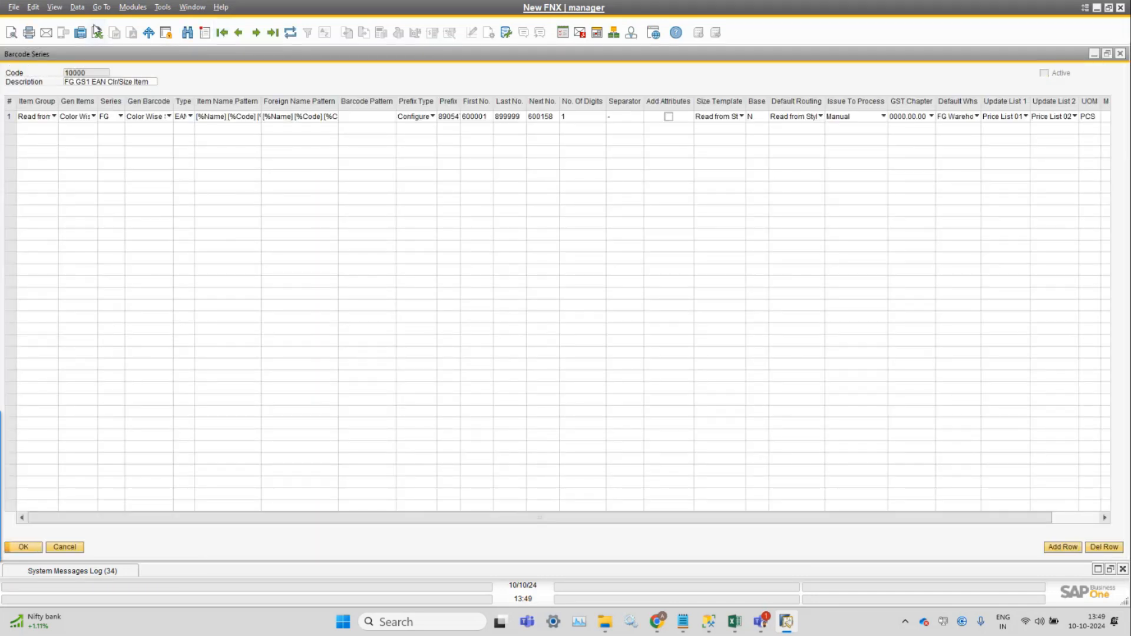
Search the barcode series by description with the wildcard * to list all variant configurations.
{"action": "key", "text": "ctrl+f"}
{"action": "left_click", "coordinate": [146, 82]}
{"action": "key", "text": "Tab"}
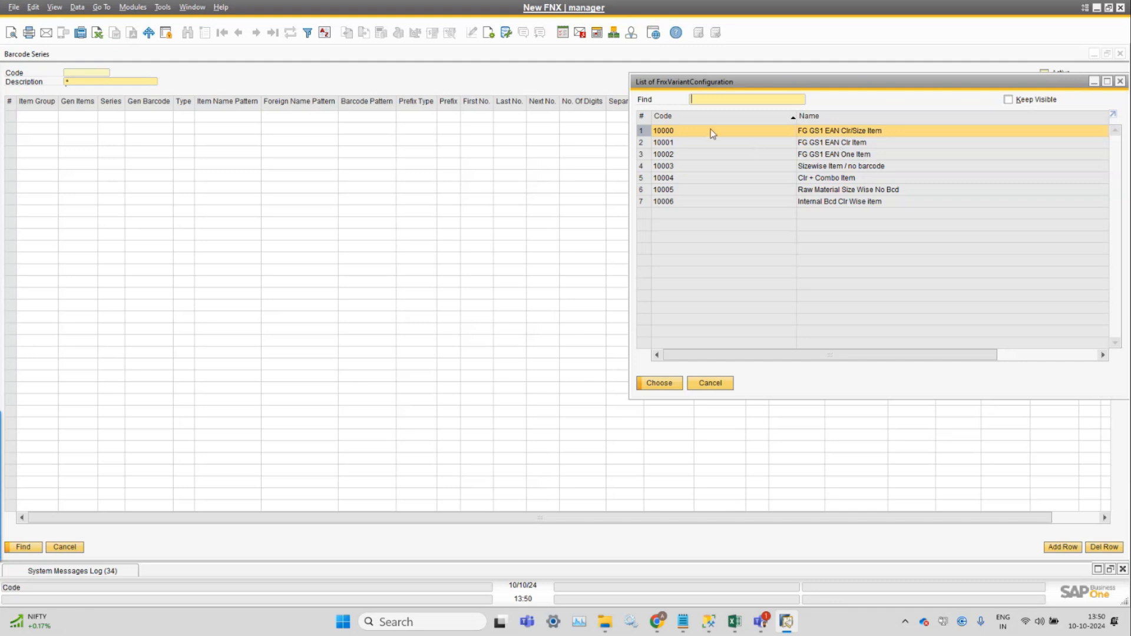
Examine the listed variant configurations, from the GS1 EAN item types to the combo and raw material entries.
{"action": "left_click", "coordinate": [847, 145]}
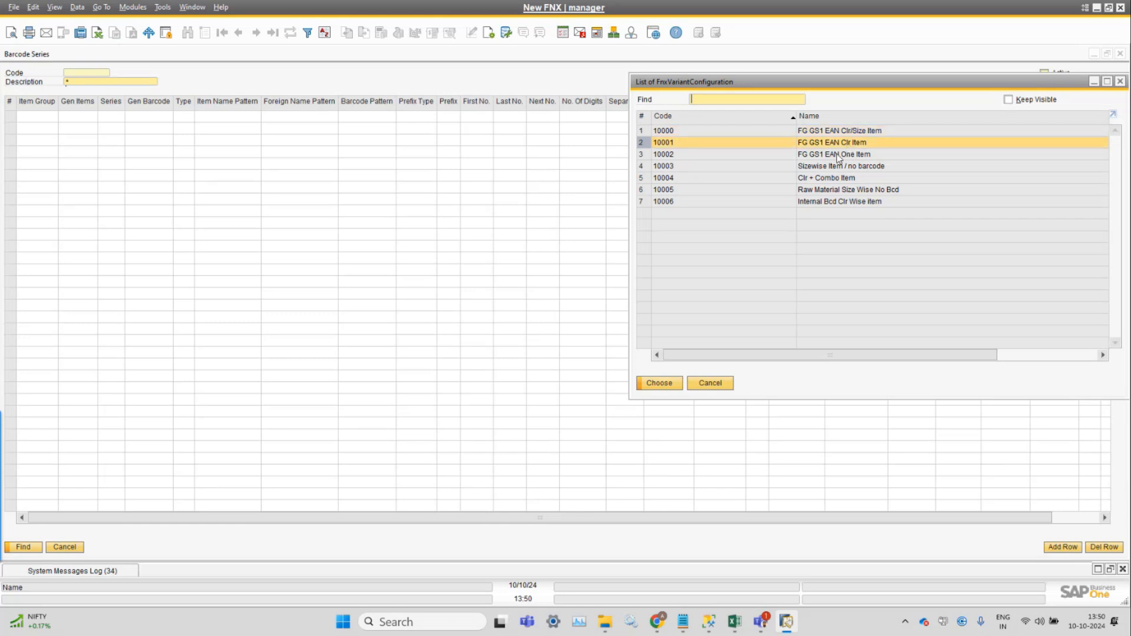
{"action": "left_click", "coordinate": [863, 133]}
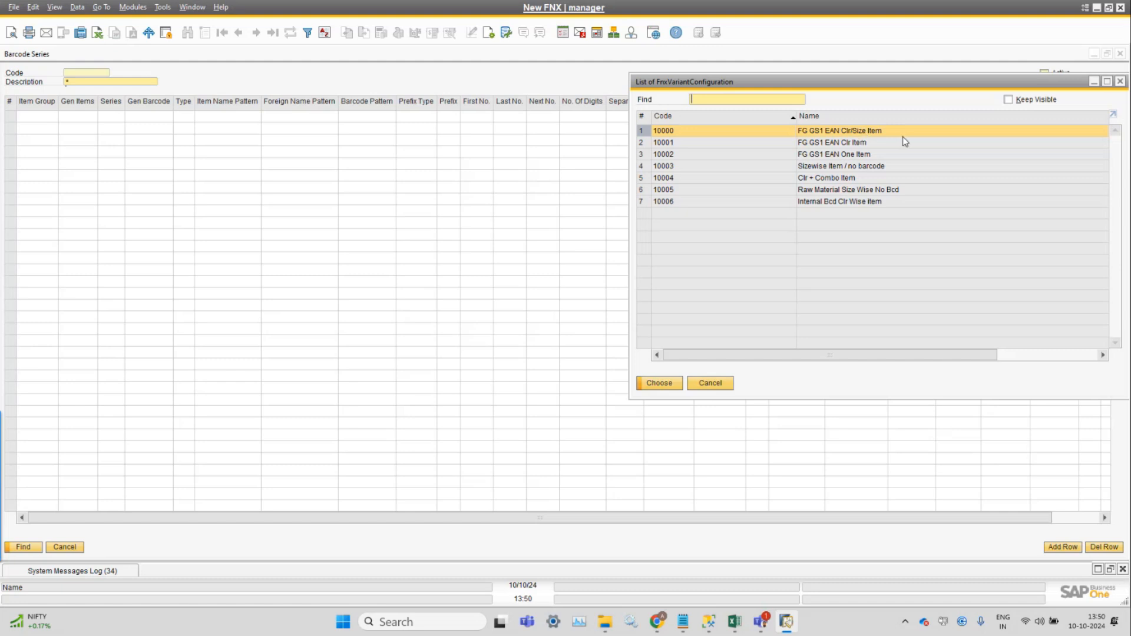
{"action": "left_click", "coordinate": [872, 146]}
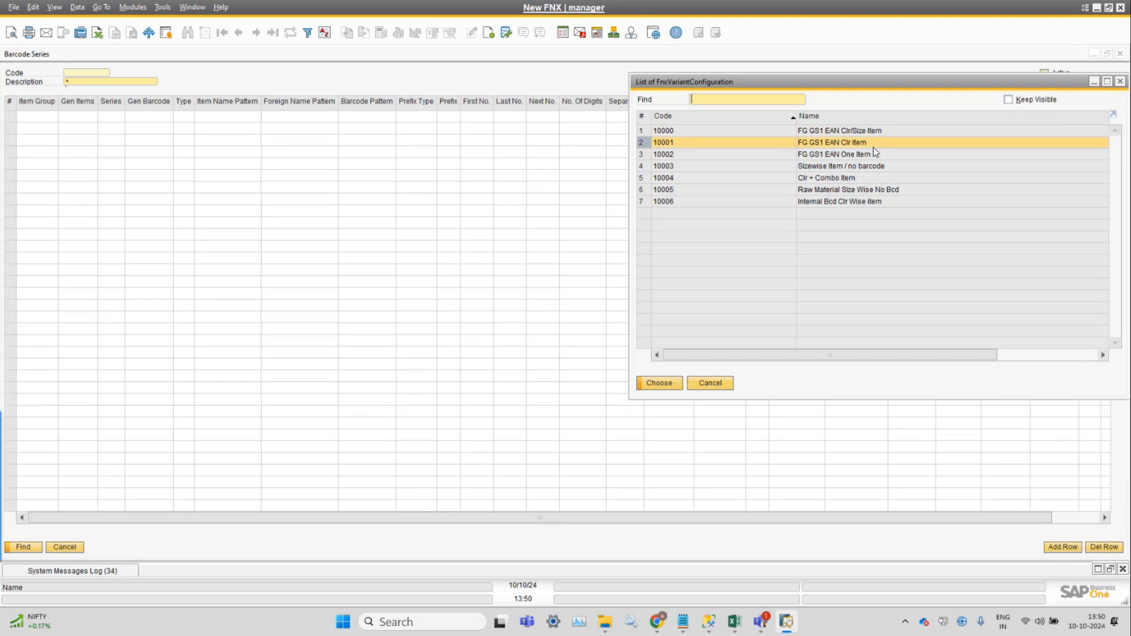
{"action": "left_click", "coordinate": [913, 154]}
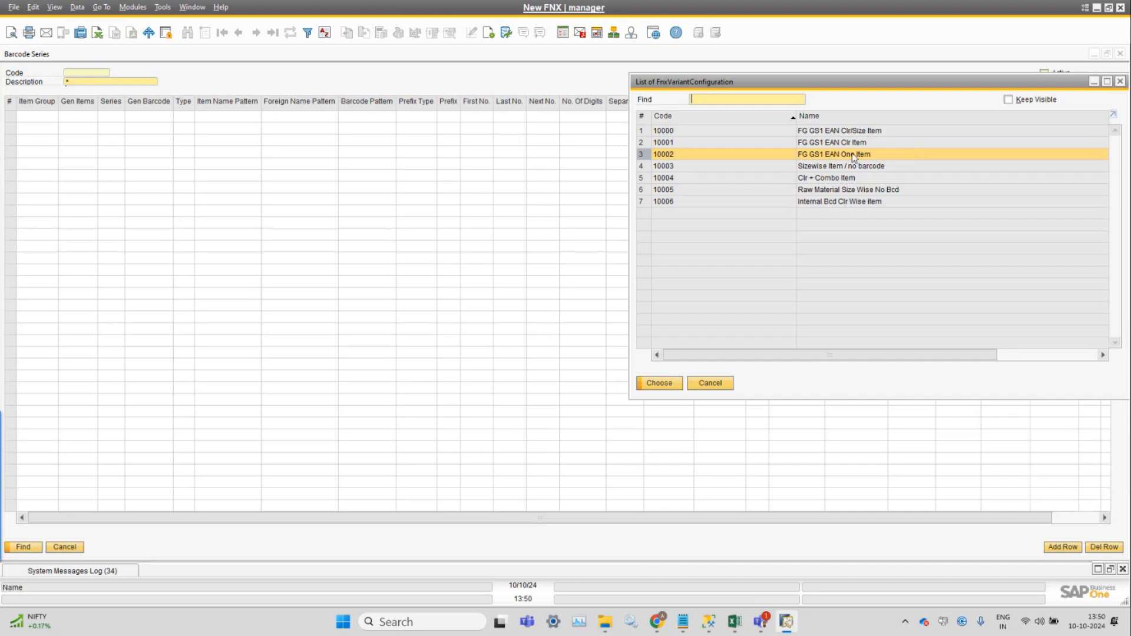
{"action": "left_click", "coordinate": [870, 167]}
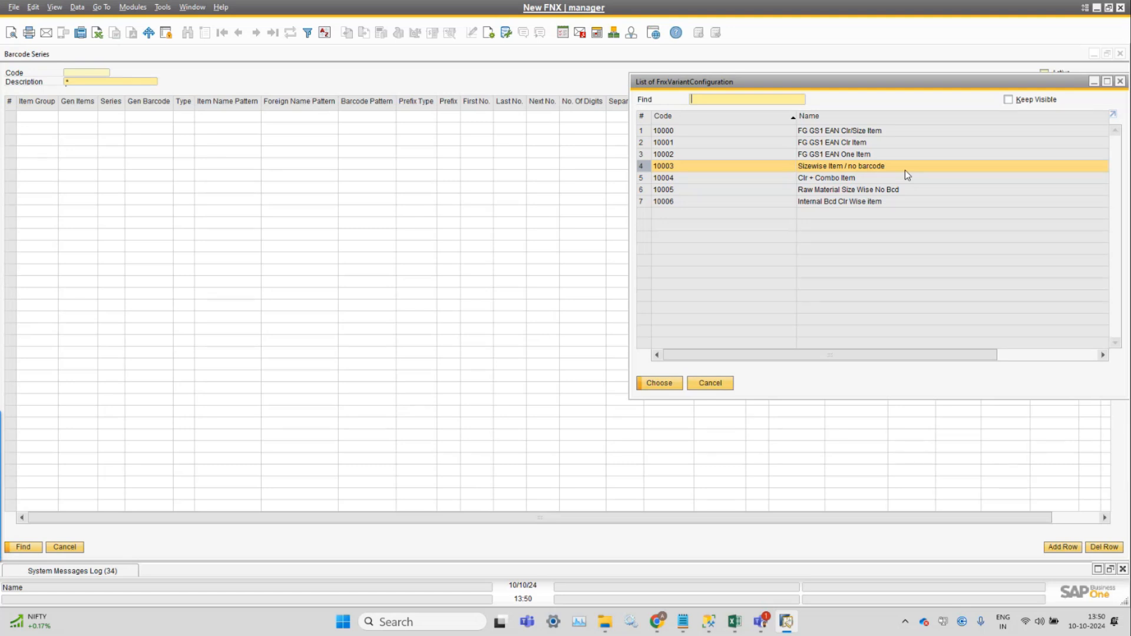
{"action": "left_click", "coordinate": [817, 177]}
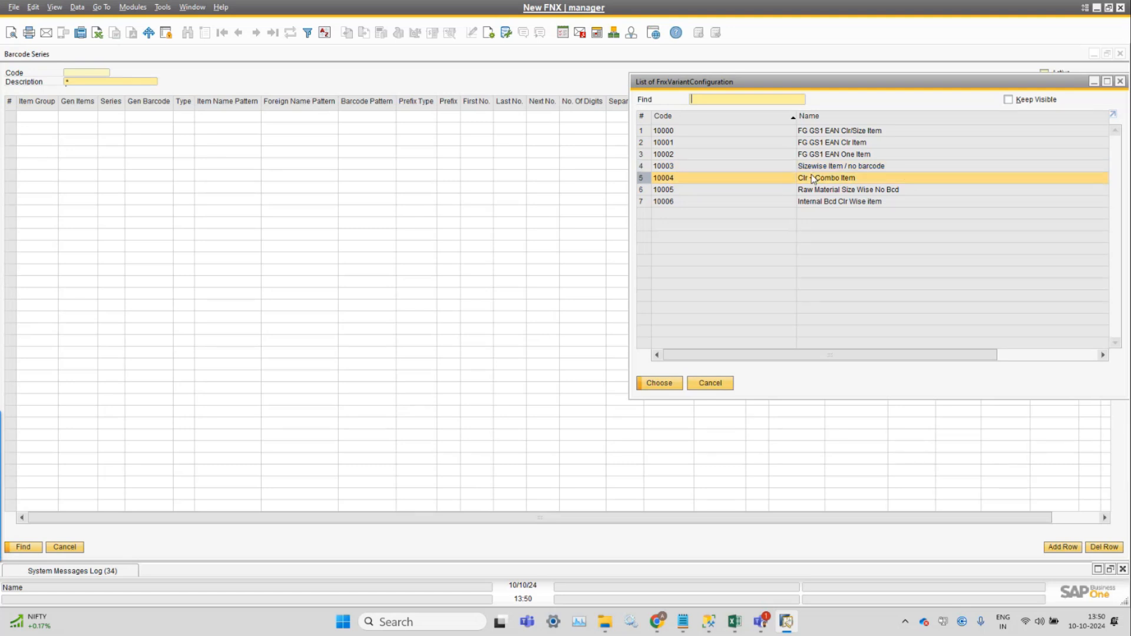
{"action": "left_click", "coordinate": [919, 189]}
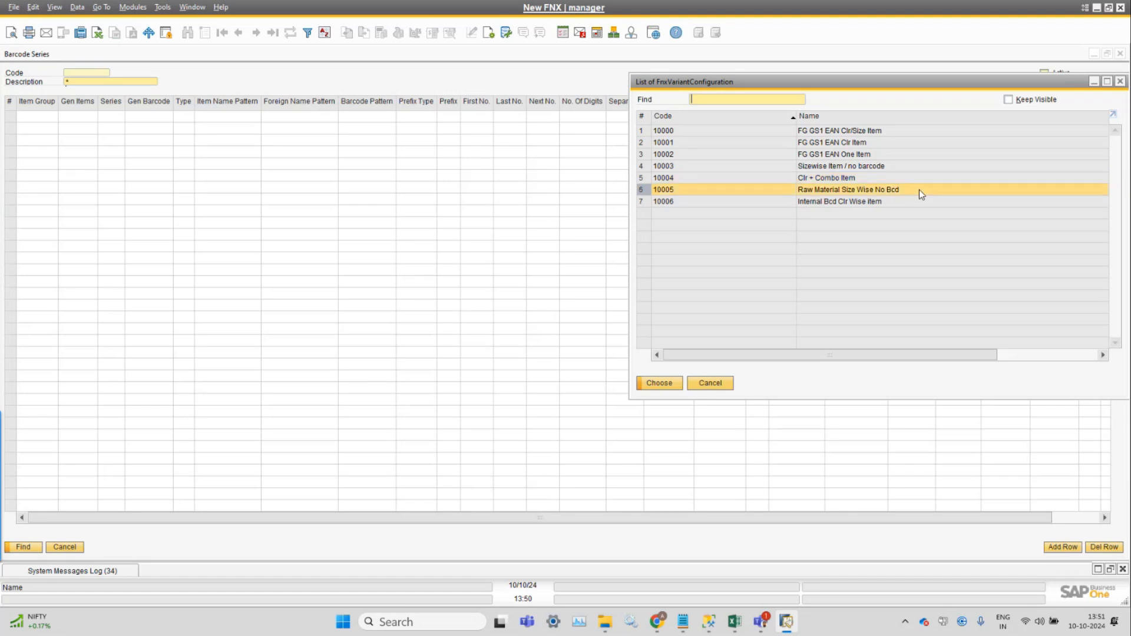
{"action": "left_click", "coordinate": [866, 178]}
Load configuration 10000, FG GS1 EAN Clr/Size Item, and fit the column widths to their contents.
{"action": "left_click", "coordinate": [855, 131]}
{"action": "double_click", "coordinate": [856, 131]}
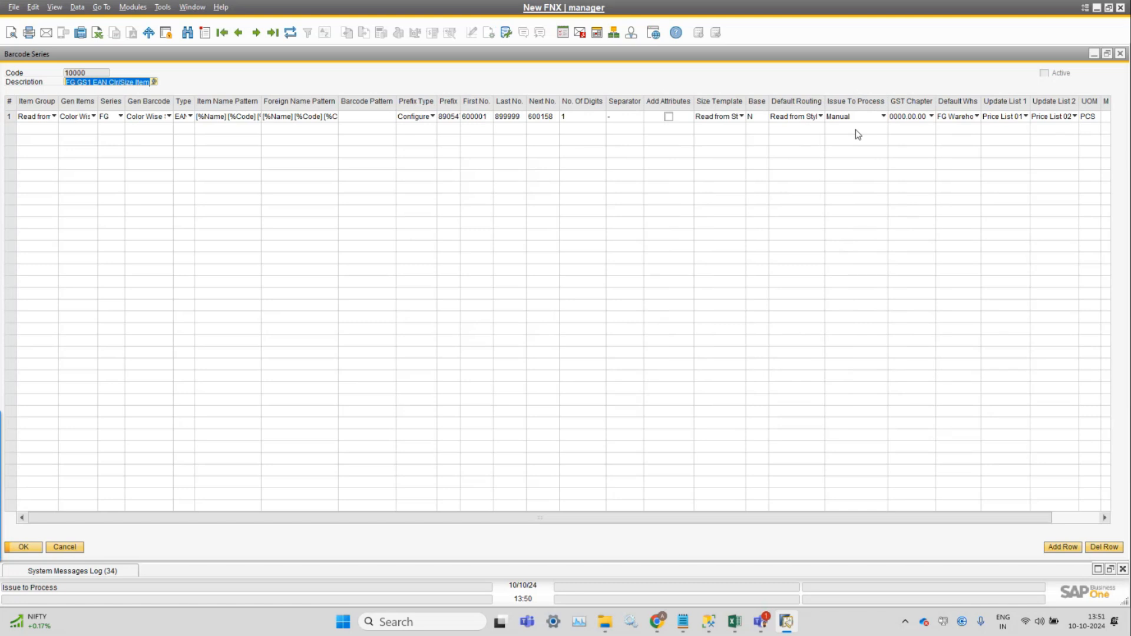
{"action": "left_click", "coordinate": [56, 8]}
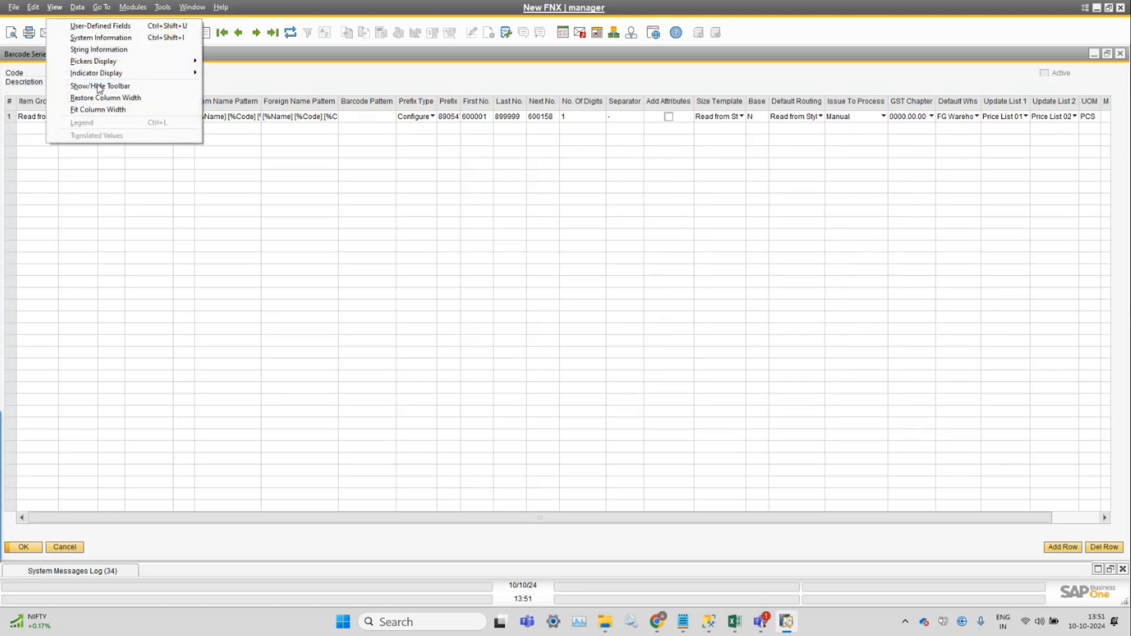
{"action": "left_click", "coordinate": [97, 110]}
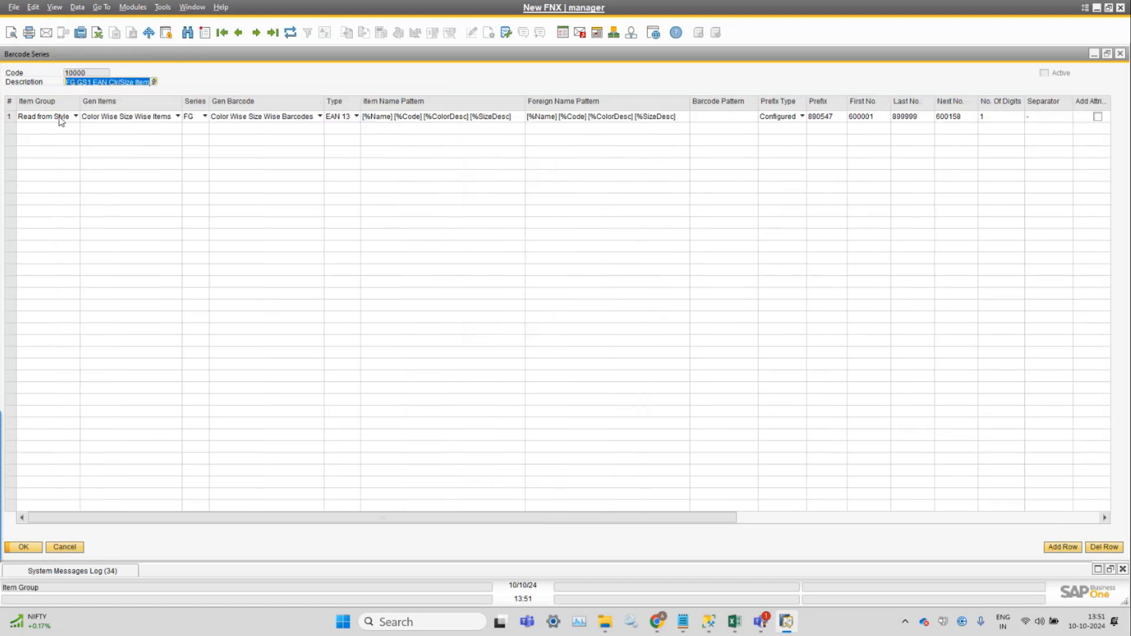
Review the Gen Items and Item Group options of row 1, keeping Item Group at Read from Style.
{"action": "left_click", "coordinate": [127, 117]}
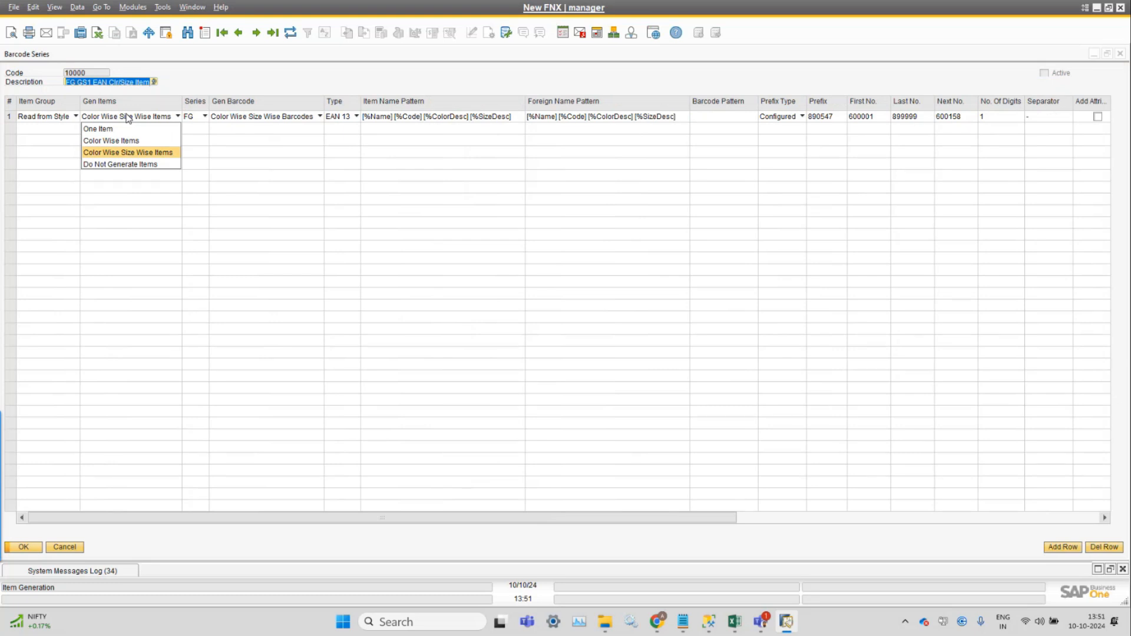
{"action": "left_click", "coordinate": [56, 117]}
{"action": "left_click", "coordinate": [56, 119]}
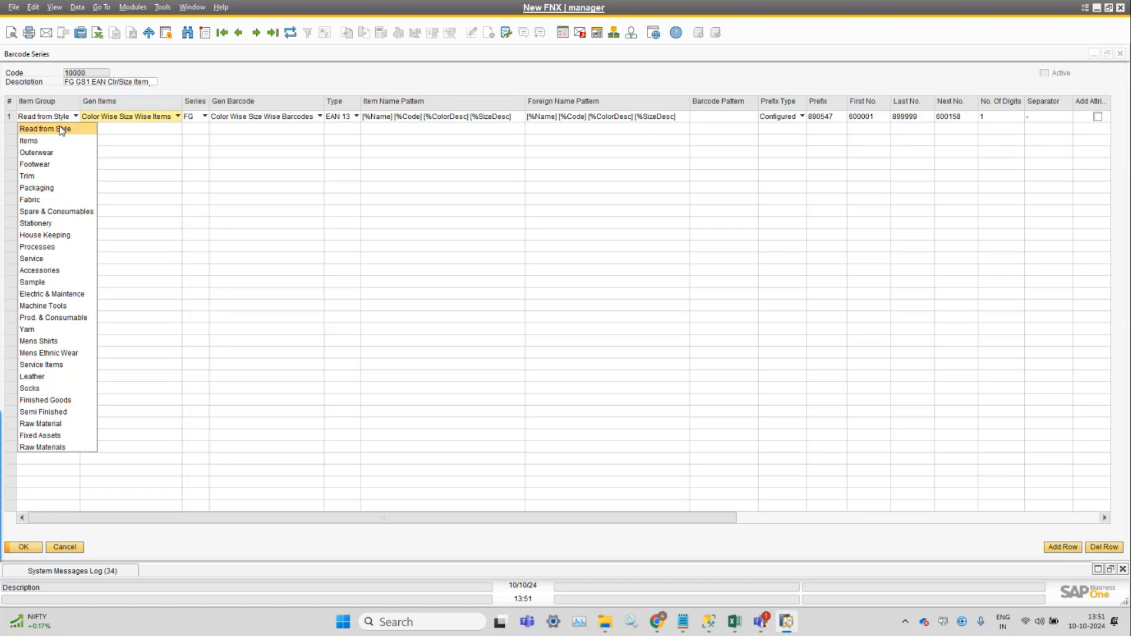
{"action": "left_click", "coordinate": [346, 77]}
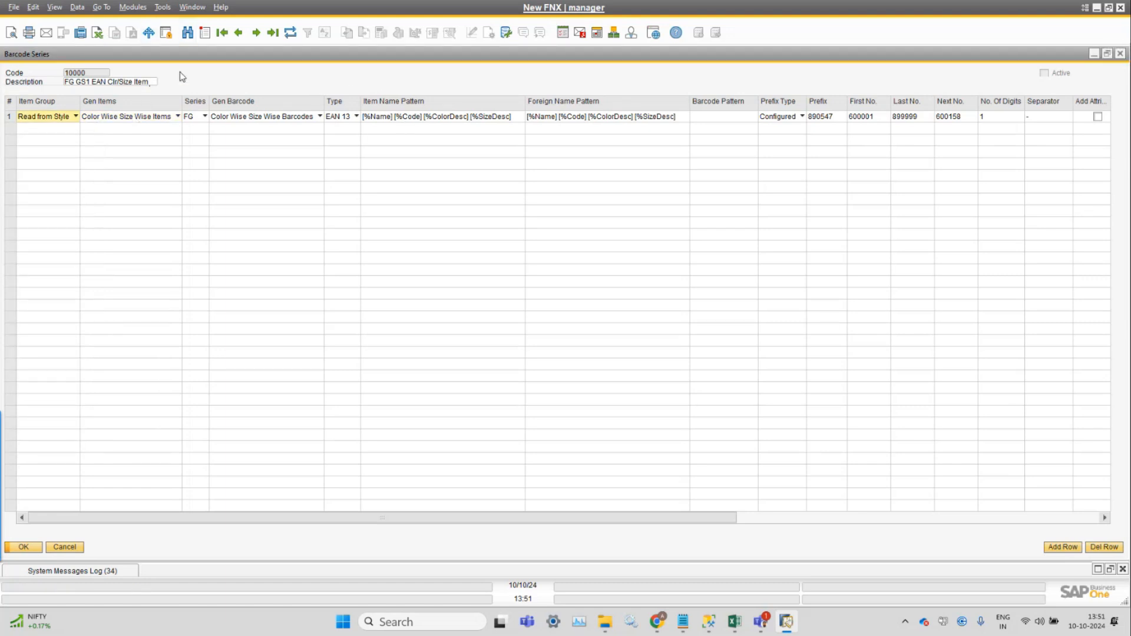
{"action": "left_click", "coordinate": [51, 118]}
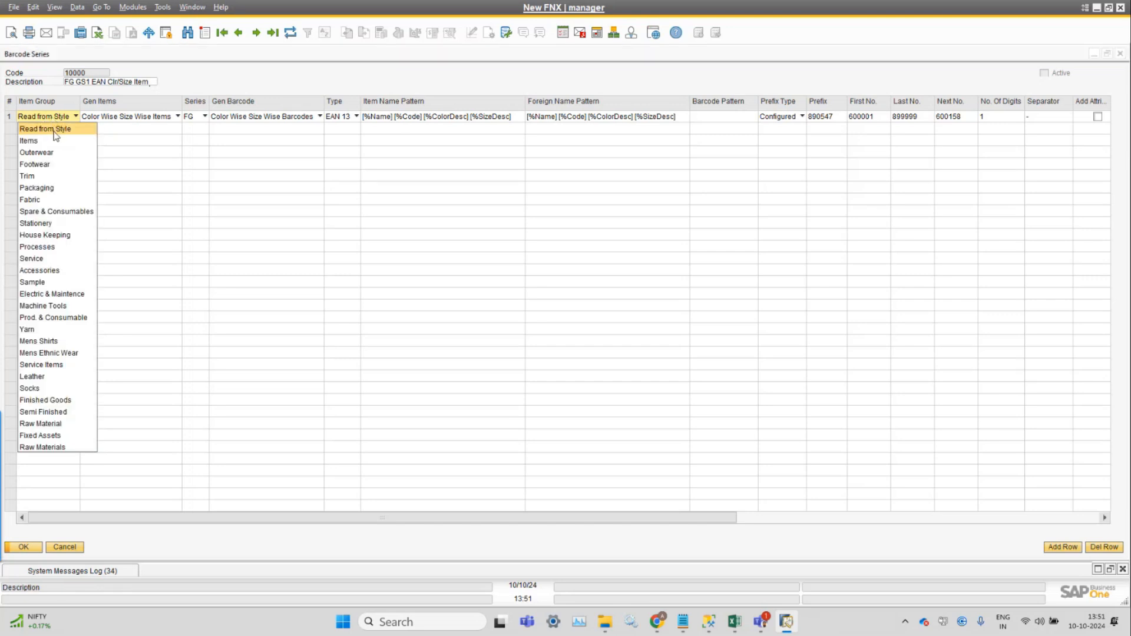
{"action": "left_click", "coordinate": [54, 130]}
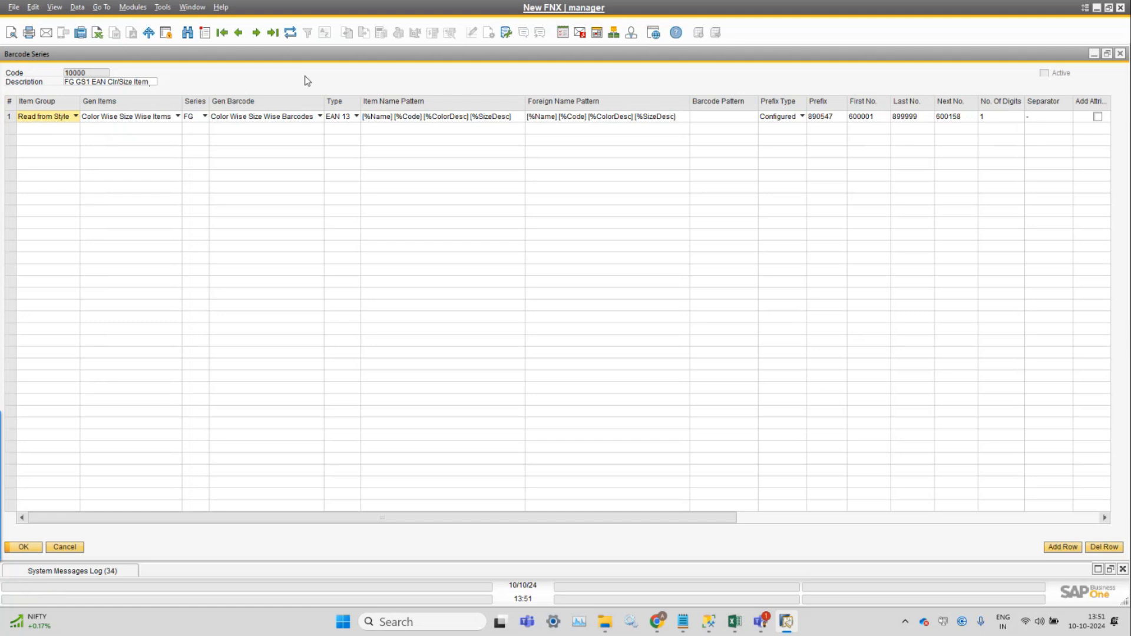
Locate Style Master Data and Item Master Data among the modules, and recheck the Item Group options in row 1.
{"action": "left_click", "coordinate": [133, 7]}
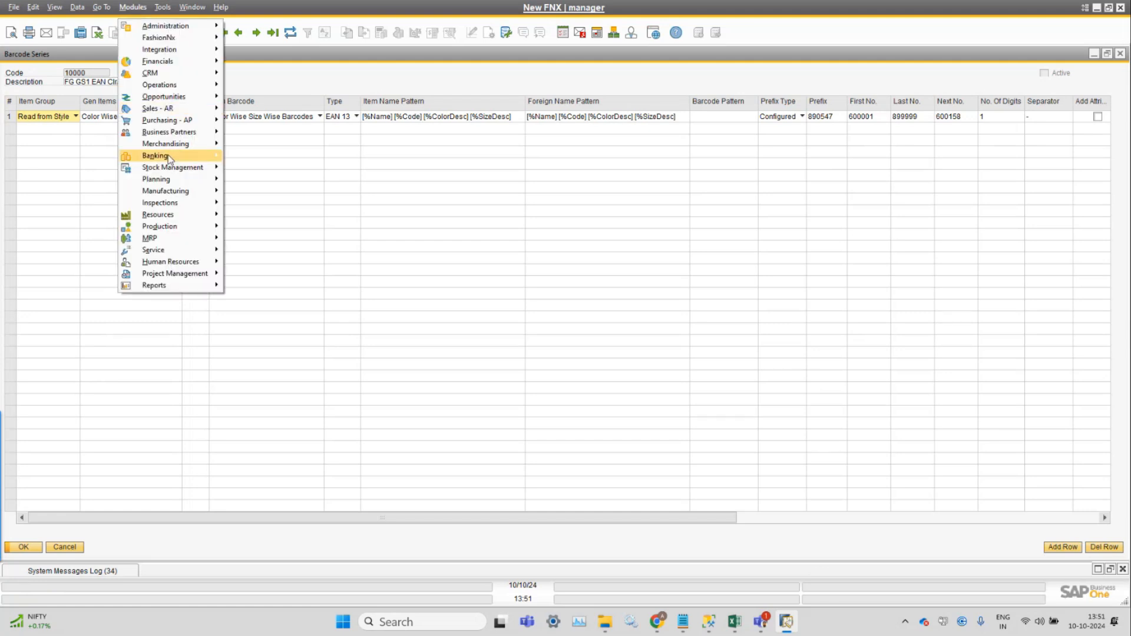
{"action": "mouse_move", "coordinate": [189, 144]}
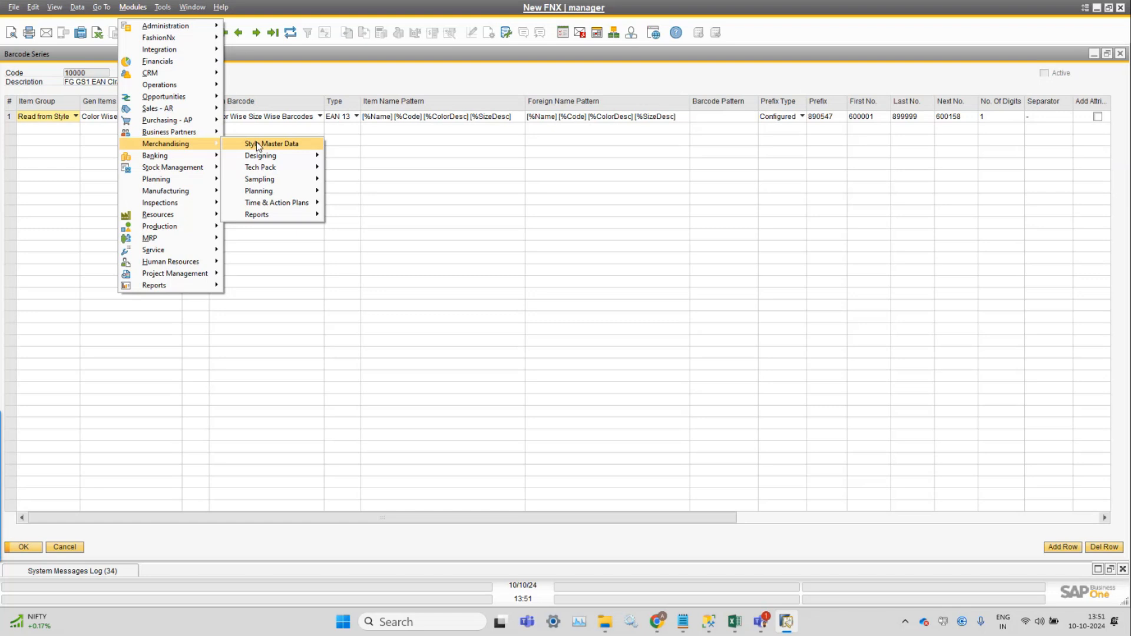
{"action": "mouse_move", "coordinate": [212, 168]}
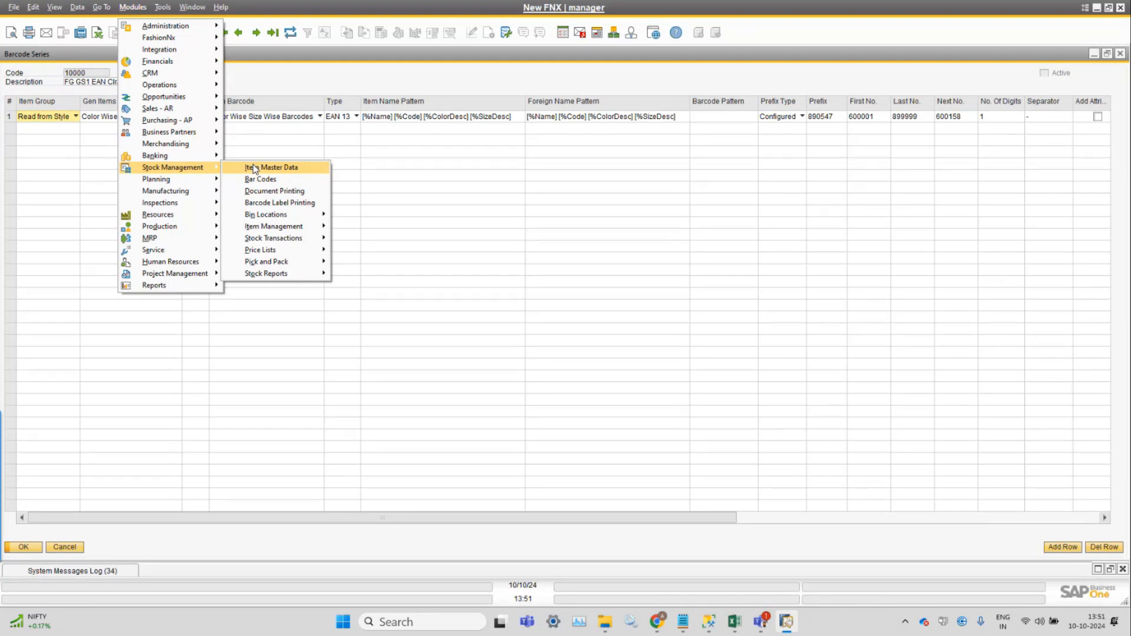
{"action": "left_click", "coordinate": [289, 82]}
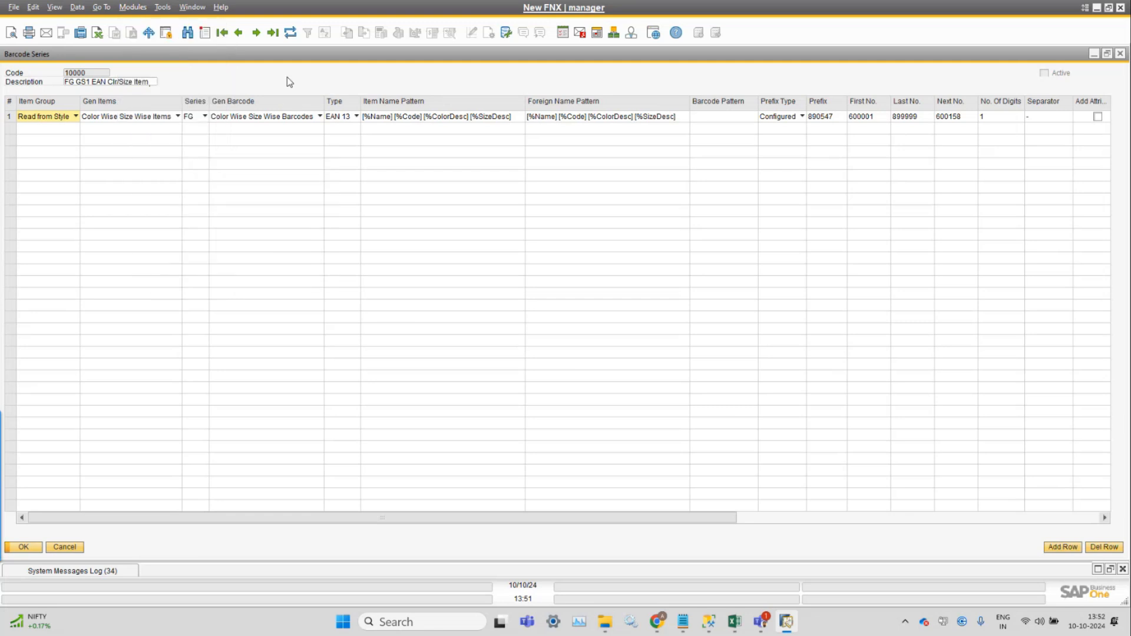
{"action": "left_click", "coordinate": [56, 118]}
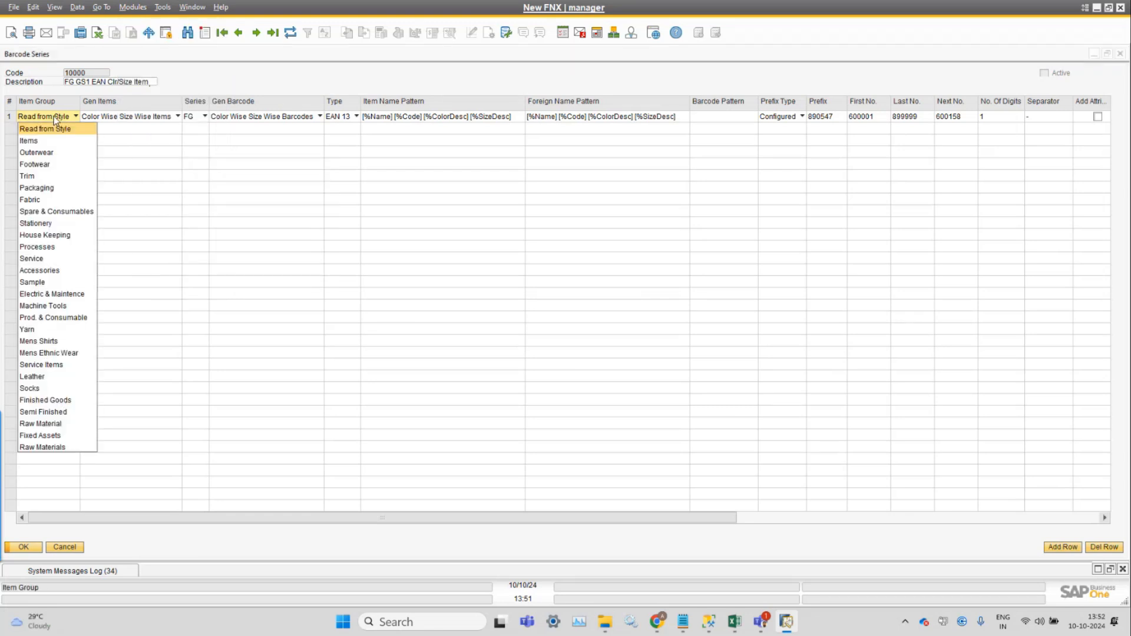
{"action": "left_click", "coordinate": [56, 120]}
Open Style Master Data from Merchandising and choose Outerwear as the style's group.
{"action": "left_click", "coordinate": [133, 7]}
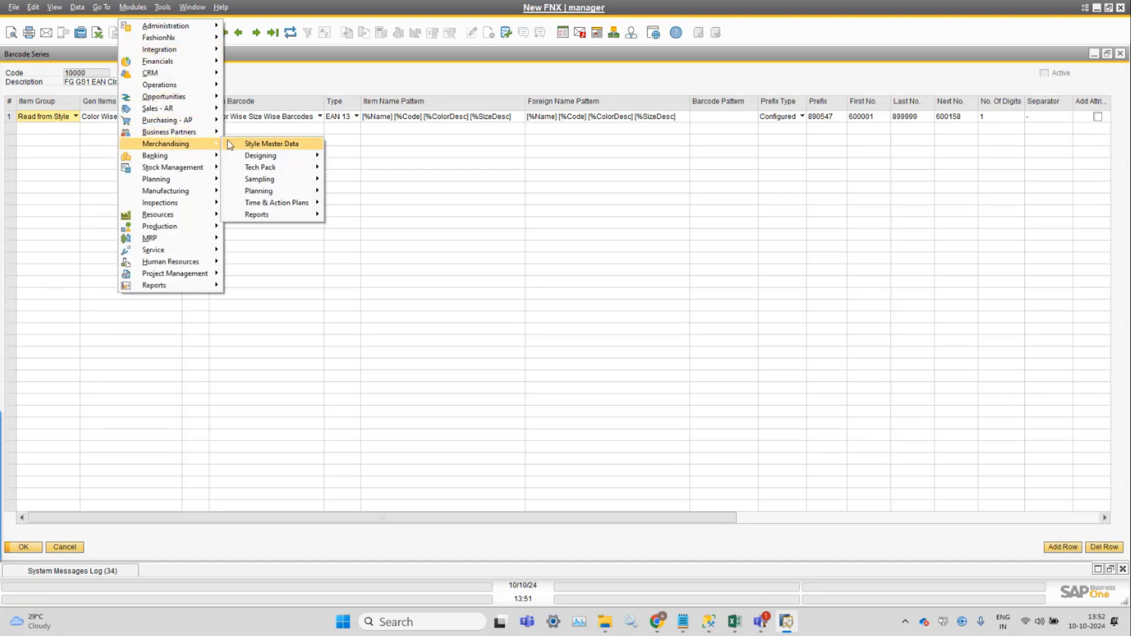
{"action": "left_click", "coordinate": [288, 135]}
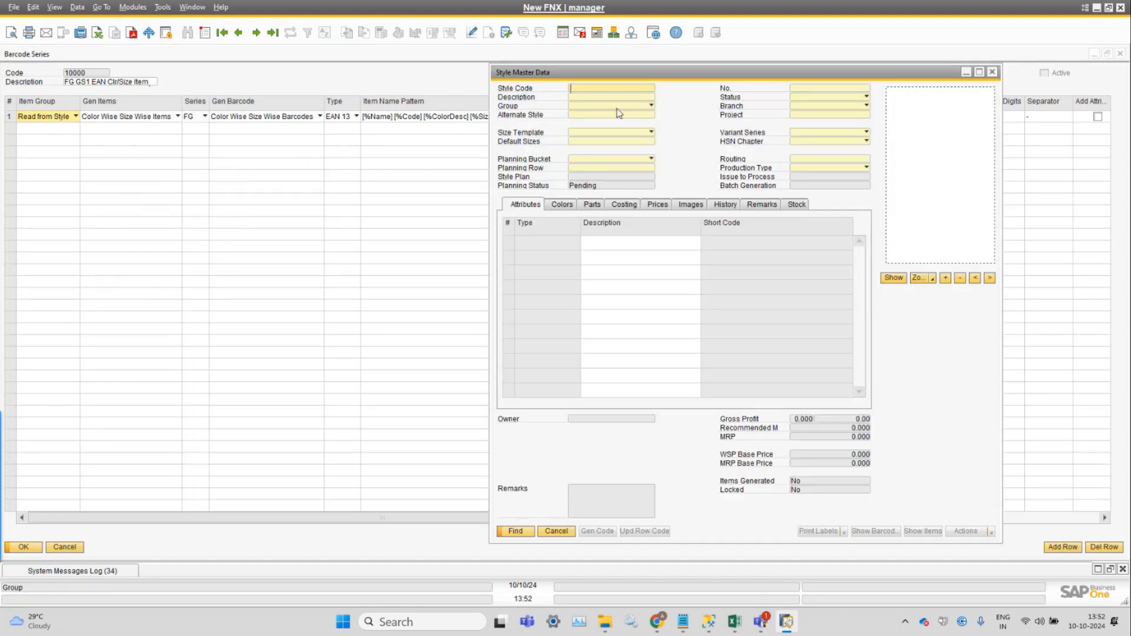
{"action": "left_click", "coordinate": [633, 108]}
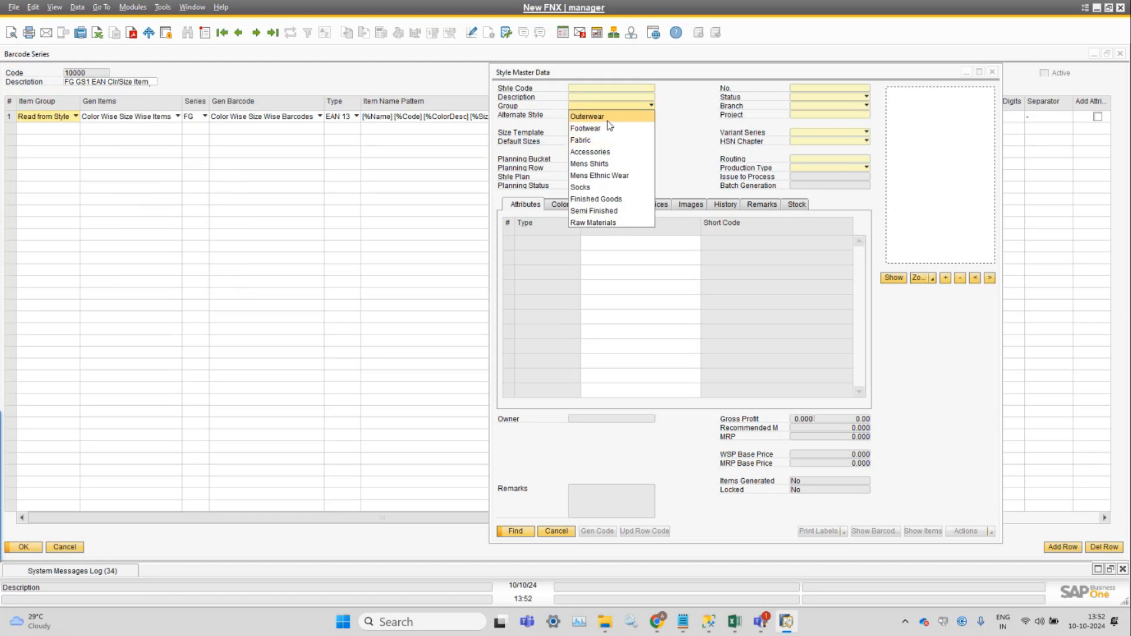
{"action": "left_click", "coordinate": [607, 120]}
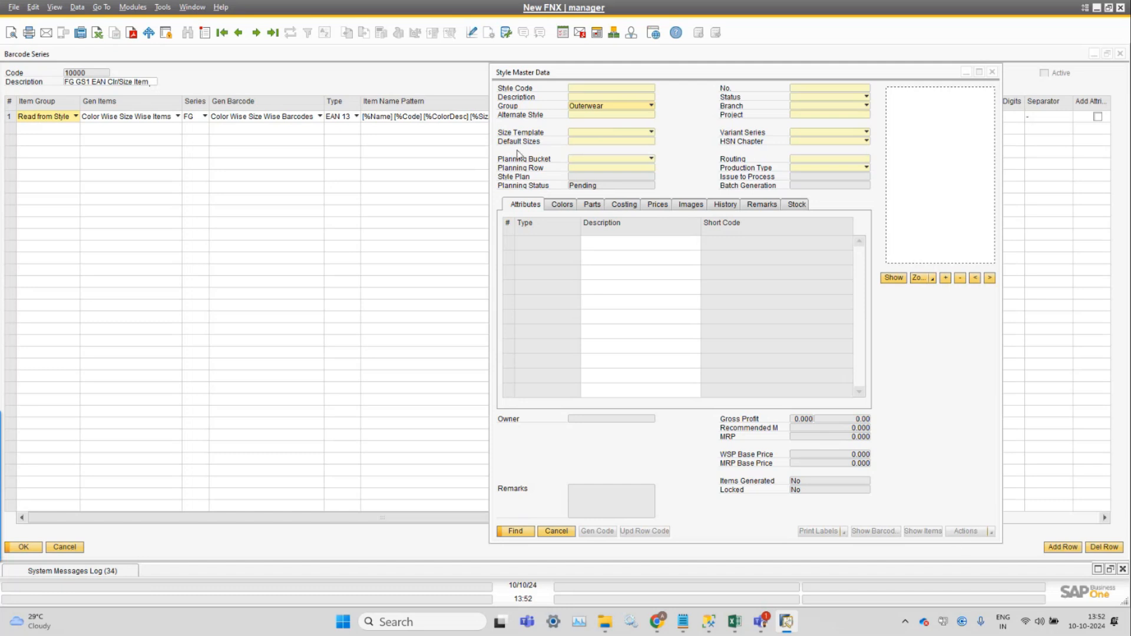
Set the Item Group of row 1 in the barcode series to Outerwear and review the Gen Items options.
{"action": "left_click", "coordinate": [68, 118]}
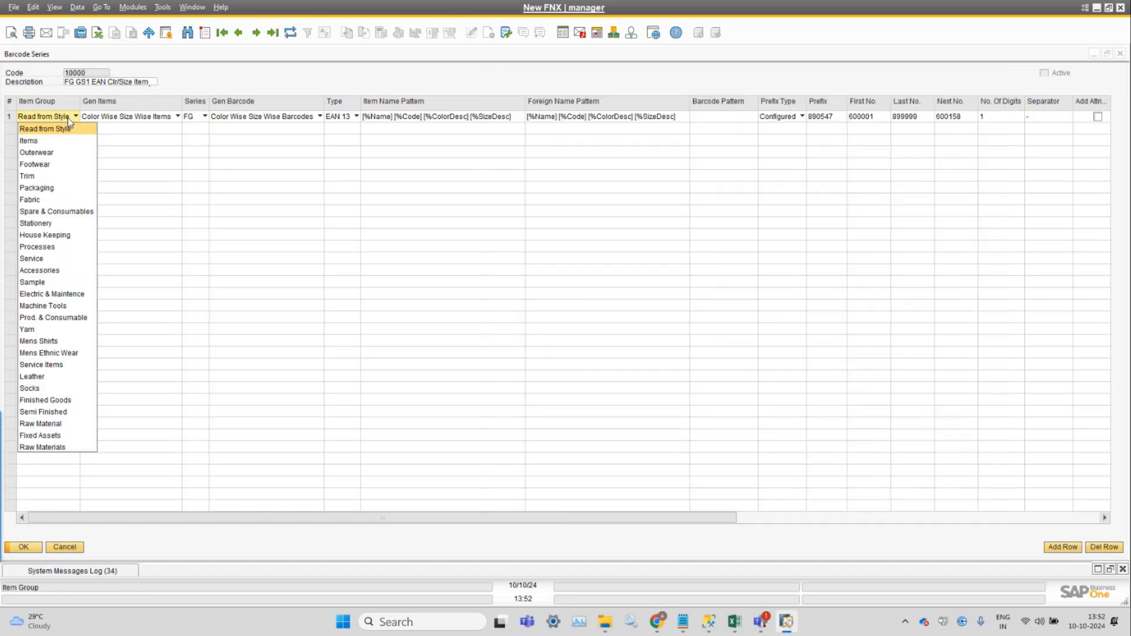
{"action": "left_click", "coordinate": [73, 154]}
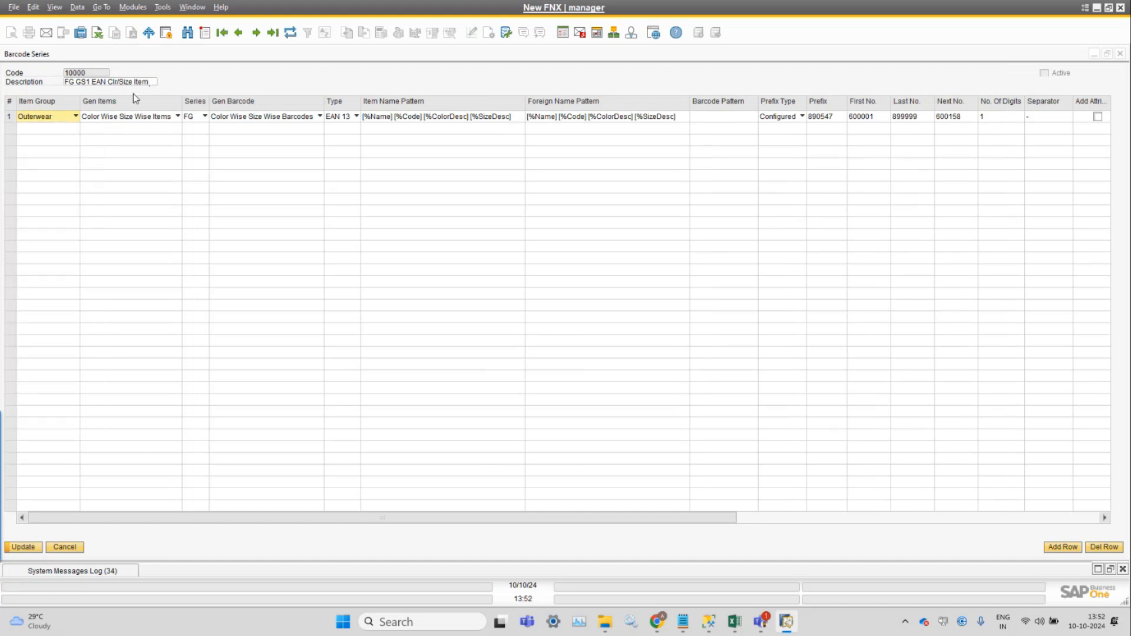
{"action": "left_click", "coordinate": [73, 122]}
{"action": "left_click", "coordinate": [71, 121]}
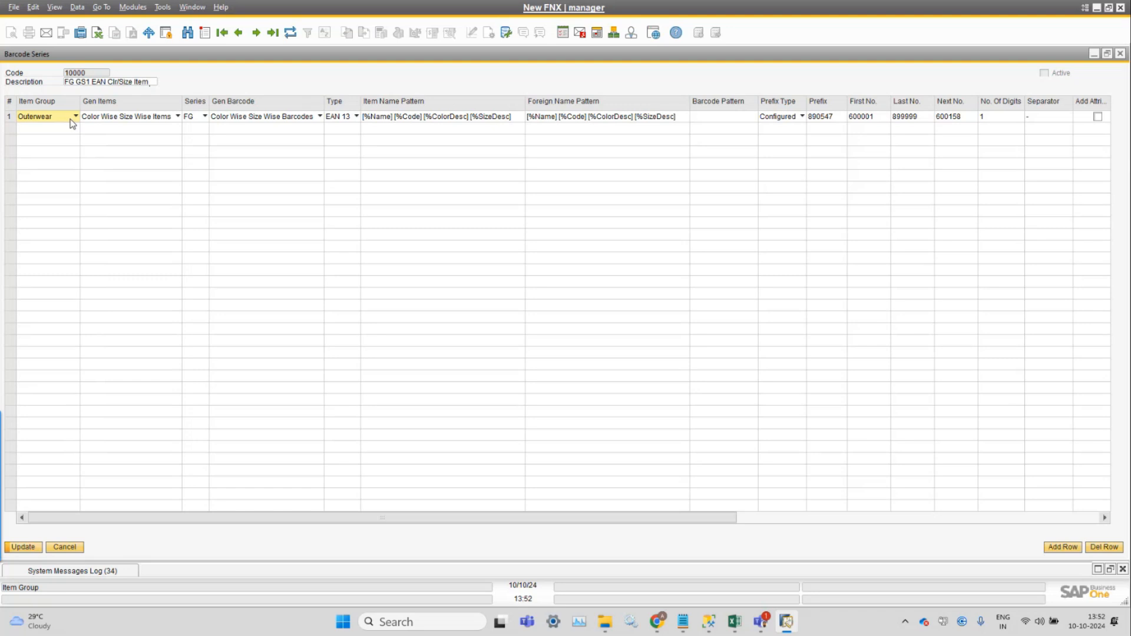
{"action": "left_click", "coordinate": [129, 119]}
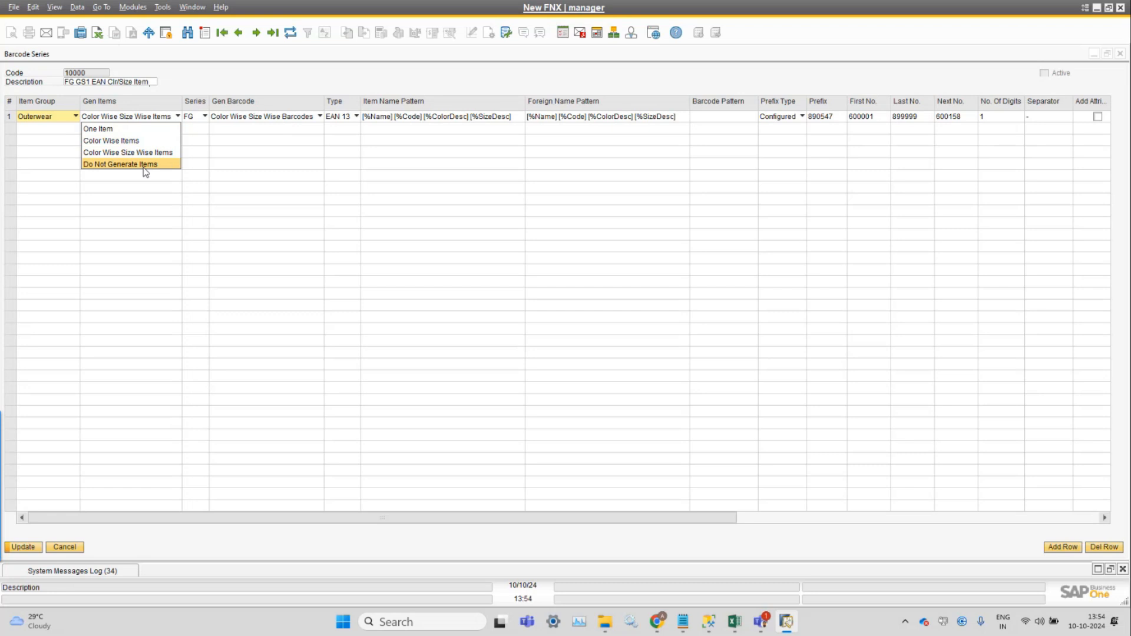
{"action": "left_click", "coordinate": [270, 87]}
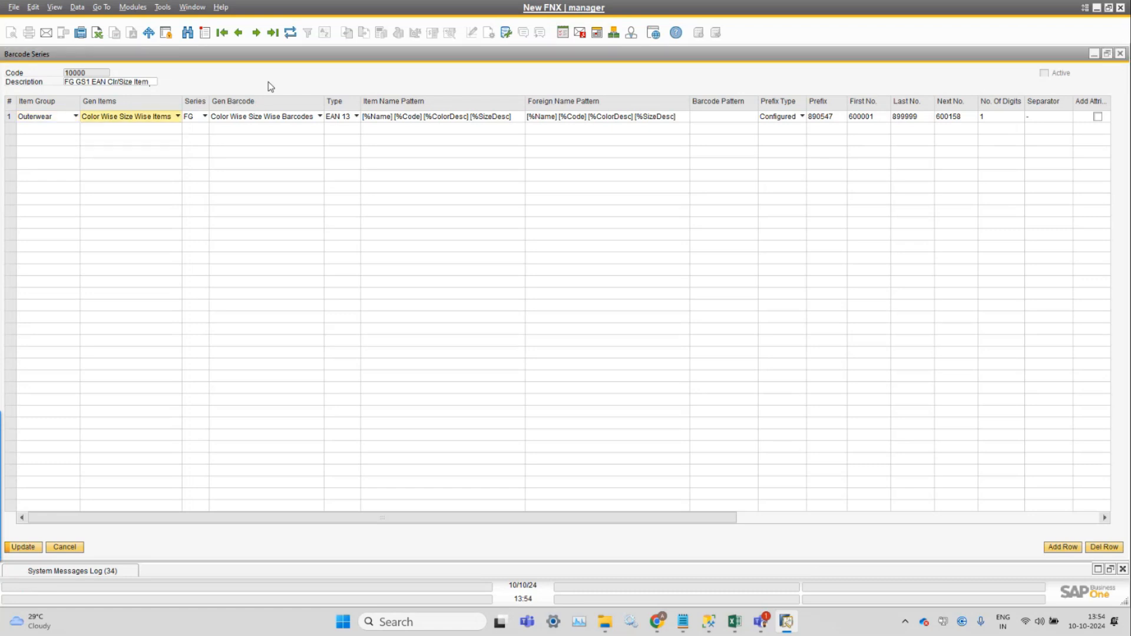
Set the Item Group of row 1 in the barcode series back to Read from Style.
{"action": "left_click", "coordinate": [191, 120]}
{"action": "left_click", "coordinate": [59, 120]}
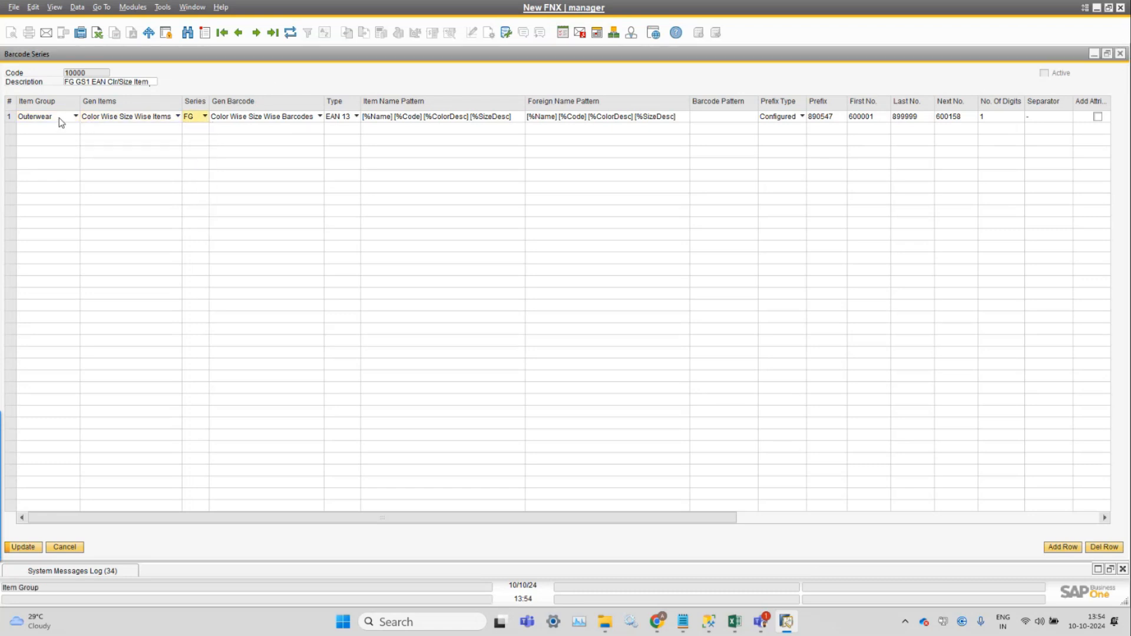
{"action": "left_click", "coordinate": [59, 118]}
{"action": "left_click", "coordinate": [50, 136]}
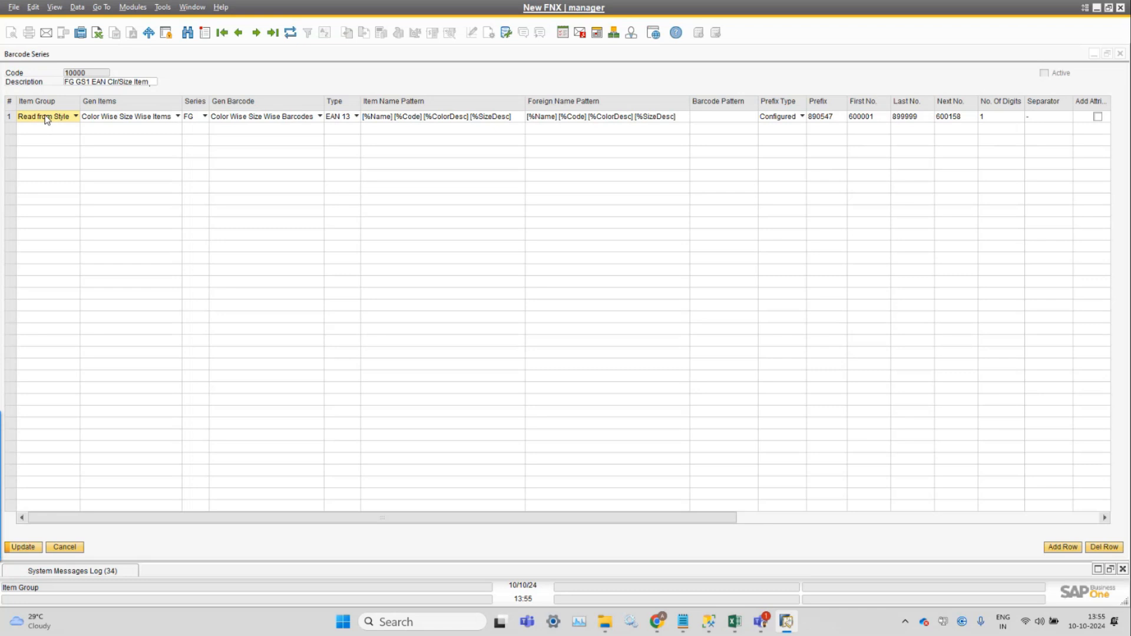
{"action": "left_click", "coordinate": [252, 75]}
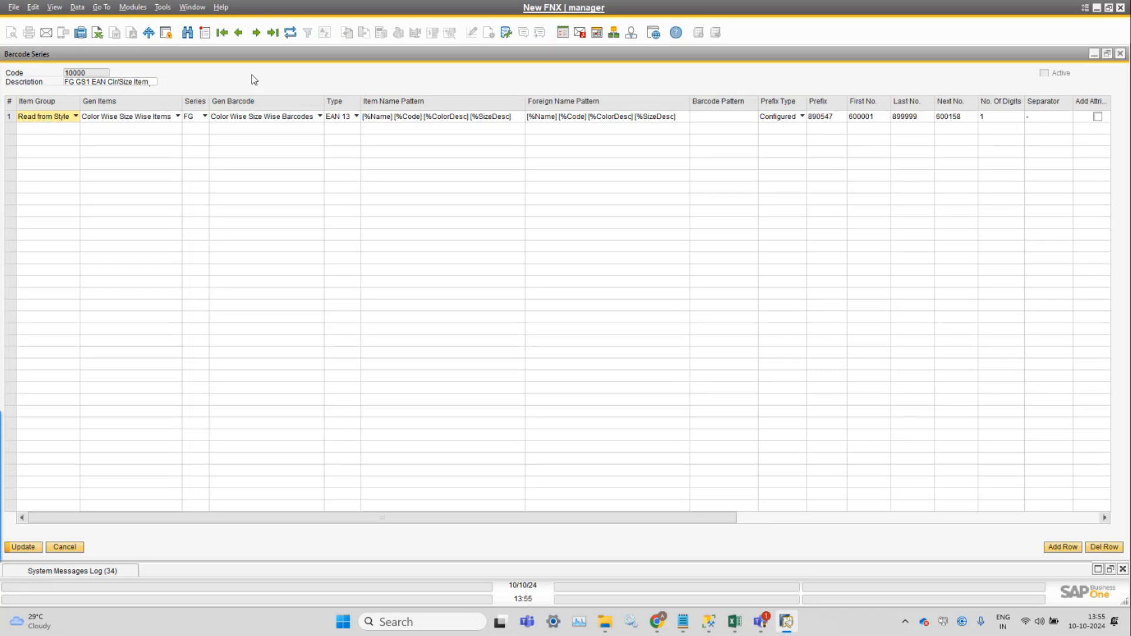
Review the available Series options of row 1 alongside the barcode series description, keeping FG.
{"action": "left_click", "coordinate": [196, 120]}
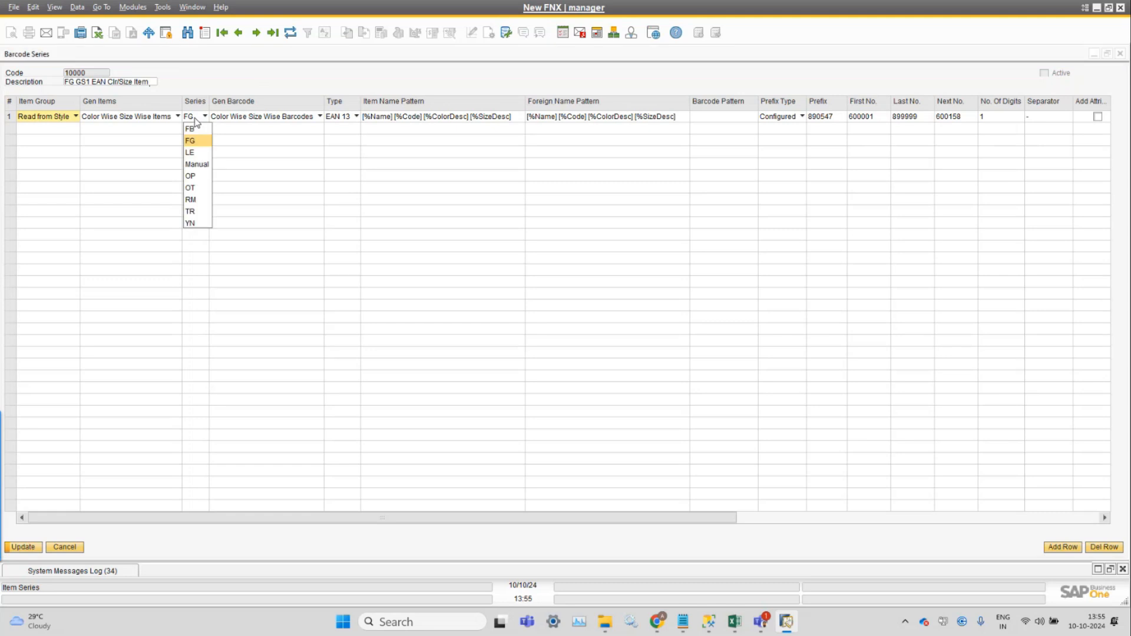
{"action": "left_click", "coordinate": [195, 120]}
{"action": "left_click", "coordinate": [69, 85]}
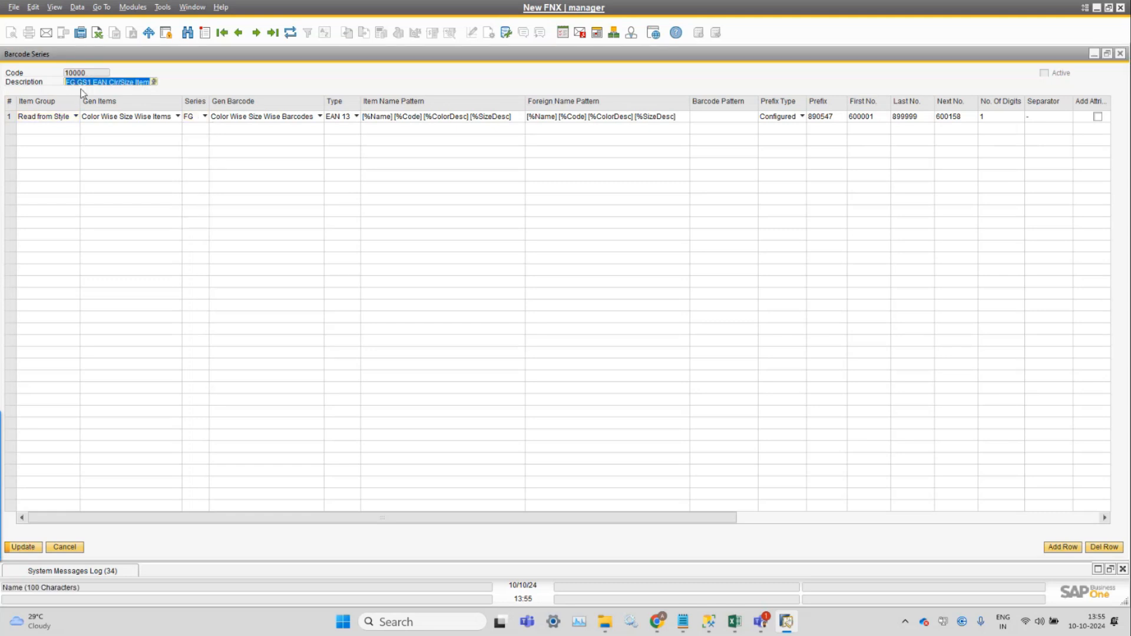
{"action": "left_click", "coordinate": [196, 117]}
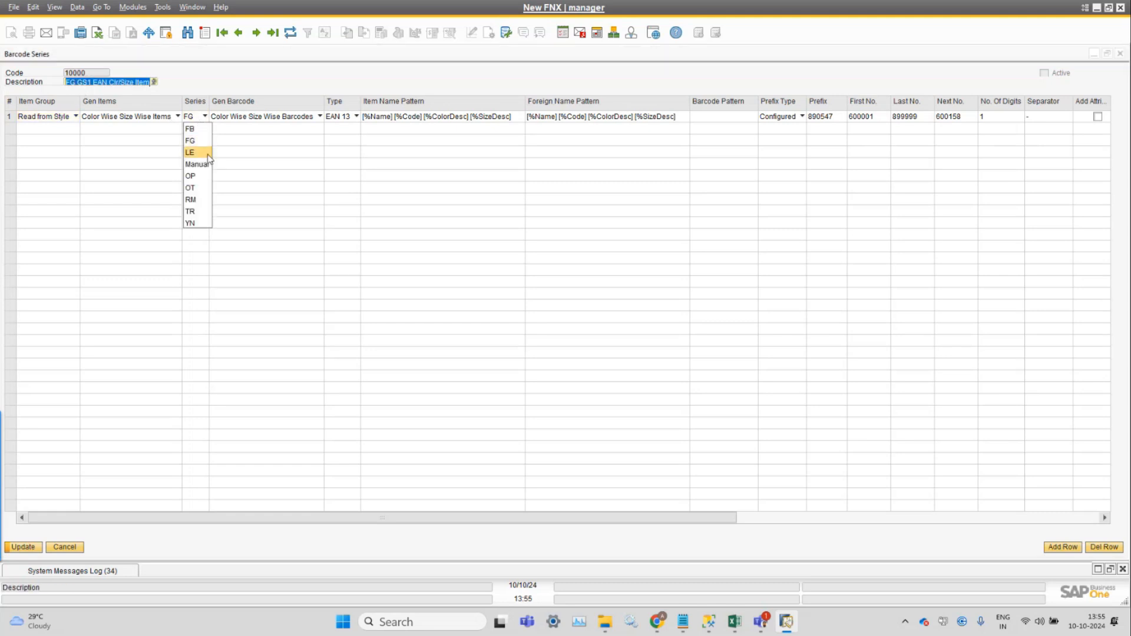
Open the Document Numbering setup, examine the numbering series defined for Items, and return to the barcode series.
{"action": "left_click", "coordinate": [133, 8]}
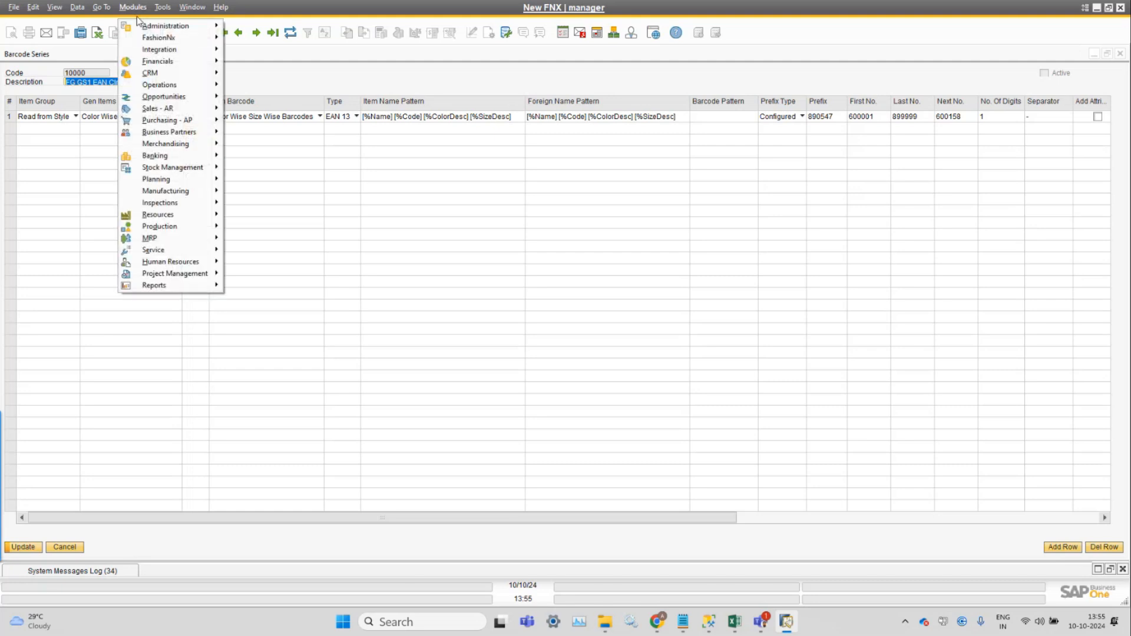
{"action": "mouse_move", "coordinate": [171, 26]}
{"action": "mouse_move", "coordinate": [277, 61]}
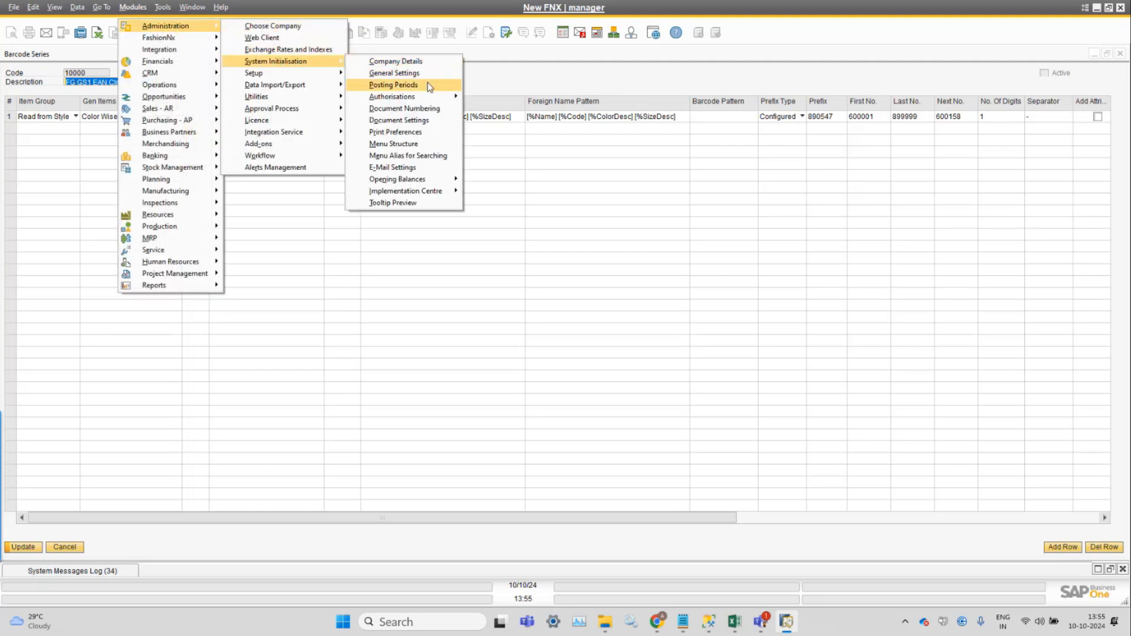
{"action": "left_click", "coordinate": [428, 109]}
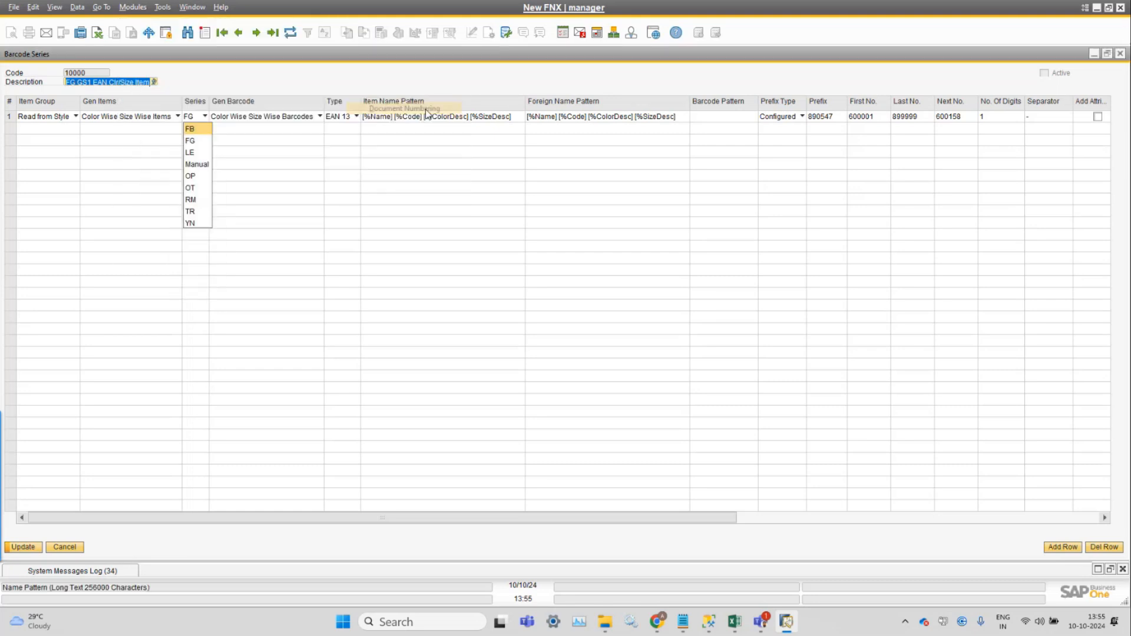
{"action": "left_click", "coordinate": [192, 7]}
{"action": "left_click", "coordinate": [290, 182]}
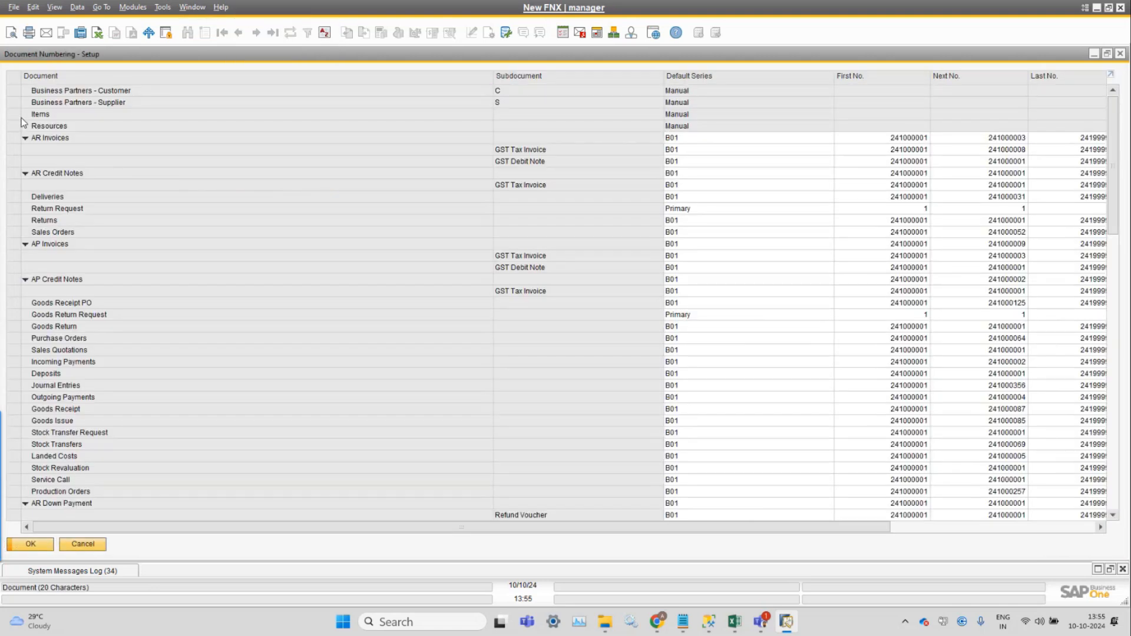
{"action": "double_click", "coordinate": [20, 114]}
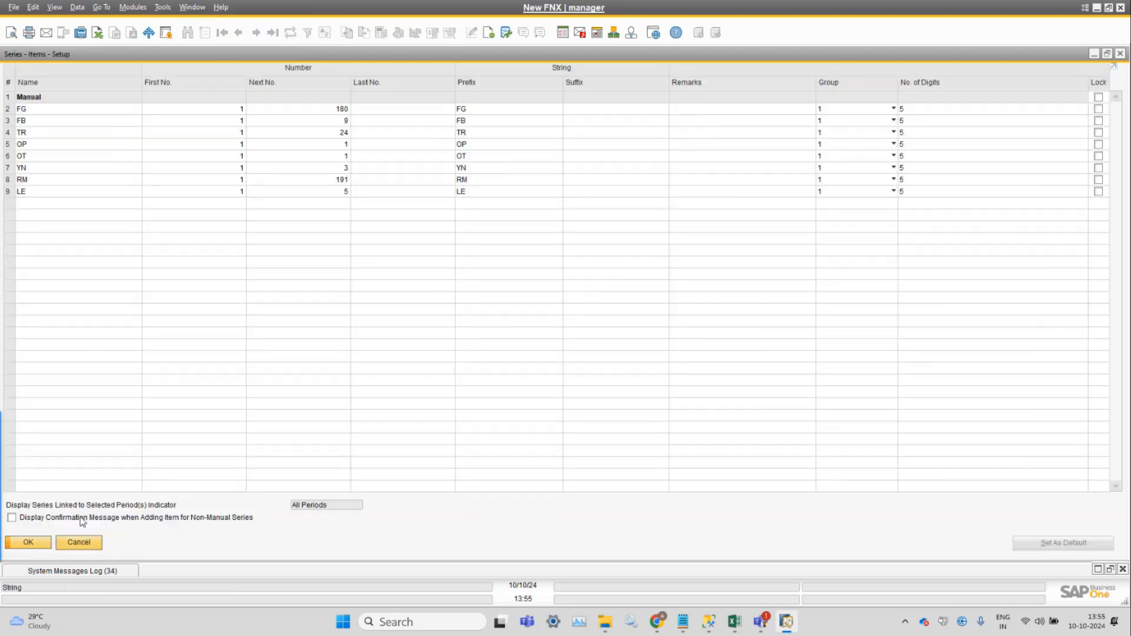
{"action": "left_click", "coordinate": [82, 538]}
{"action": "left_click", "coordinate": [82, 543]}
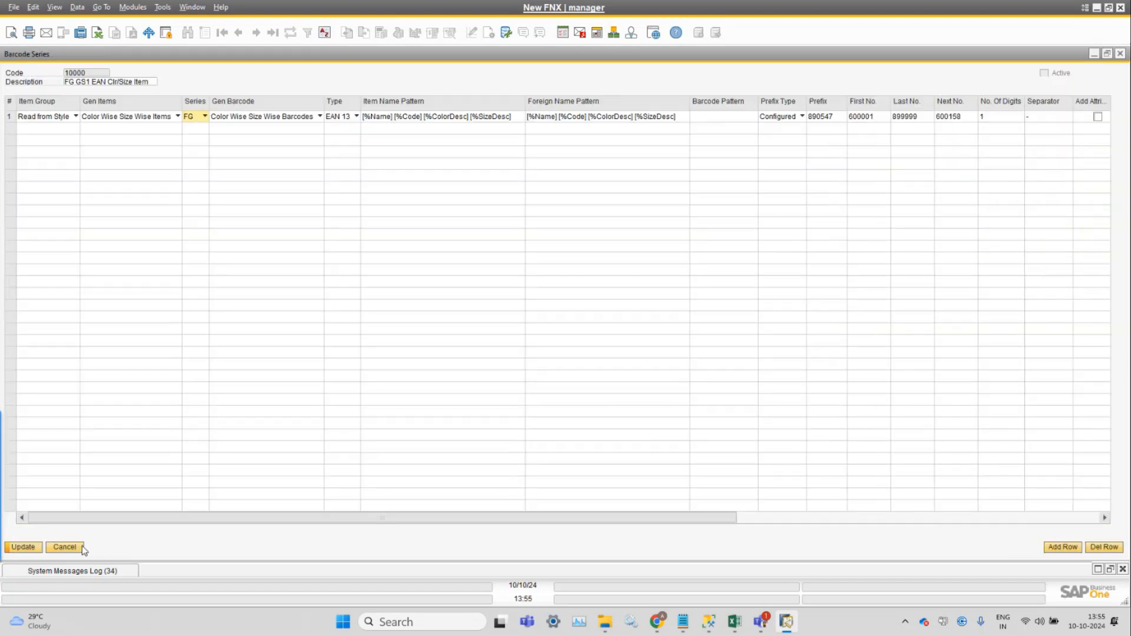
Review the Gen Barcode options of row 1 and set its Gen Items to Color Wise Items.
{"action": "left_click", "coordinate": [268, 116]}
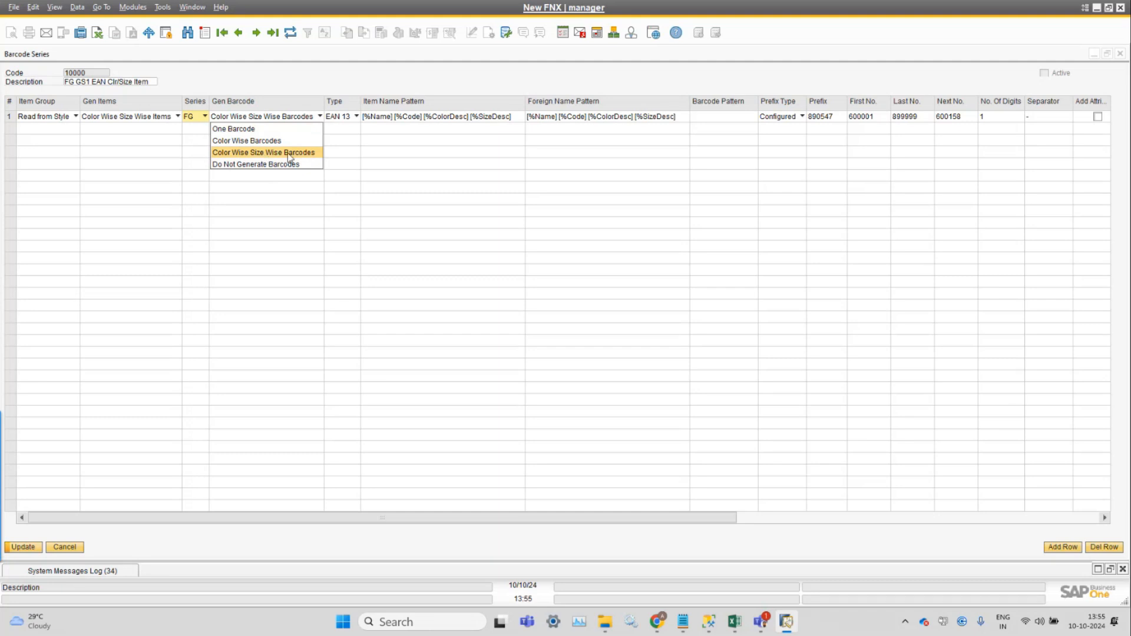
{"action": "left_click", "coordinate": [138, 123]}
{"action": "left_click", "coordinate": [145, 119]}
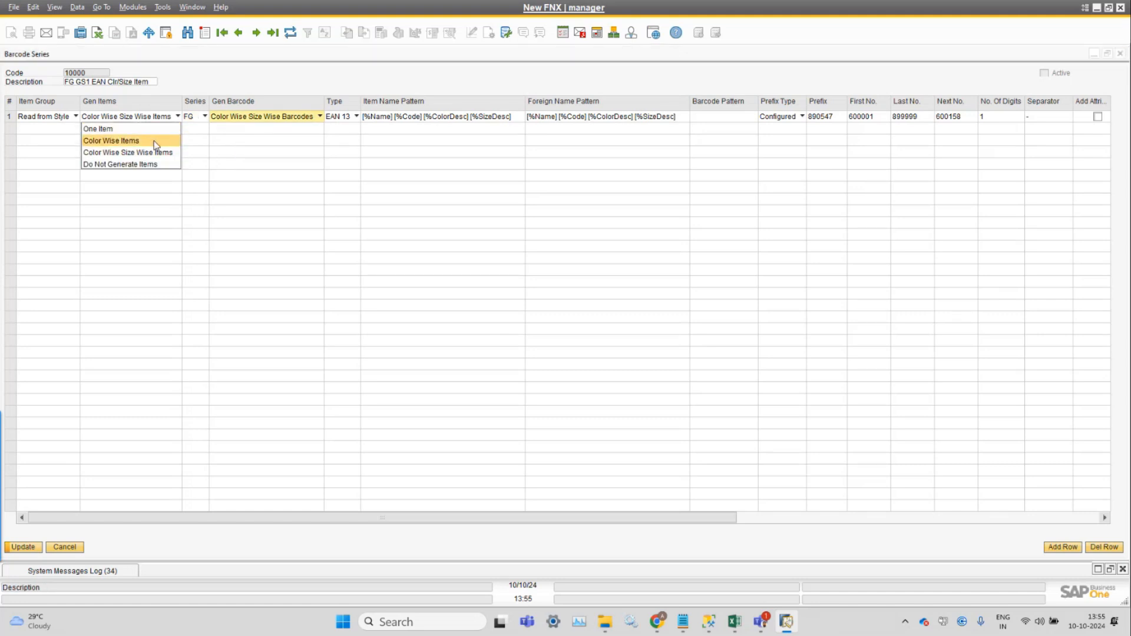
{"action": "left_click", "coordinate": [156, 142]}
Try One Barcode, Color Wise Barcodes and Color Wise Size Wise Barcodes as the Gen Barcode setting of row 1.
{"action": "left_click", "coordinate": [256, 121]}
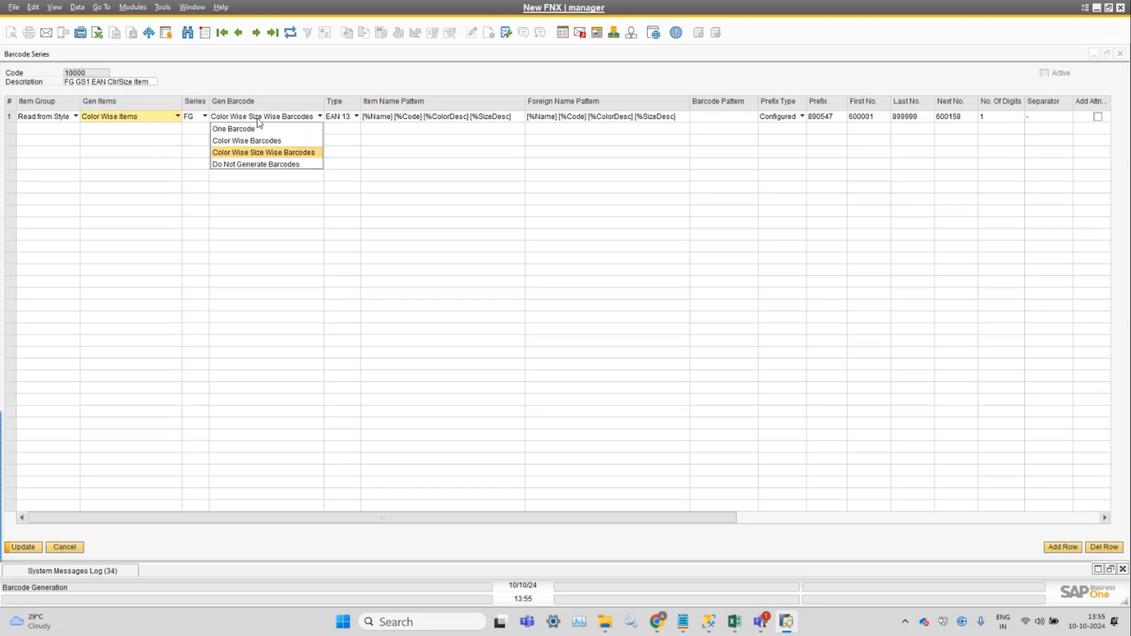
{"action": "left_click", "coordinate": [261, 131]}
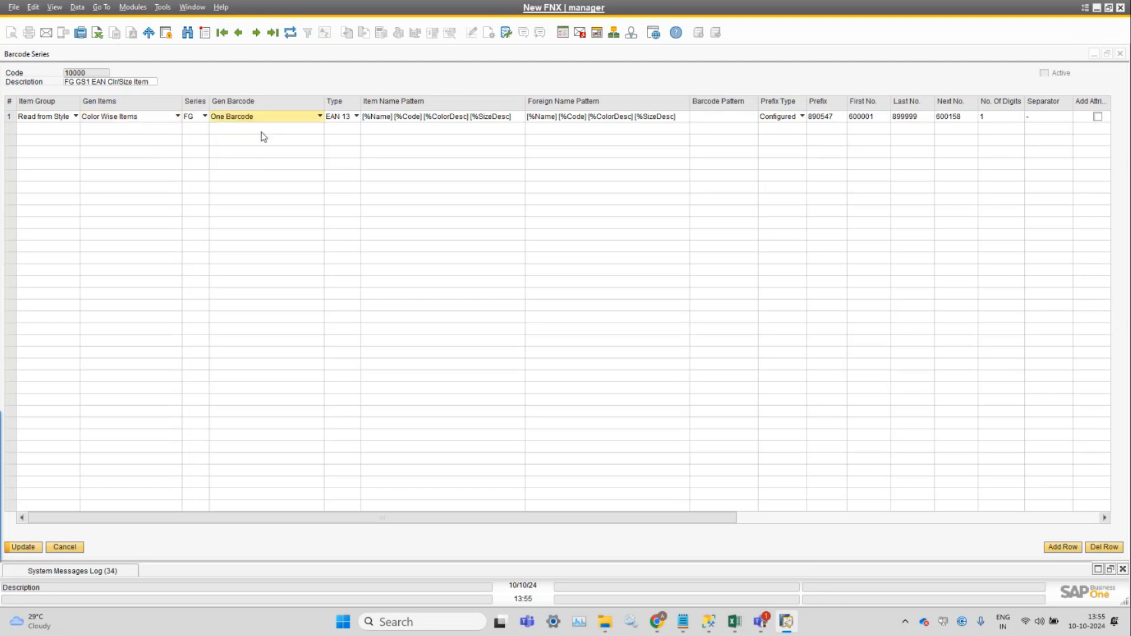
{"action": "left_click", "coordinate": [266, 118]}
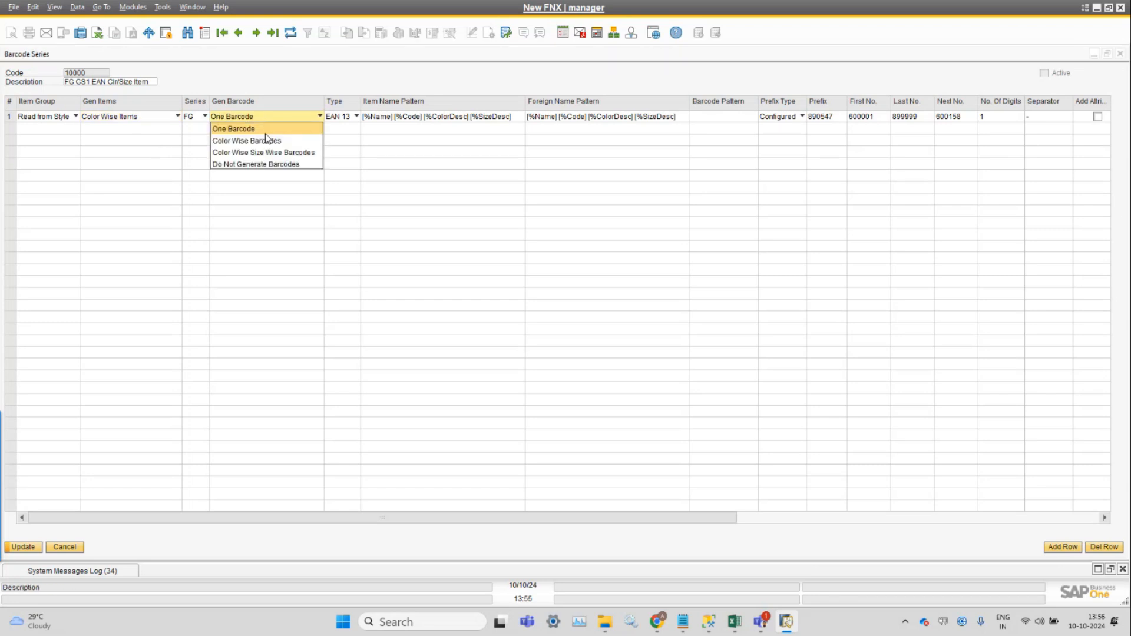
{"action": "left_click", "coordinate": [266, 141]}
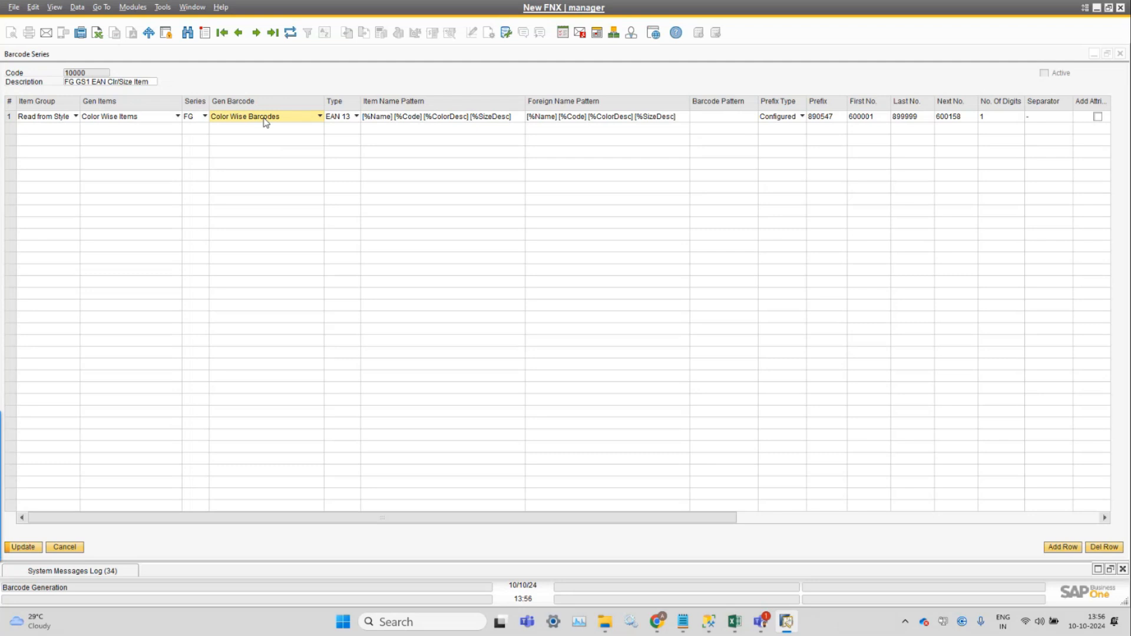
{"action": "left_click", "coordinate": [264, 120]}
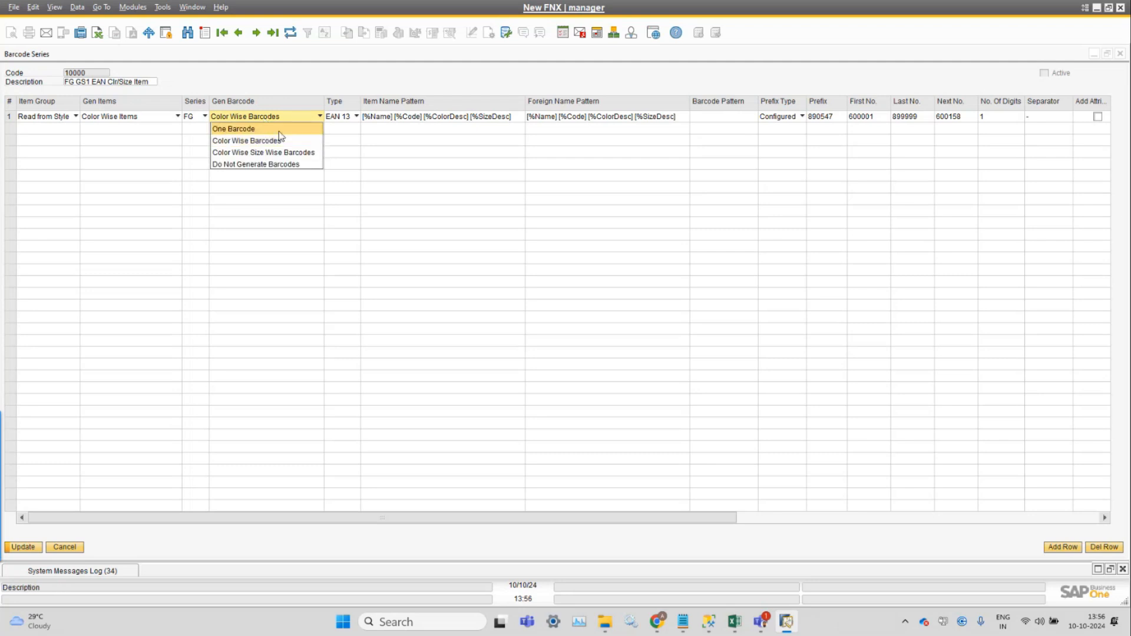
{"action": "left_click", "coordinate": [284, 153]}
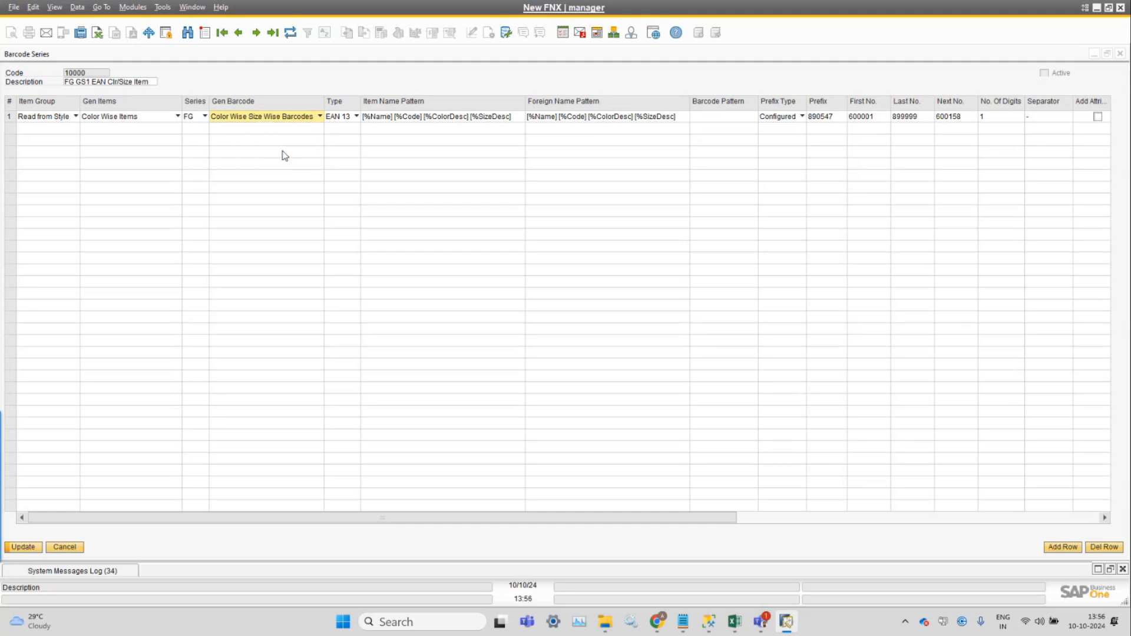
Keep Gen Items of row 1 at Color Wise Items and set Gen Barcode to Do Not Generate Barcodes.
{"action": "left_click", "coordinate": [259, 122]}
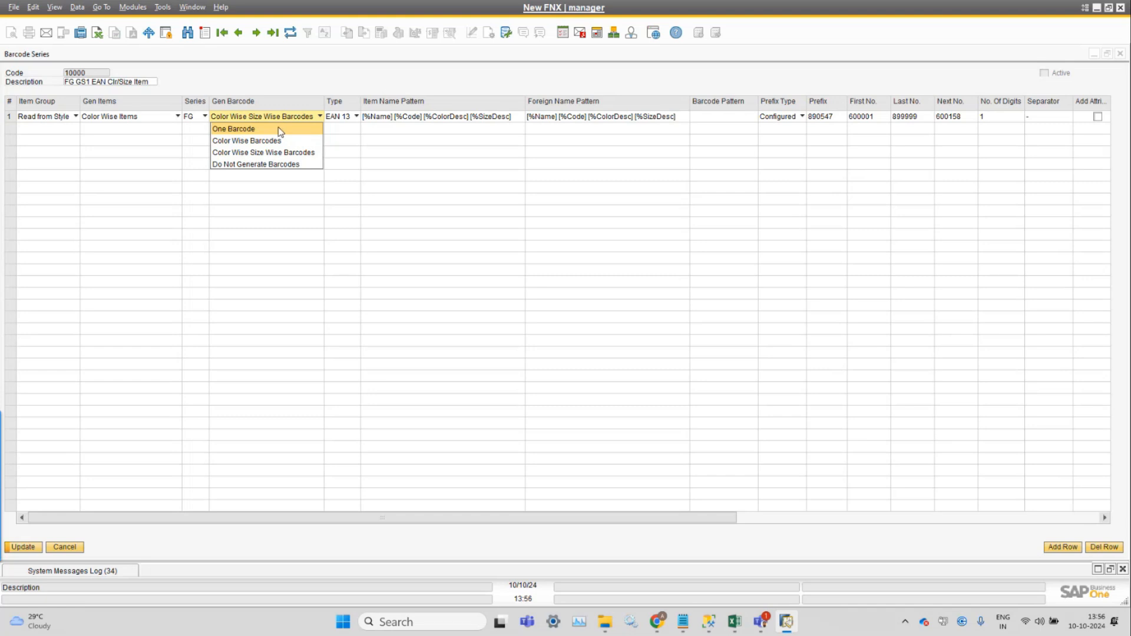
{"action": "left_click", "coordinate": [142, 120]}
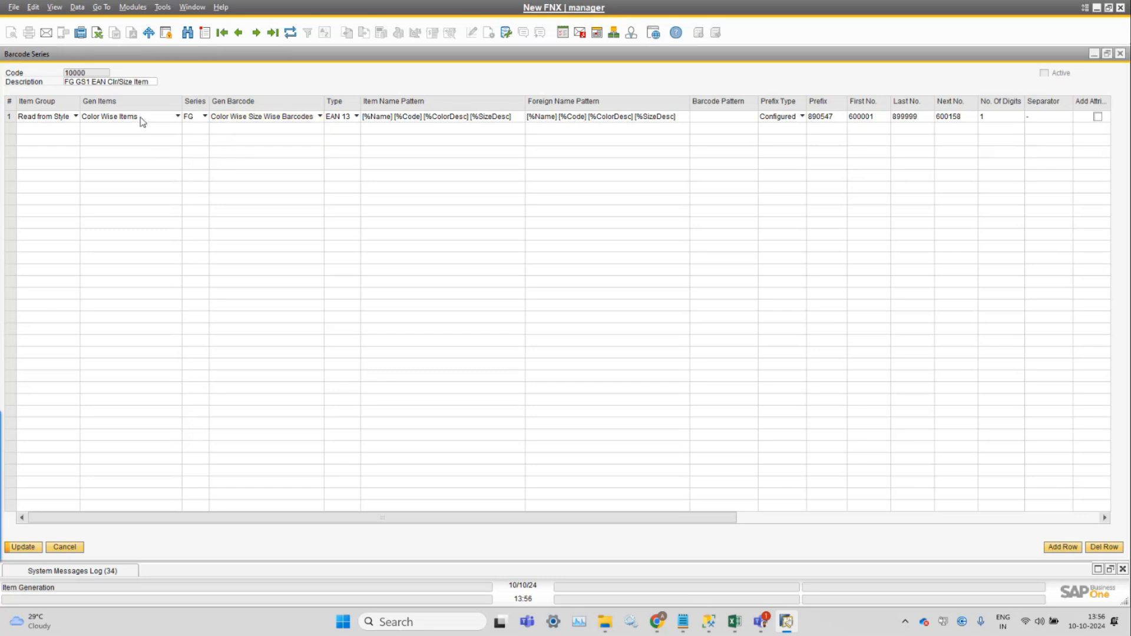
{"action": "left_click", "coordinate": [141, 121]}
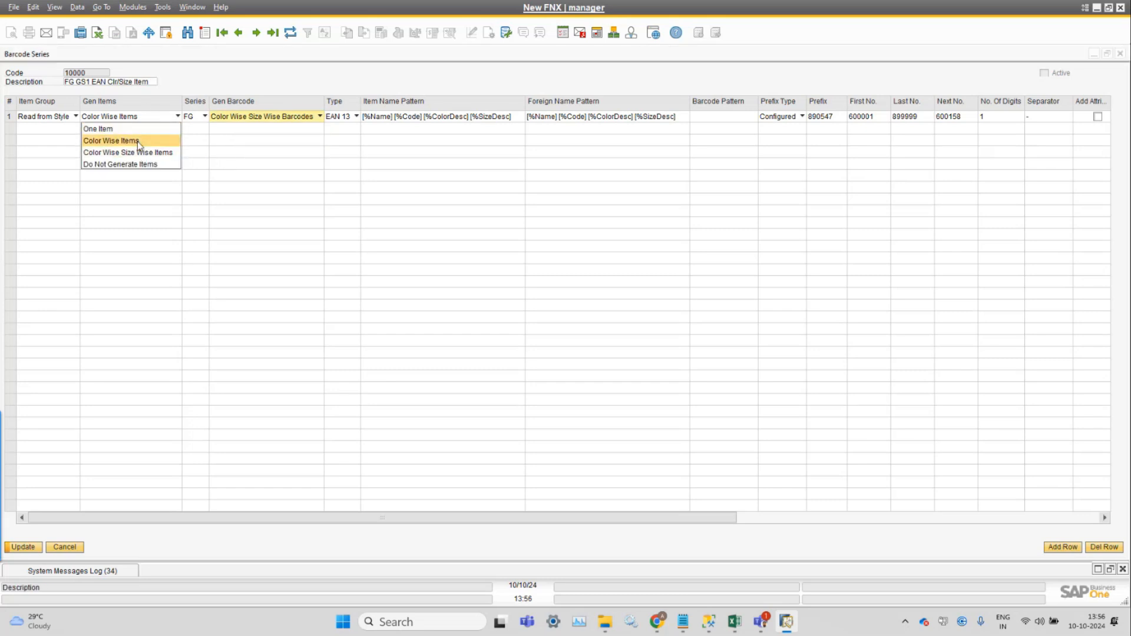
{"action": "left_click", "coordinate": [139, 142]}
{"action": "left_click", "coordinate": [280, 119]}
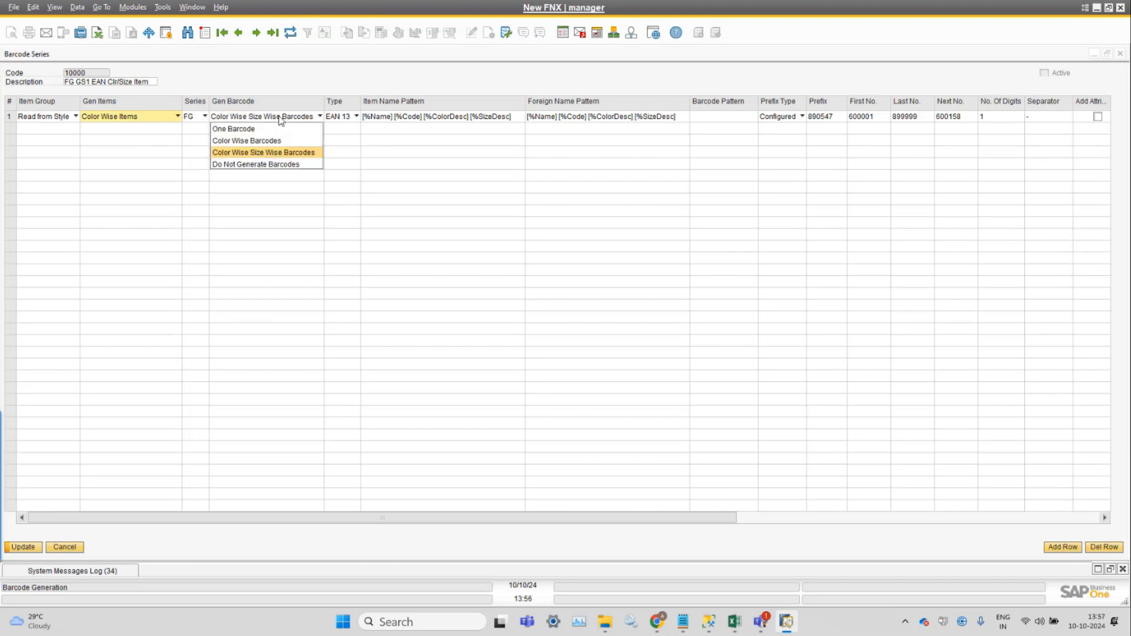
{"action": "left_click", "coordinate": [264, 164]}
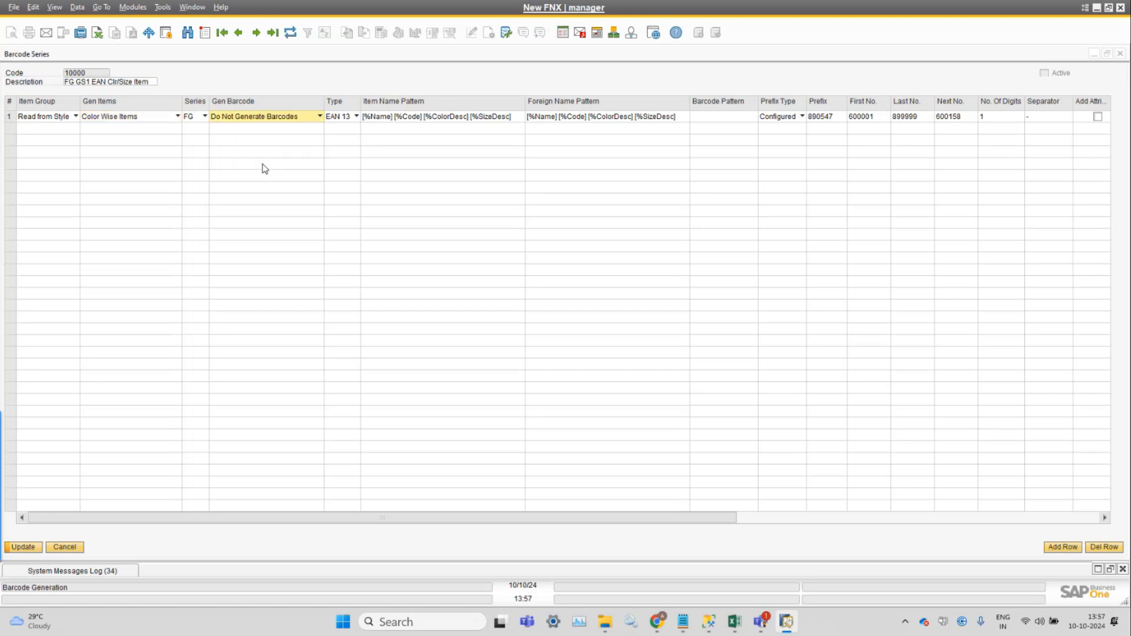
Set Gen Items of row 1 to Color Wise Size Wise Items and recheck the Gen Barcode options.
{"action": "left_click", "coordinate": [177, 116]}
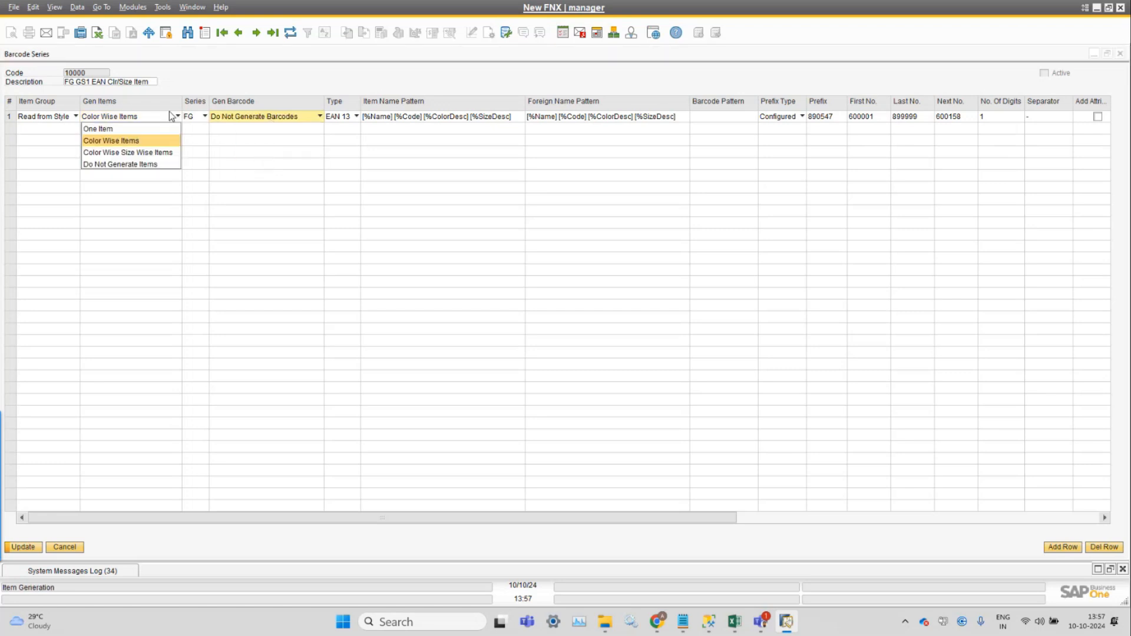
{"action": "left_click", "coordinate": [149, 156]}
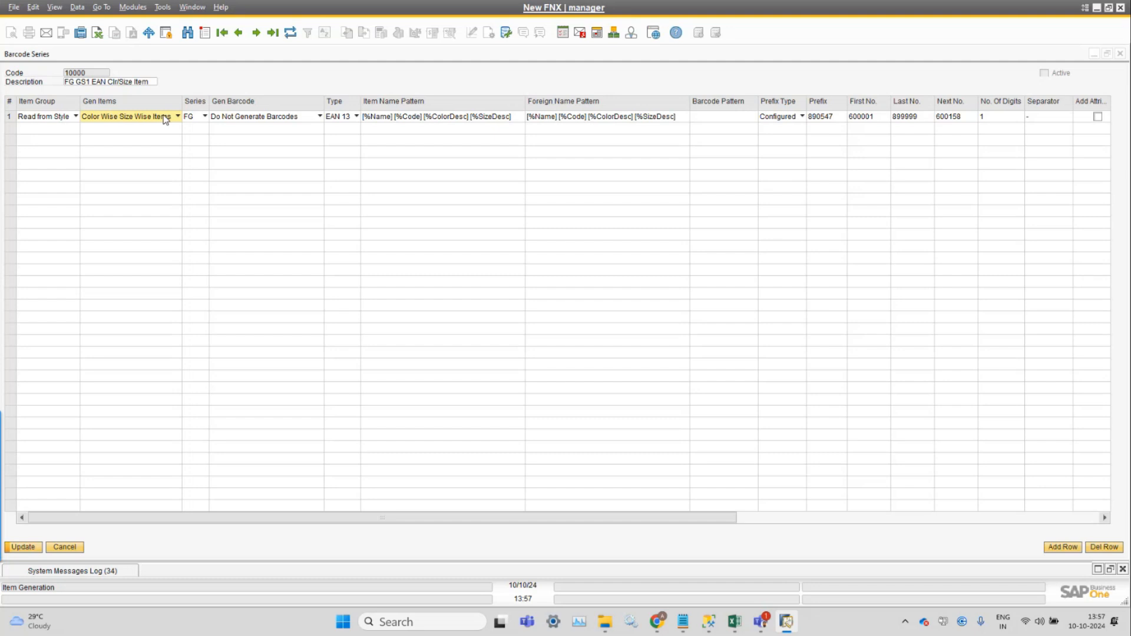
{"action": "left_click", "coordinate": [270, 117]}
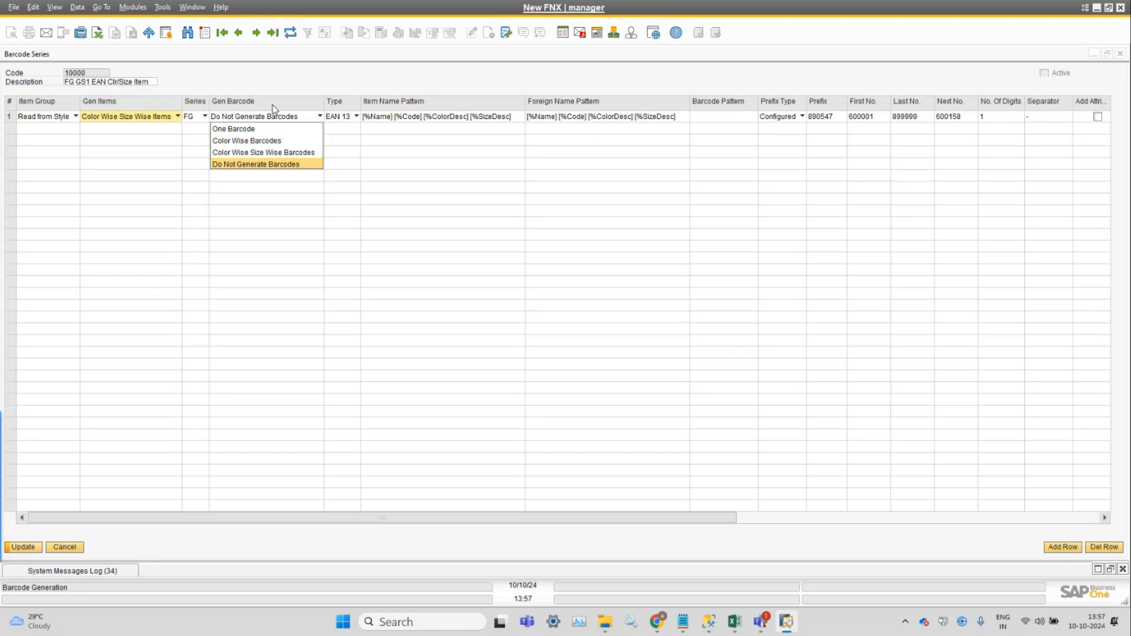
{"action": "left_click", "coordinate": [307, 85]}
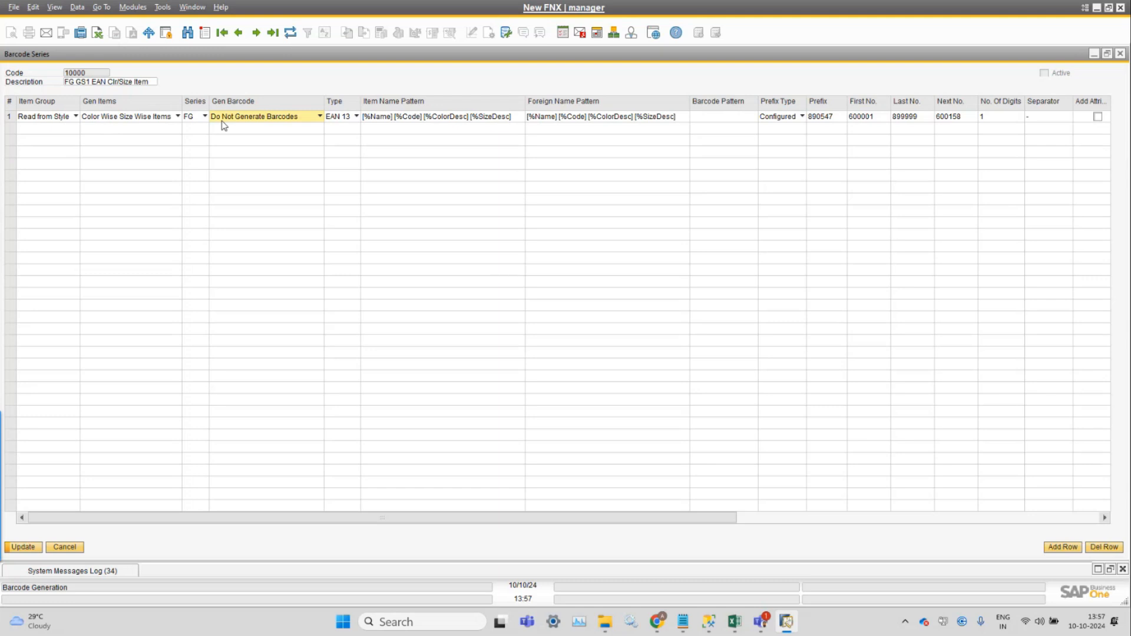
Review the barcode Type options of row 1, keeping EAN 13.
{"action": "left_click", "coordinate": [338, 115]}
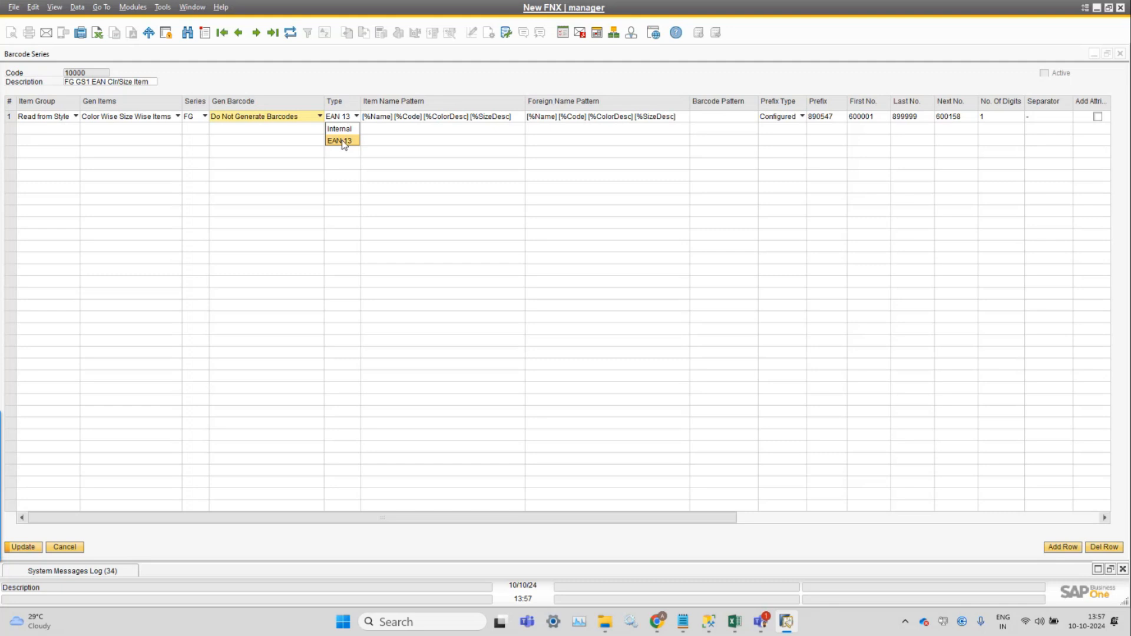
{"action": "left_click", "coordinate": [343, 142]}
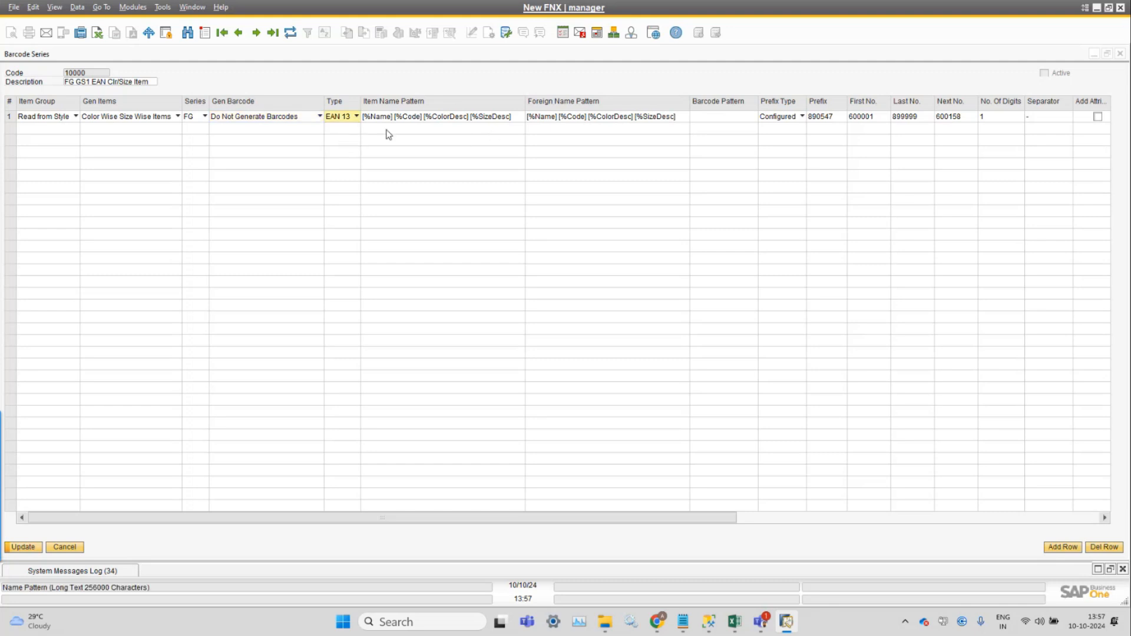
{"action": "left_click", "coordinate": [352, 119]}
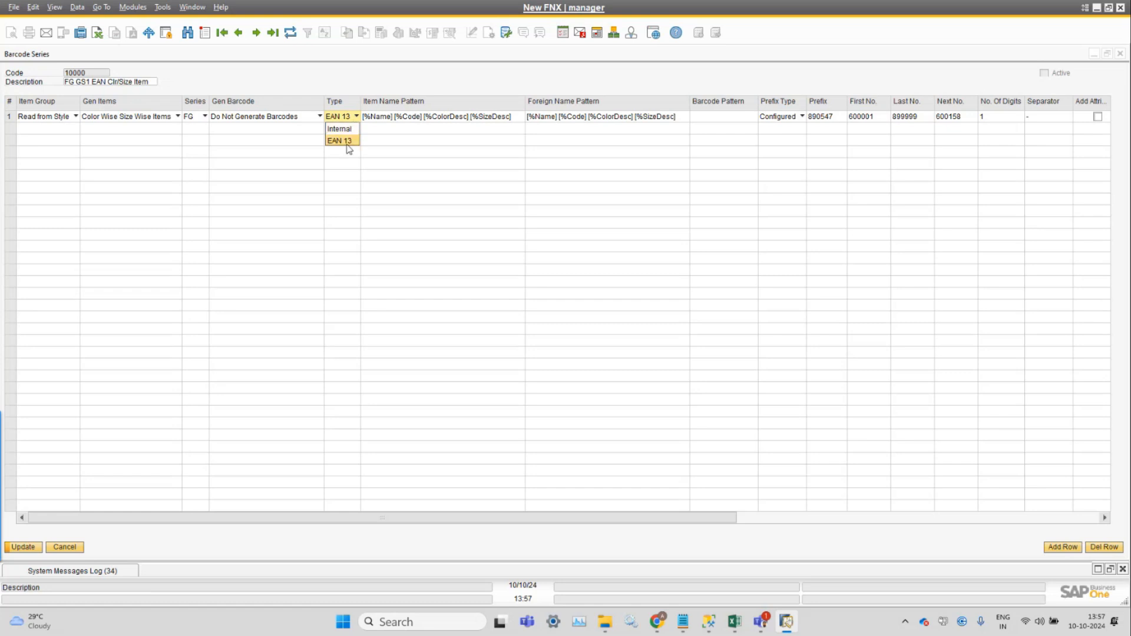
{"action": "left_click", "coordinate": [348, 143]}
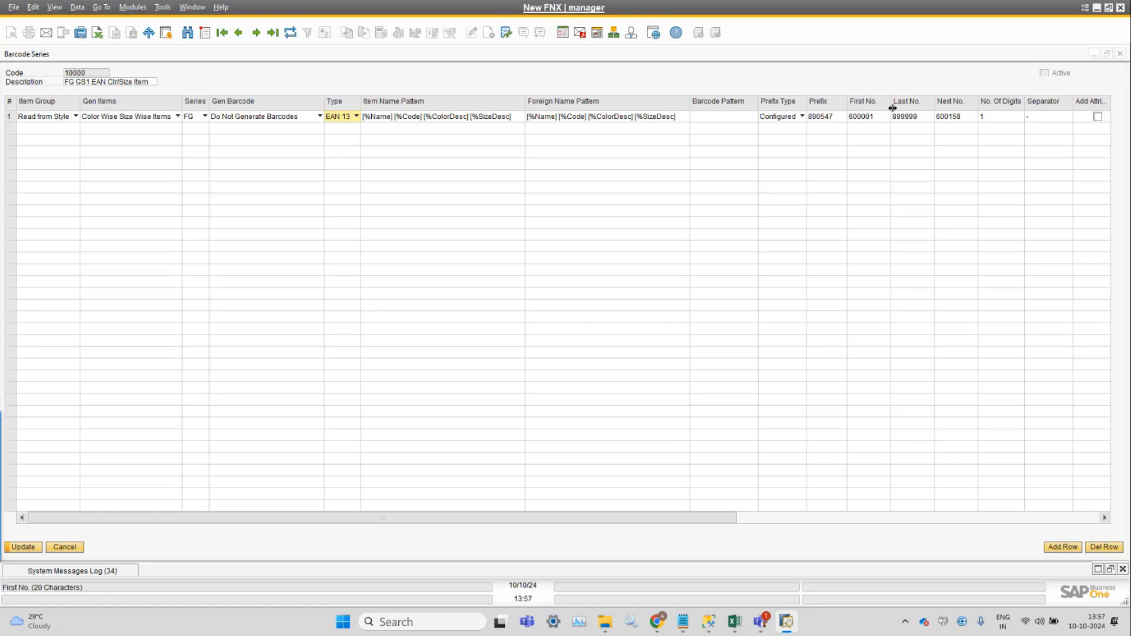
Review the Prefix, First No., Last No. and Next No. settings of row 1.
{"action": "left_click", "coordinate": [830, 118]}
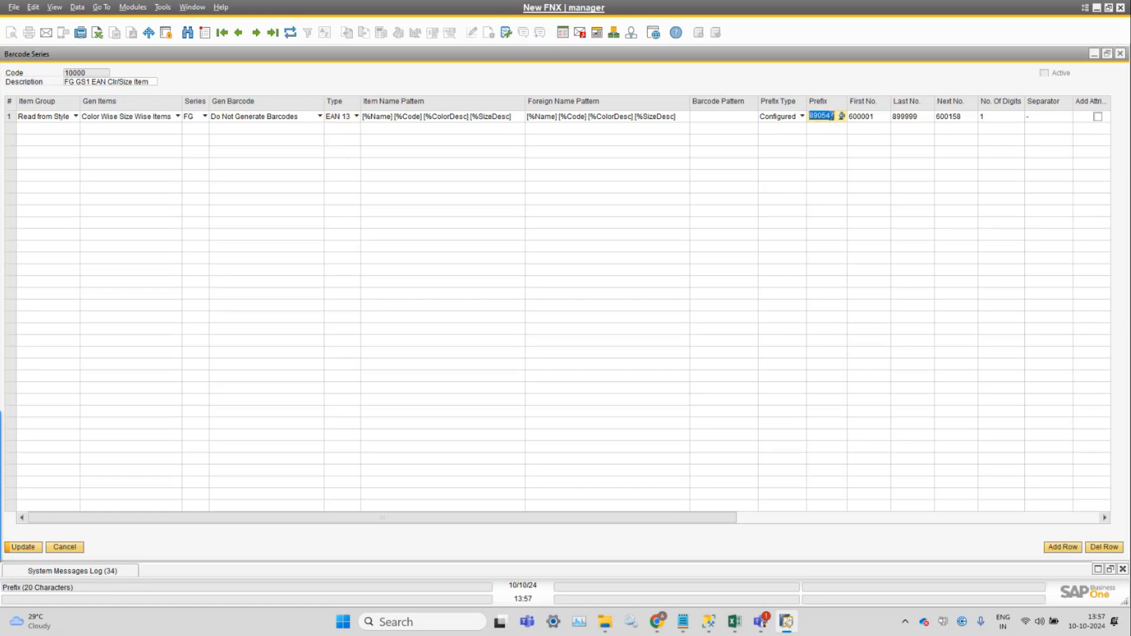
{"action": "left_click", "coordinate": [873, 118]}
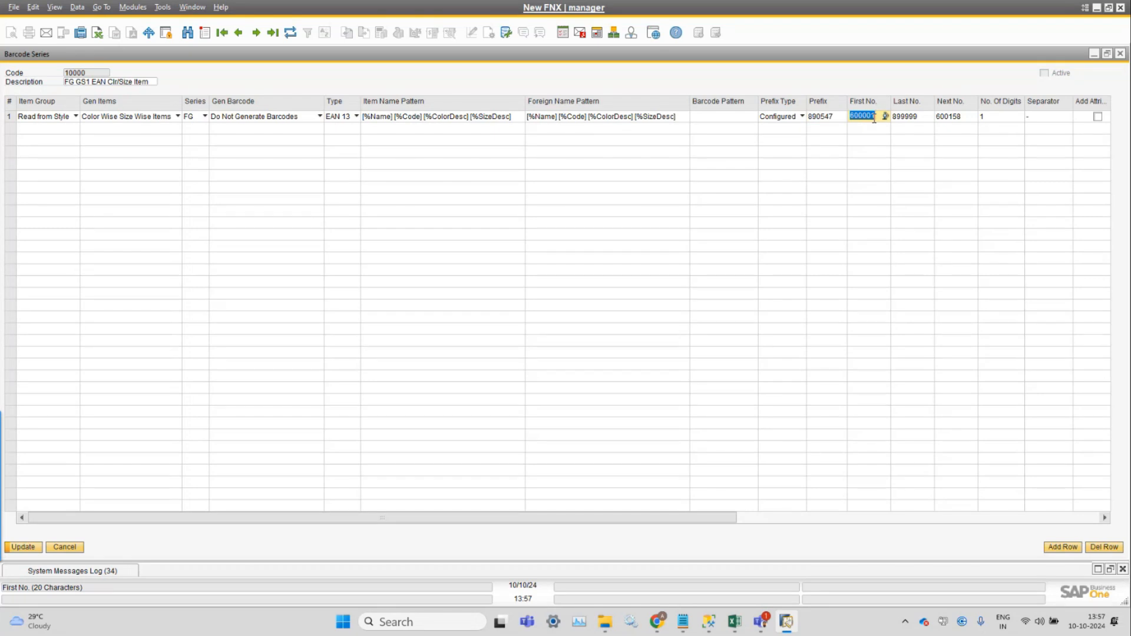
{"action": "right_click", "coordinate": [909, 122]}
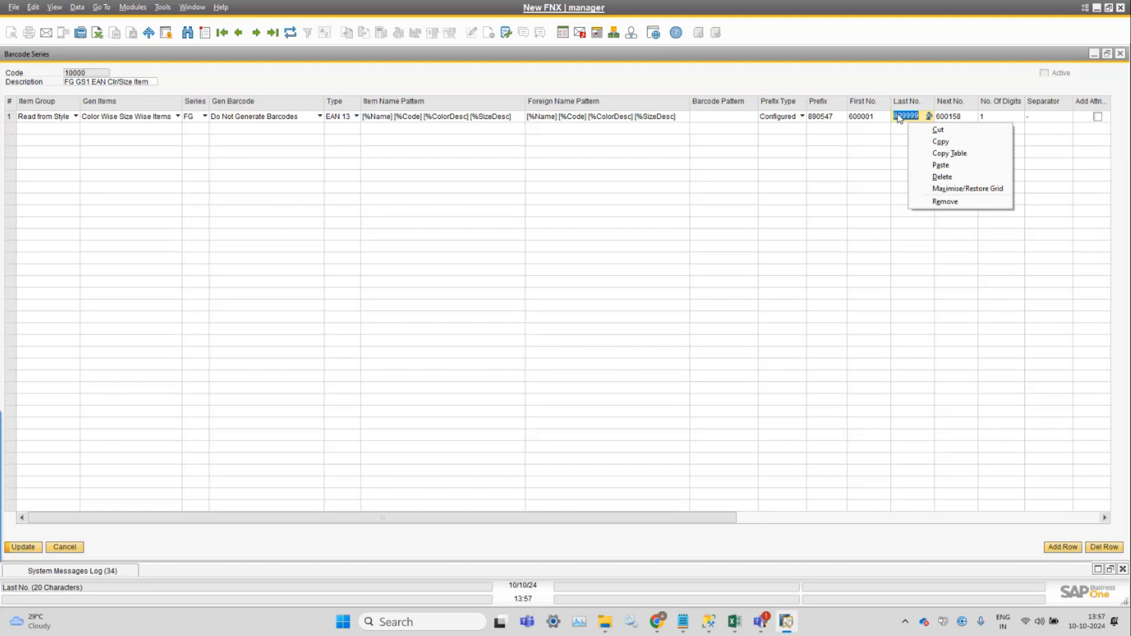
{"action": "left_click", "coordinate": [960, 115]}
{"action": "left_click", "coordinate": [913, 116]}
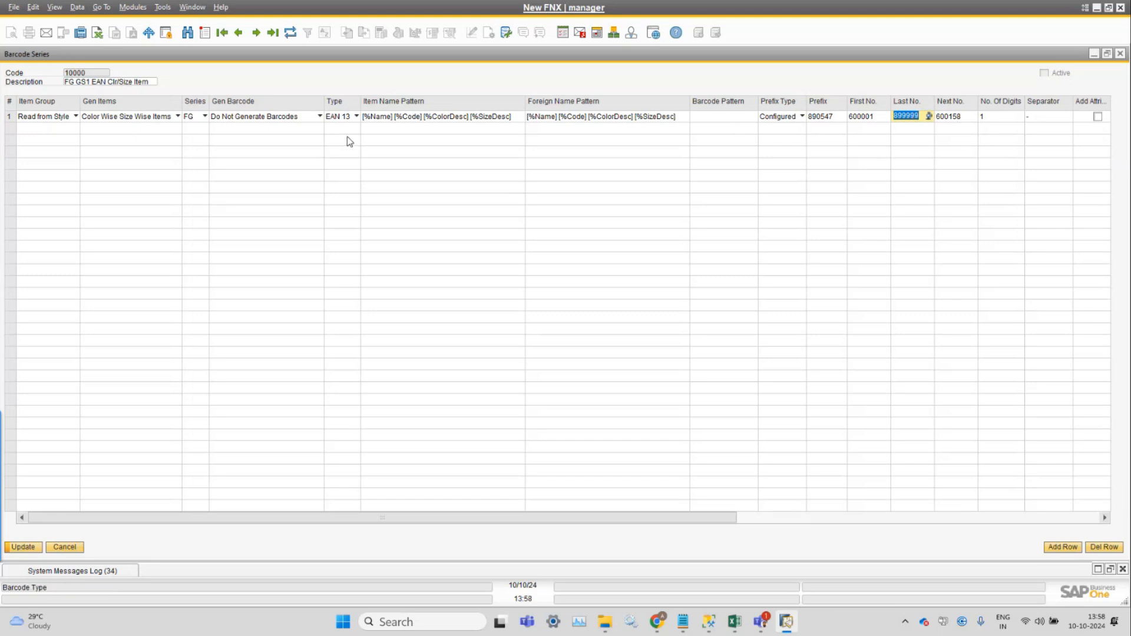
Recheck the barcode Type of row 1, keeping EAN 13, and go through its prefix and number range again.
{"action": "left_click", "coordinate": [356, 116]}
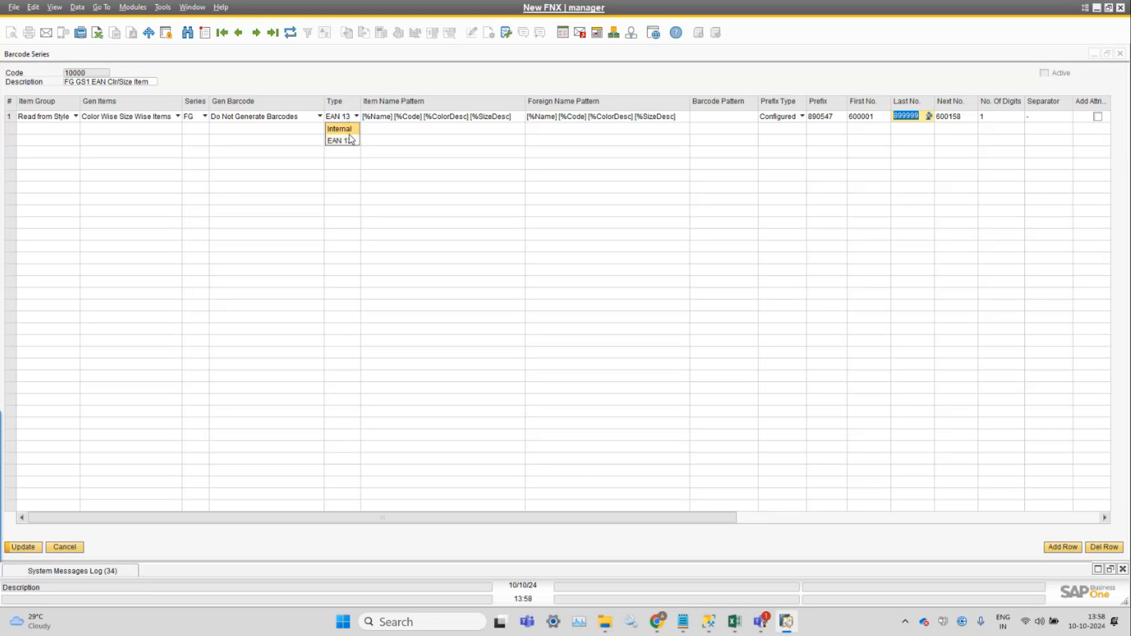
{"action": "left_click", "coordinate": [345, 142]}
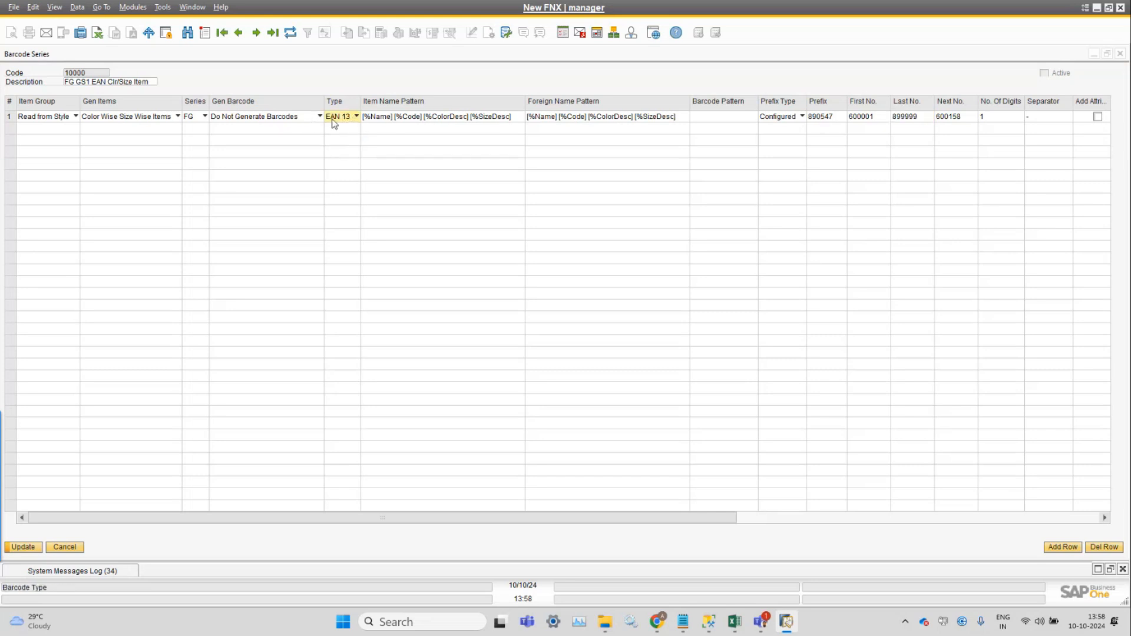
{"action": "left_click", "coordinate": [834, 116]}
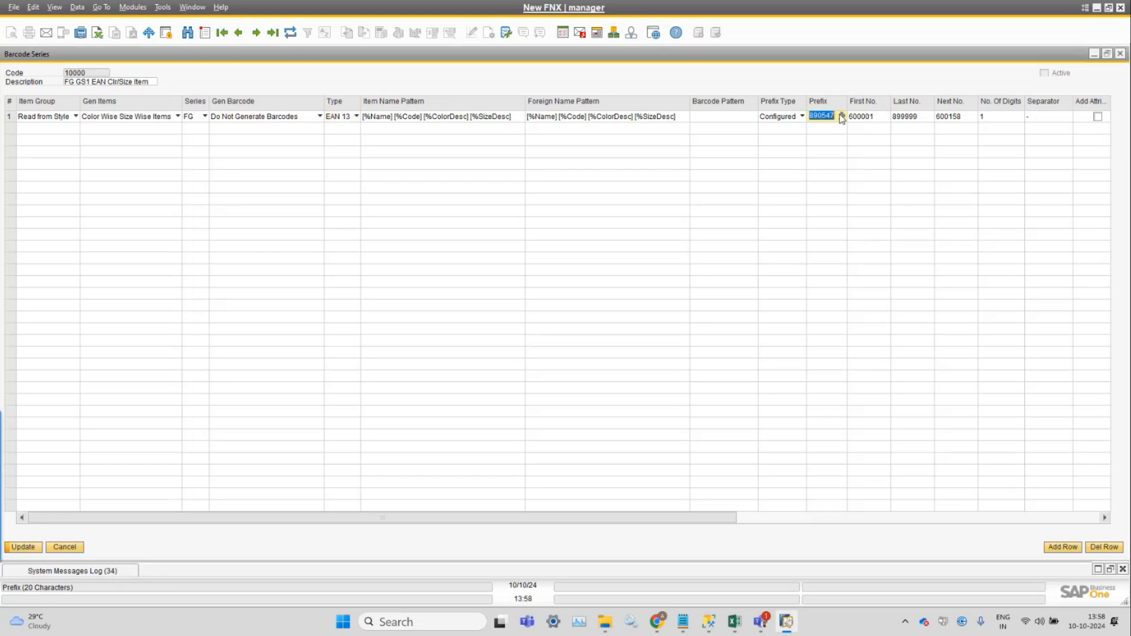
{"action": "left_click", "coordinate": [863, 116]}
{"action": "left_click", "coordinate": [907, 116]}
{"action": "left_click", "coordinate": [954, 114]}
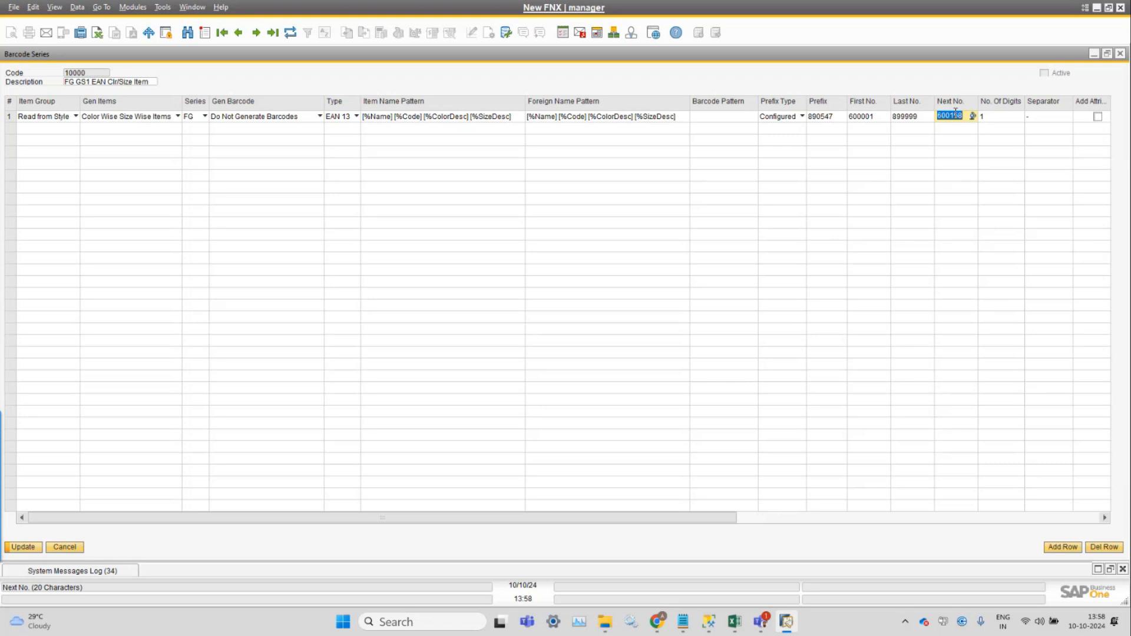
Try Internal as the barcode Type of row 1, and switch it back to EAN 13.
{"action": "left_click", "coordinate": [343, 120]}
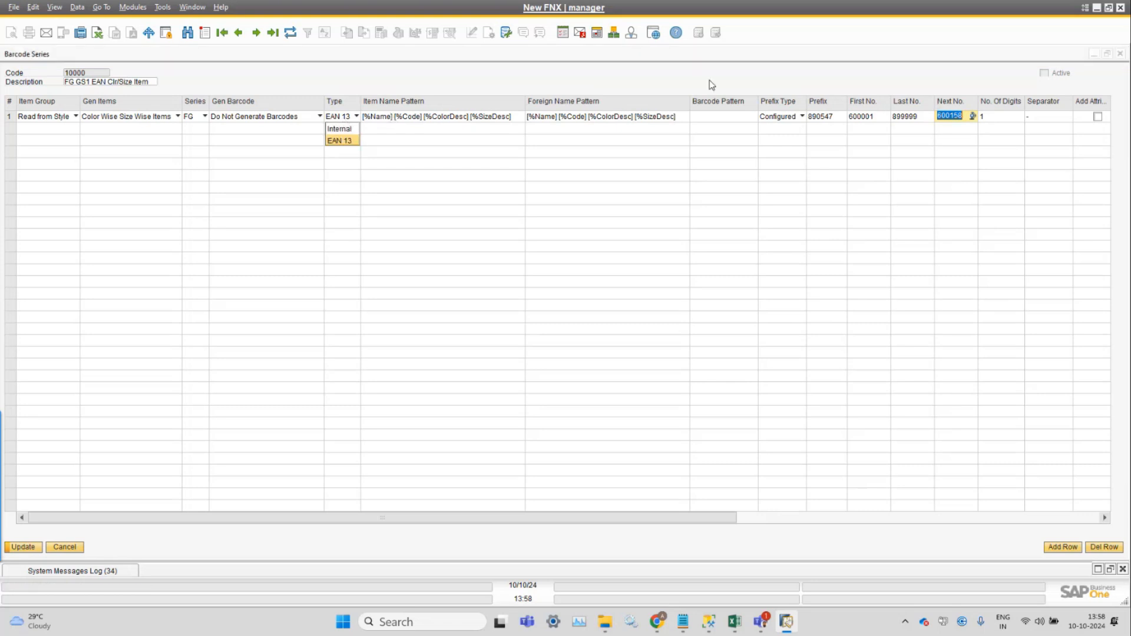
{"action": "left_click", "coordinate": [729, 68]}
{"action": "left_click", "coordinate": [352, 120]}
{"action": "left_click", "coordinate": [351, 127]}
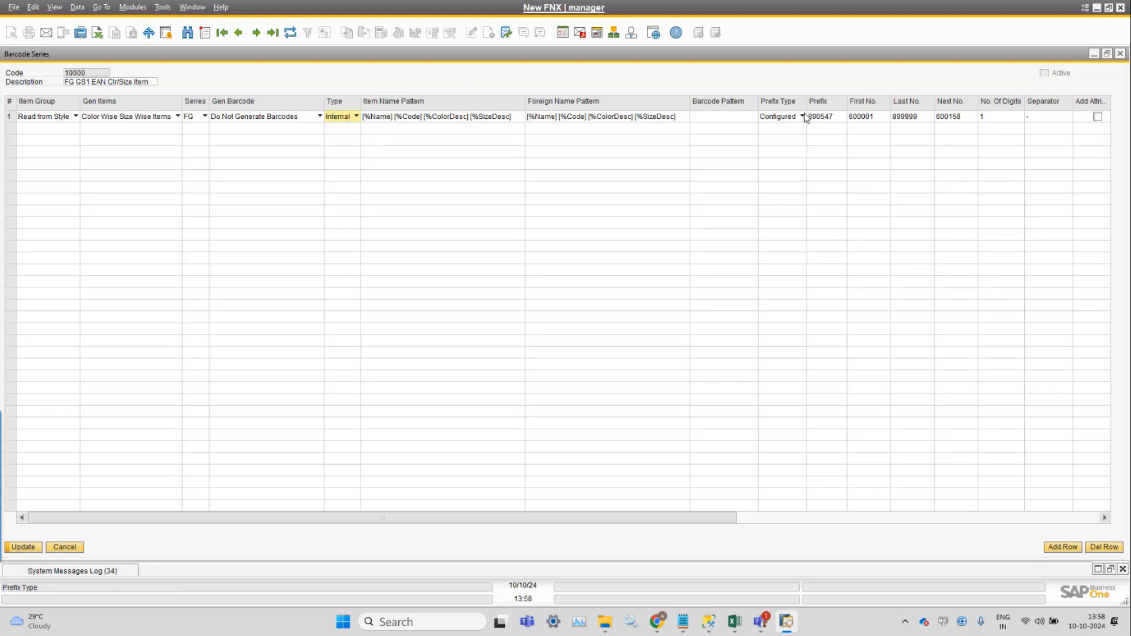
{"action": "left_click", "coordinate": [343, 118]}
{"action": "left_click", "coordinate": [342, 128]}
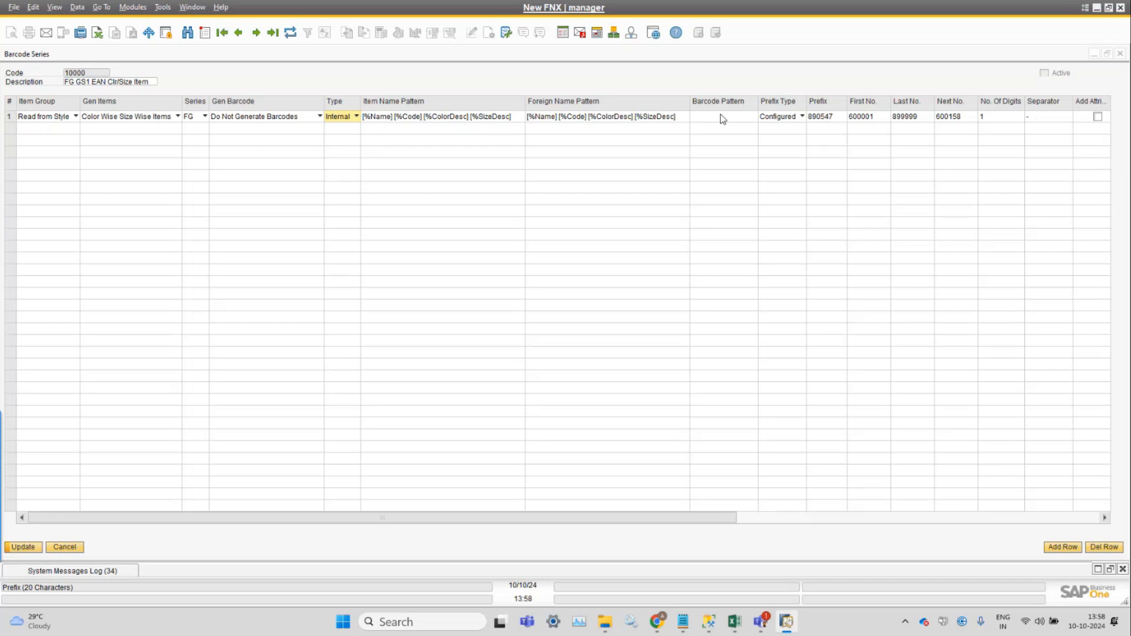
{"action": "left_click", "coordinate": [356, 117]}
{"action": "left_click", "coordinate": [343, 144]}
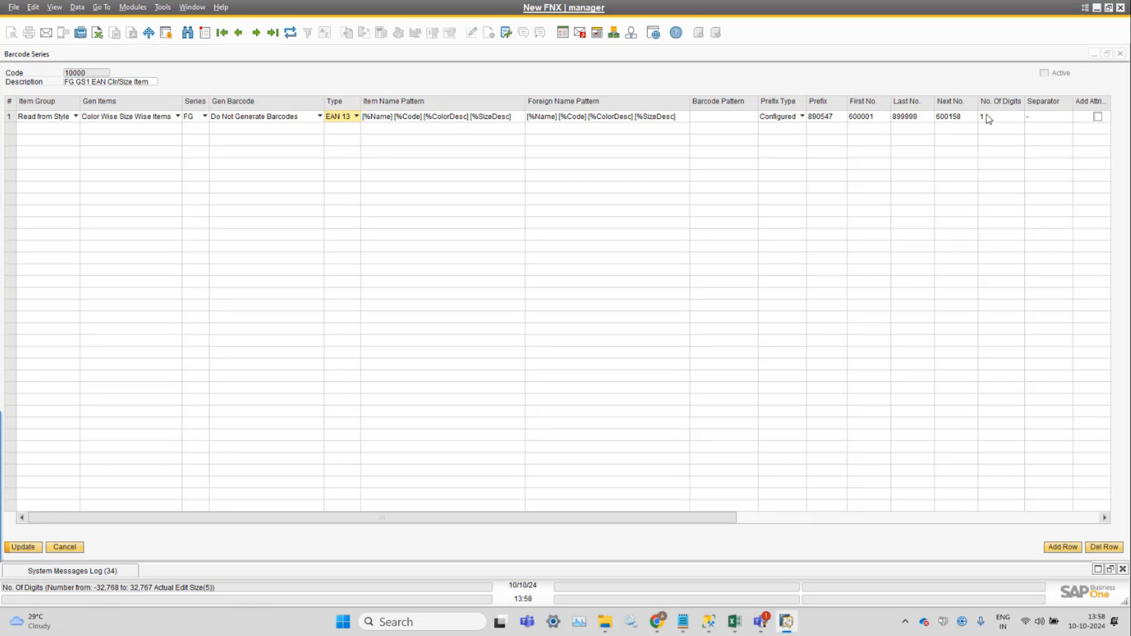
Set the barcode Type of row 1 to Internal and review the Prefix Type options, keeping Configured.
{"action": "left_click", "coordinate": [348, 117]}
{"action": "left_click", "coordinate": [349, 133]}
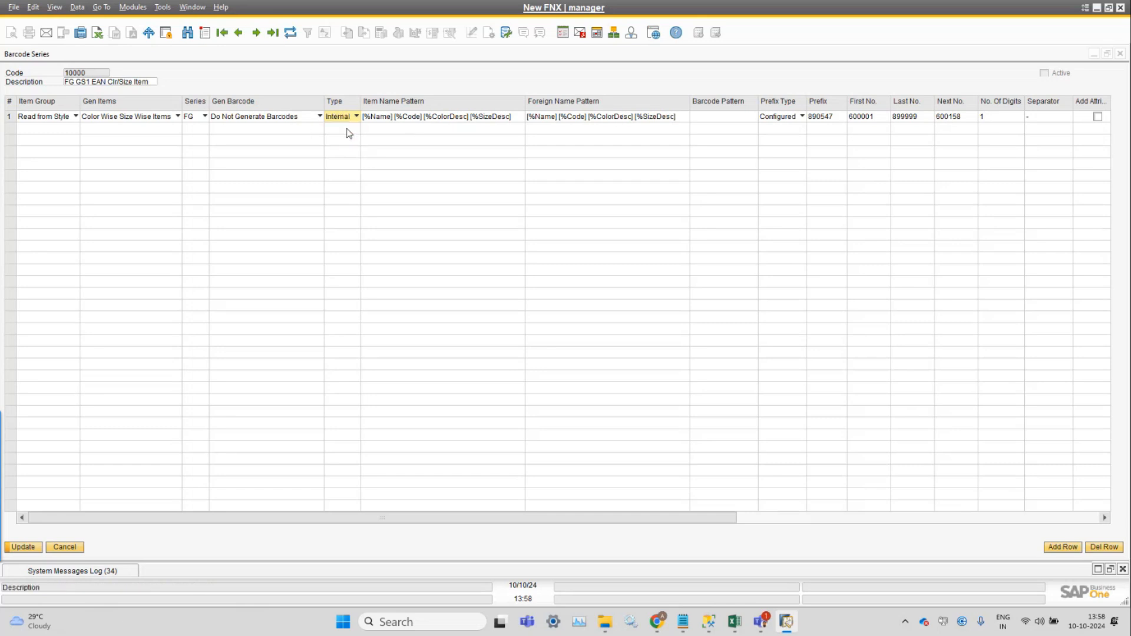
{"action": "left_click", "coordinate": [823, 116]}
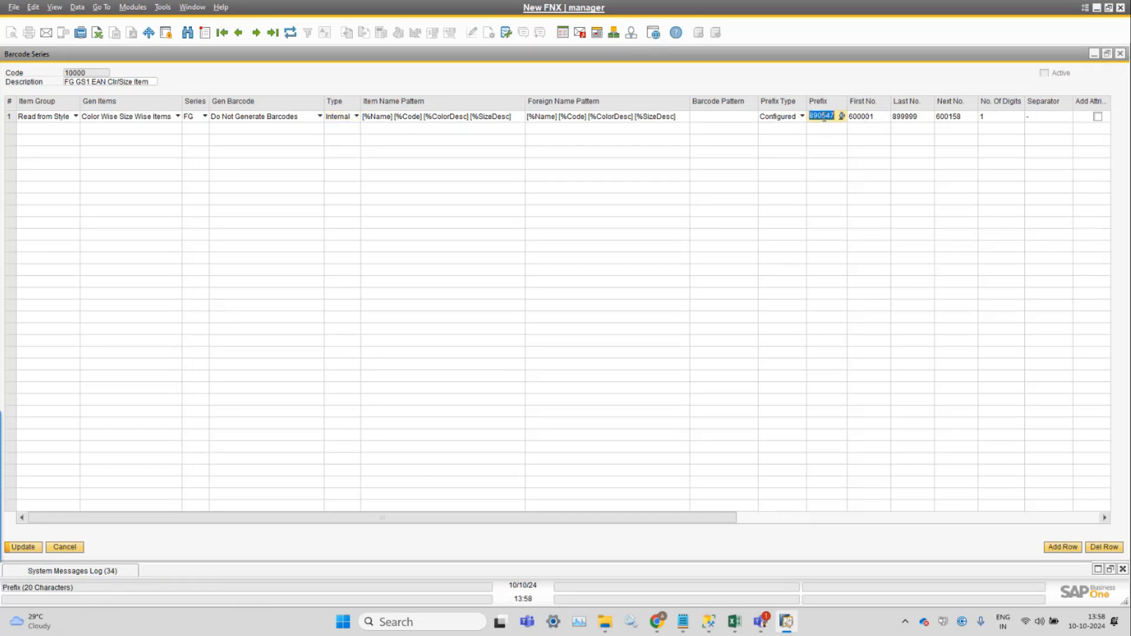
{"action": "left_click", "coordinate": [776, 117]}
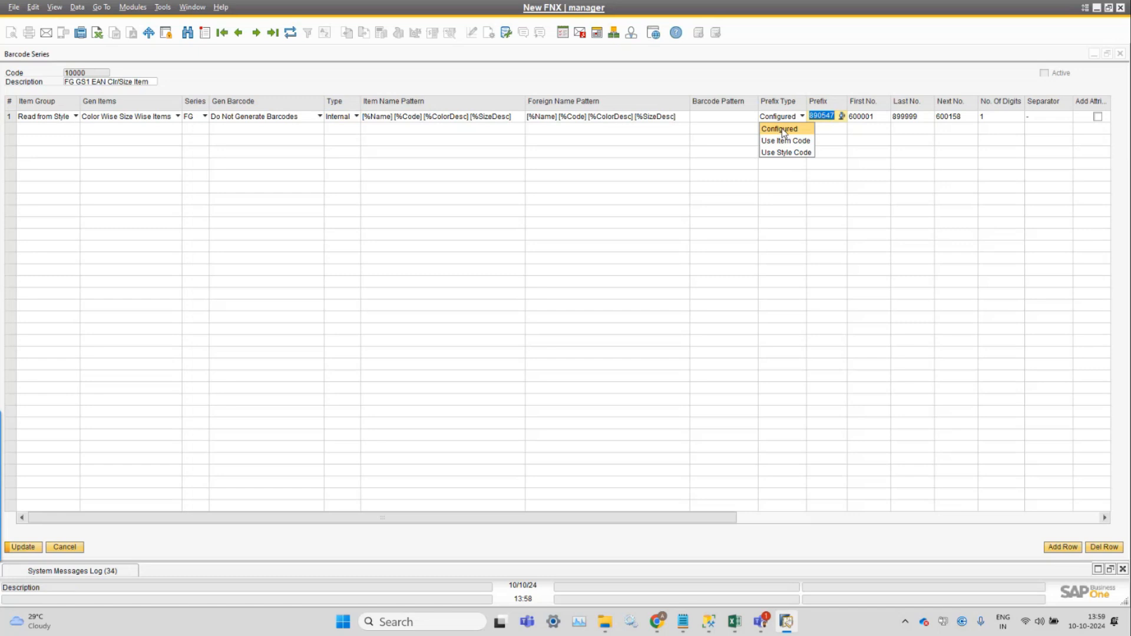
{"action": "left_click", "coordinate": [782, 128]}
{"action": "left_click", "coordinate": [792, 120]}
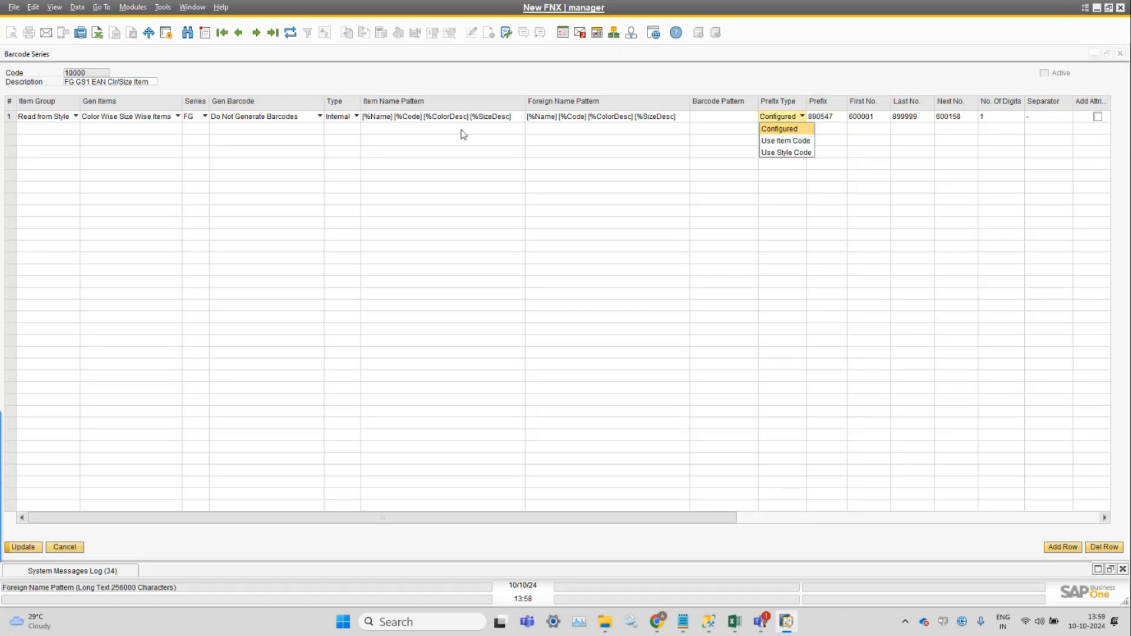
{"action": "left_click", "coordinate": [773, 130]}
Set the Prefix Type of row 1 to Use Item Code.
{"action": "left_click_drag", "start_coordinate": [633, 520], "coordinate": [814, 510]}
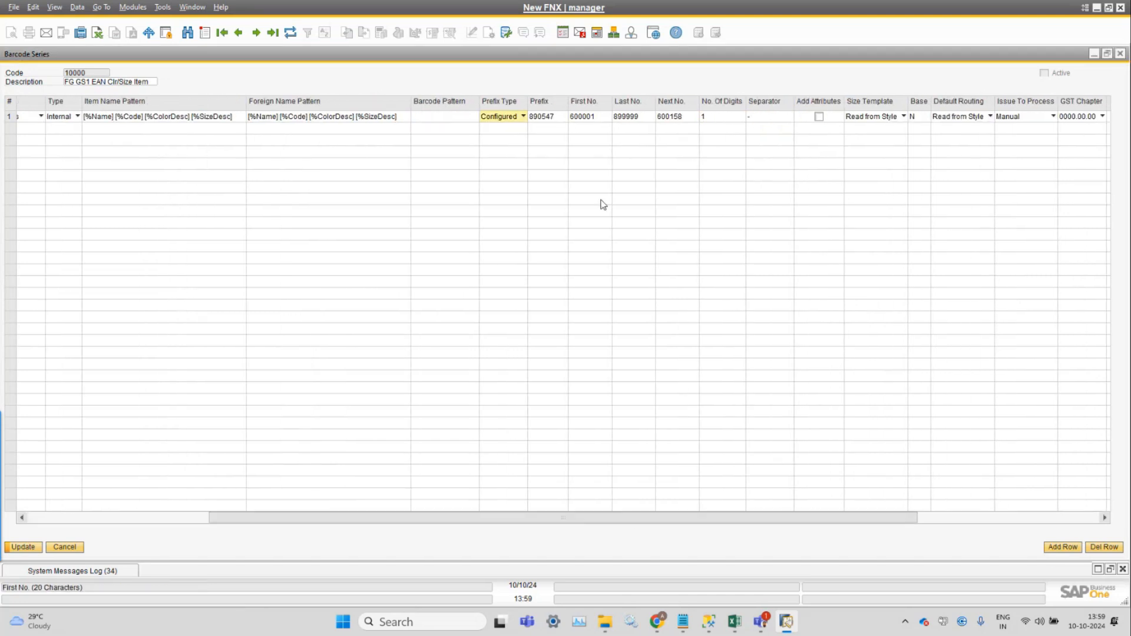
{"action": "left_click", "coordinate": [495, 120]}
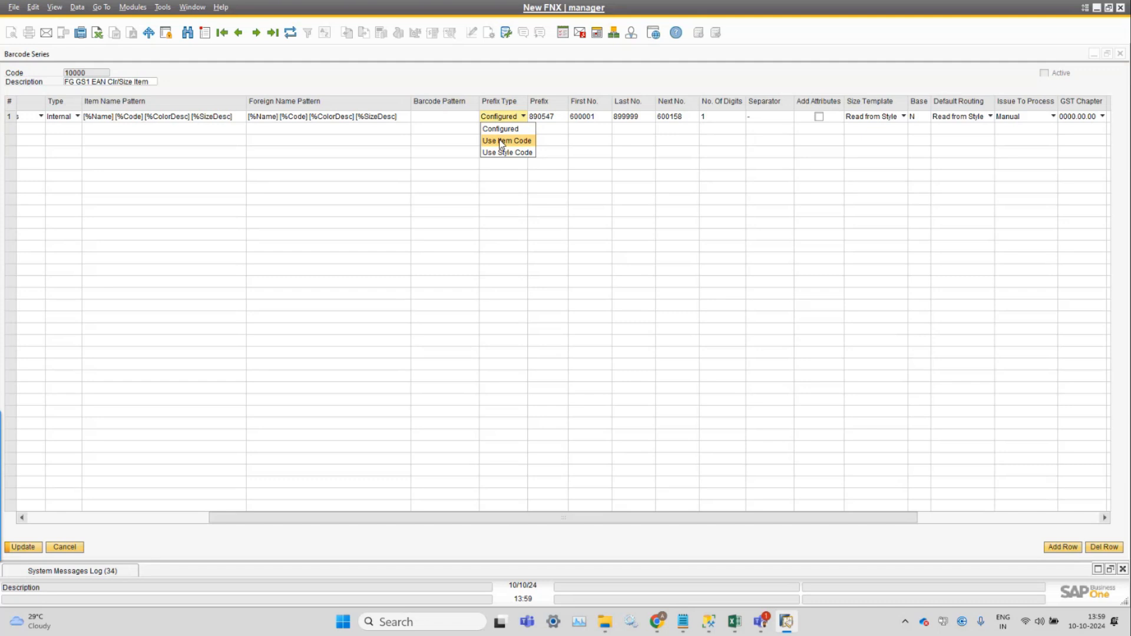
{"action": "left_click", "coordinate": [502, 141]}
Open style 10103 PRINTED TOP in Style Master Data and show its barcode list maximized.
{"action": "left_click", "coordinate": [133, 7]}
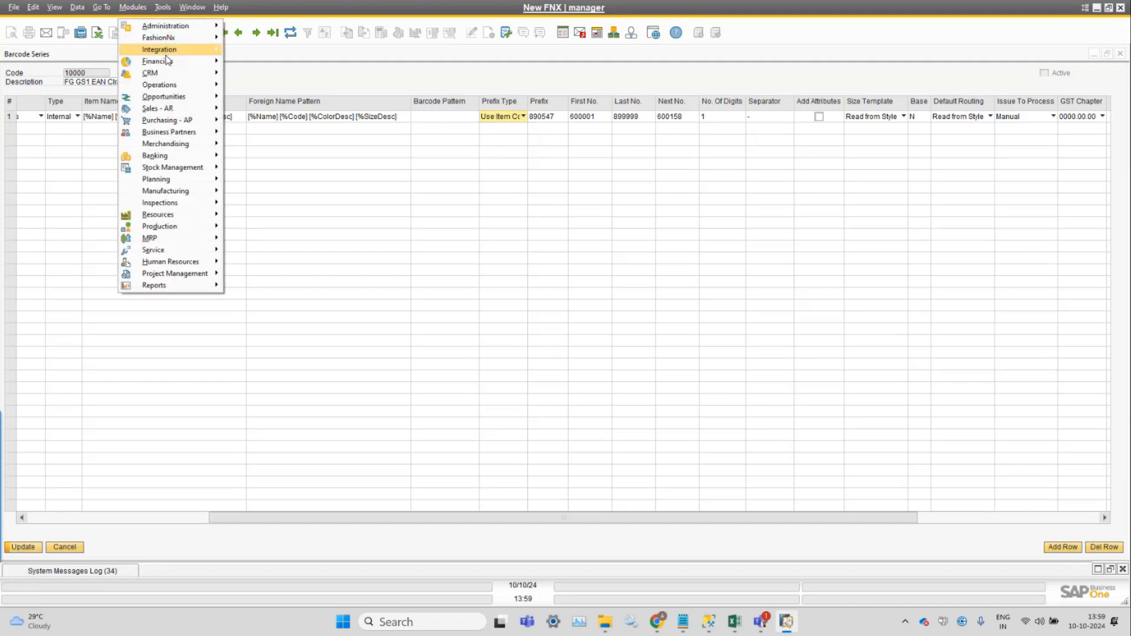
{"action": "mouse_move", "coordinate": [168, 144]}
{"action": "left_click", "coordinate": [252, 144]}
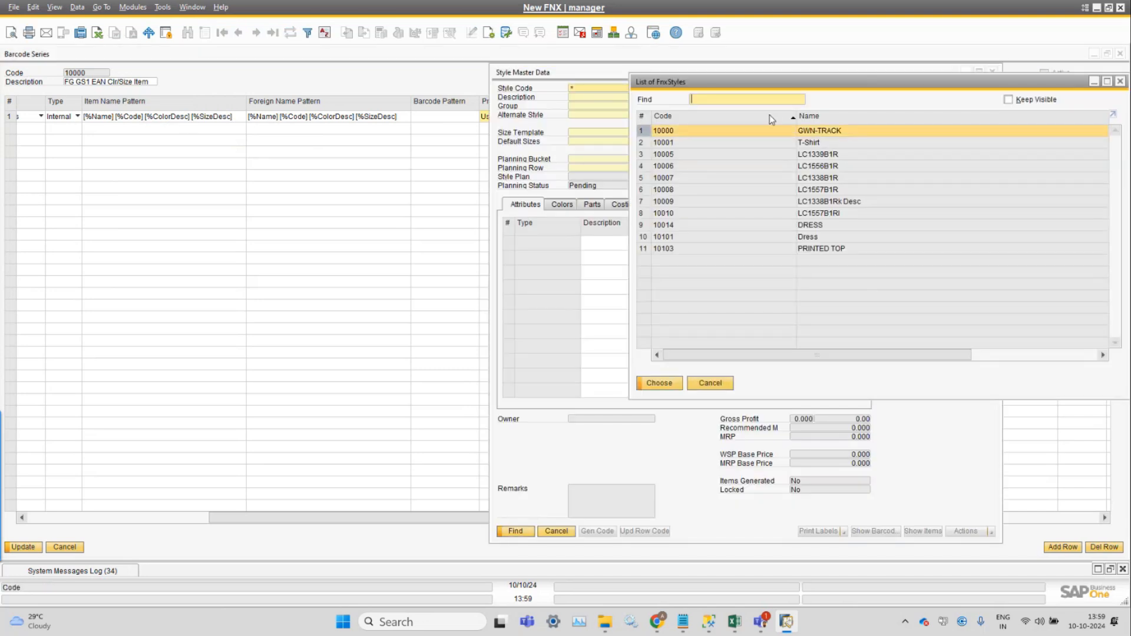
{"action": "double_click", "coordinate": [836, 249]}
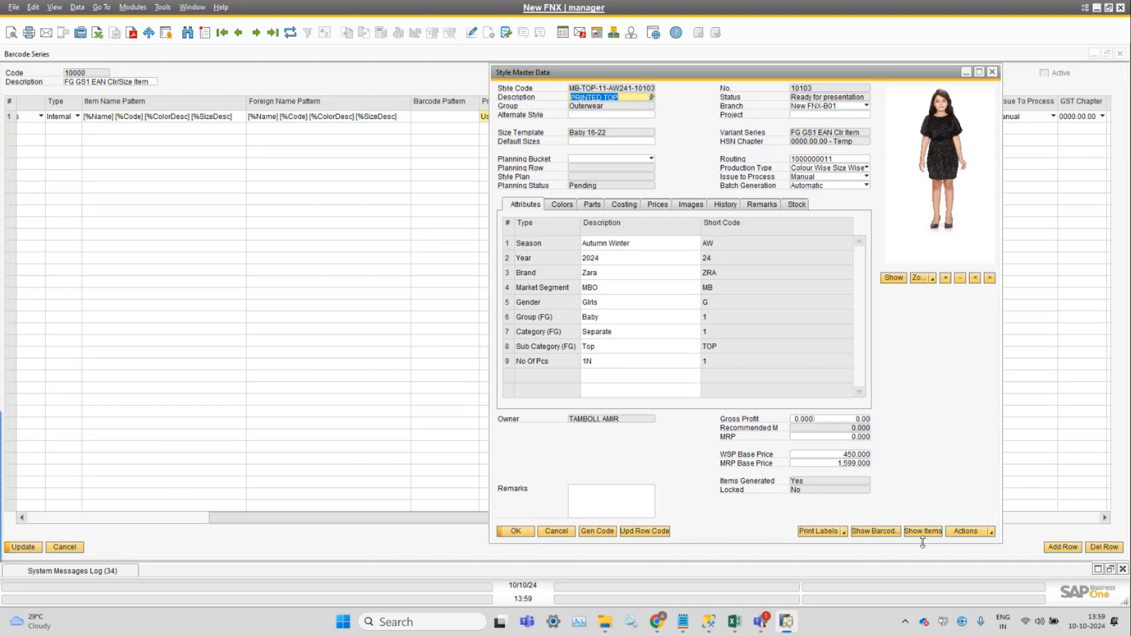
{"action": "left_click", "coordinate": [875, 531]}
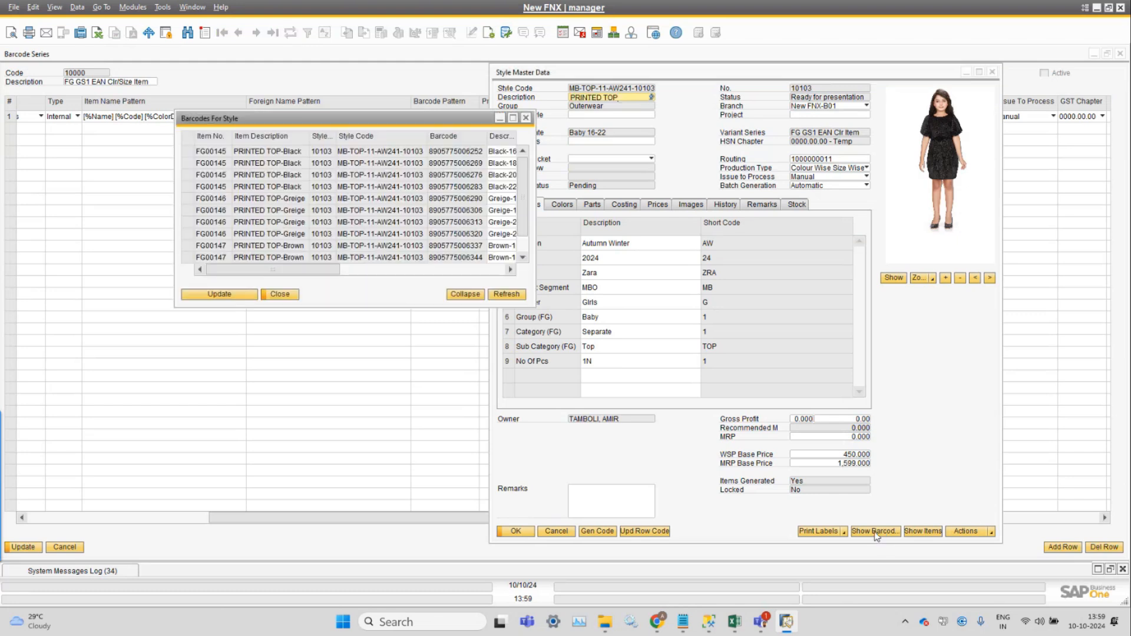
{"action": "double_click", "coordinate": [351, 122]}
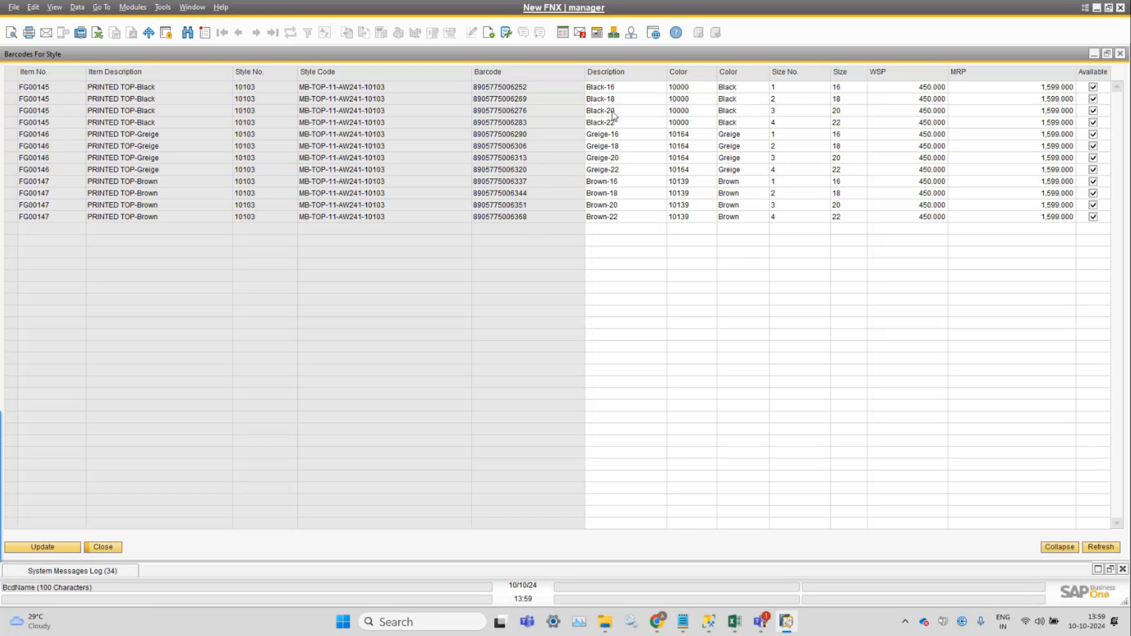
Examine the description, size and color of the first barcode of the style, and close the barcode list.
{"action": "left_click", "coordinate": [630, 91]}
{"action": "left_click", "coordinate": [632, 85]}
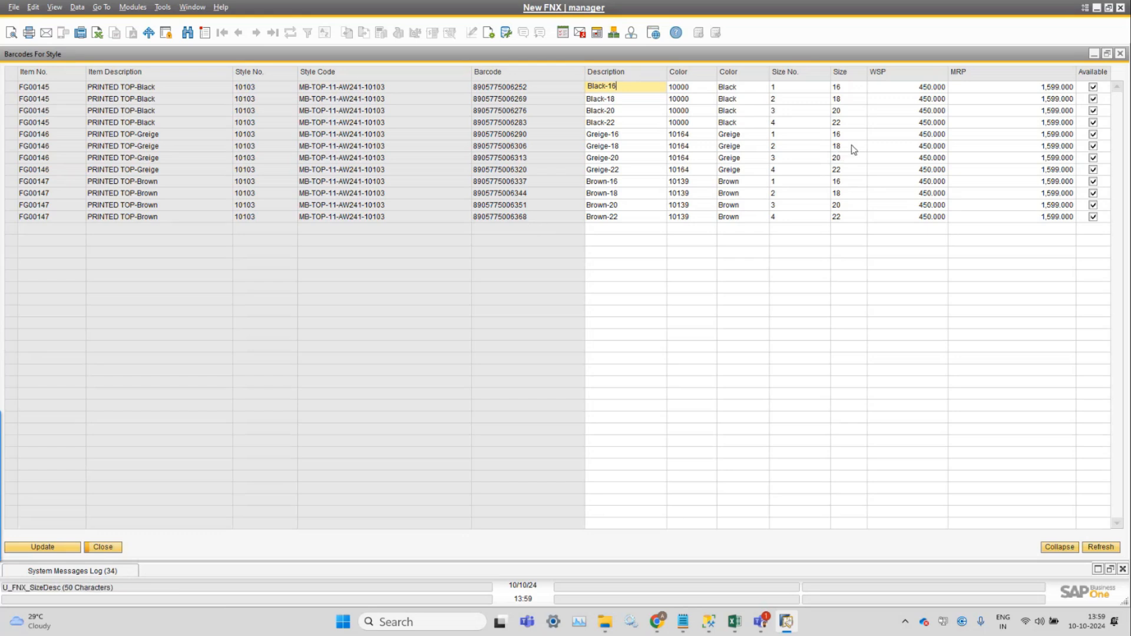
{"action": "left_click", "coordinate": [855, 89]}
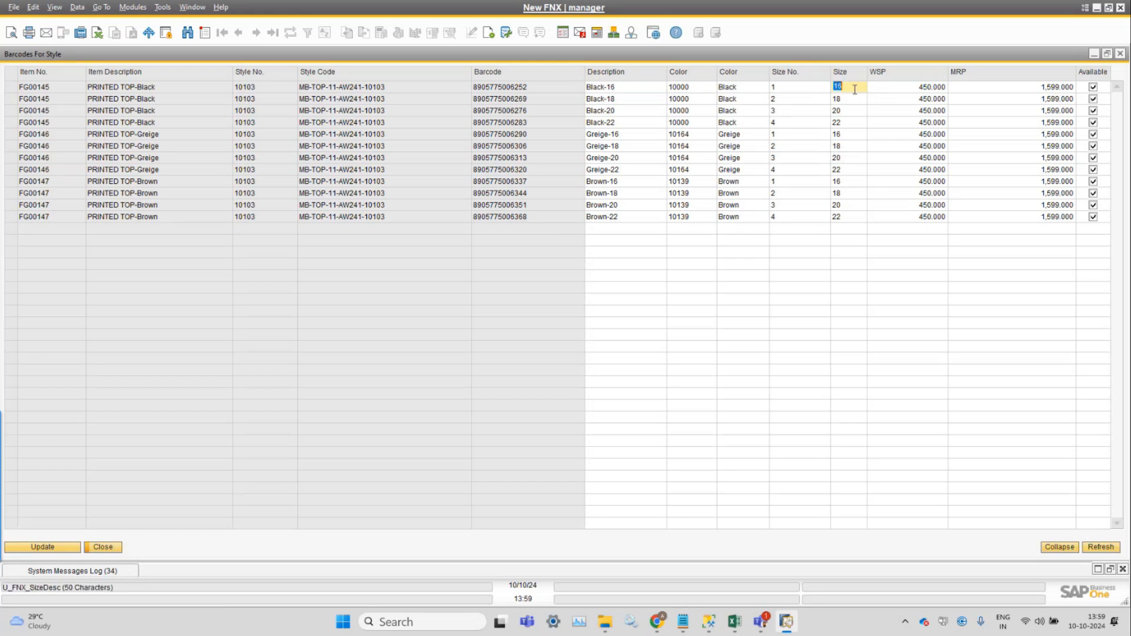
{"action": "left_click", "coordinate": [725, 89]}
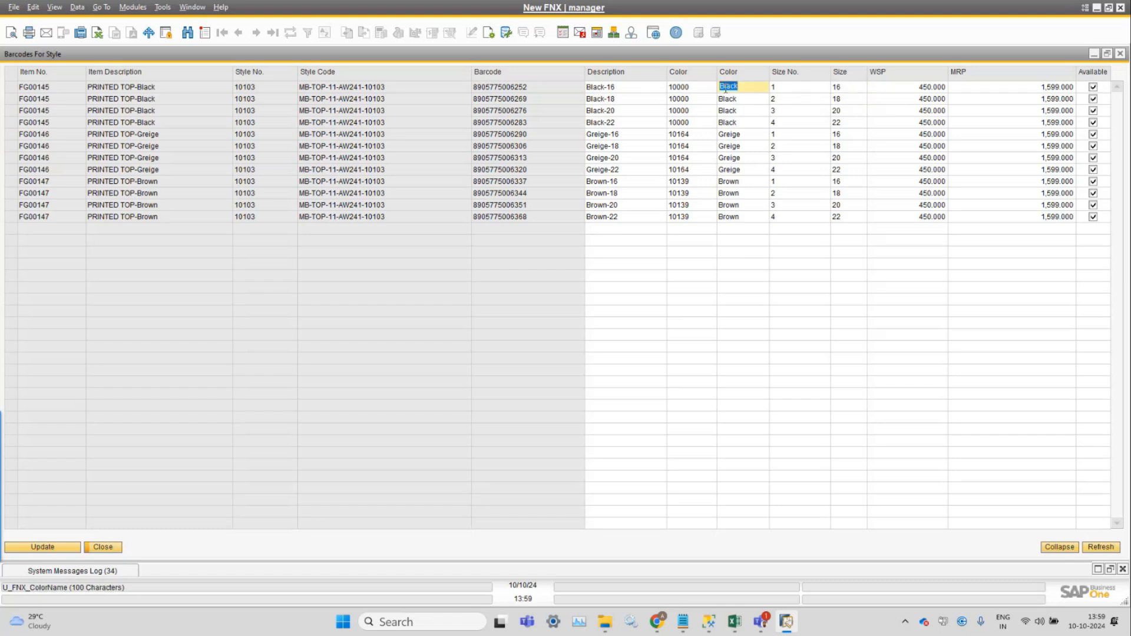
{"action": "left_click", "coordinate": [109, 546]}
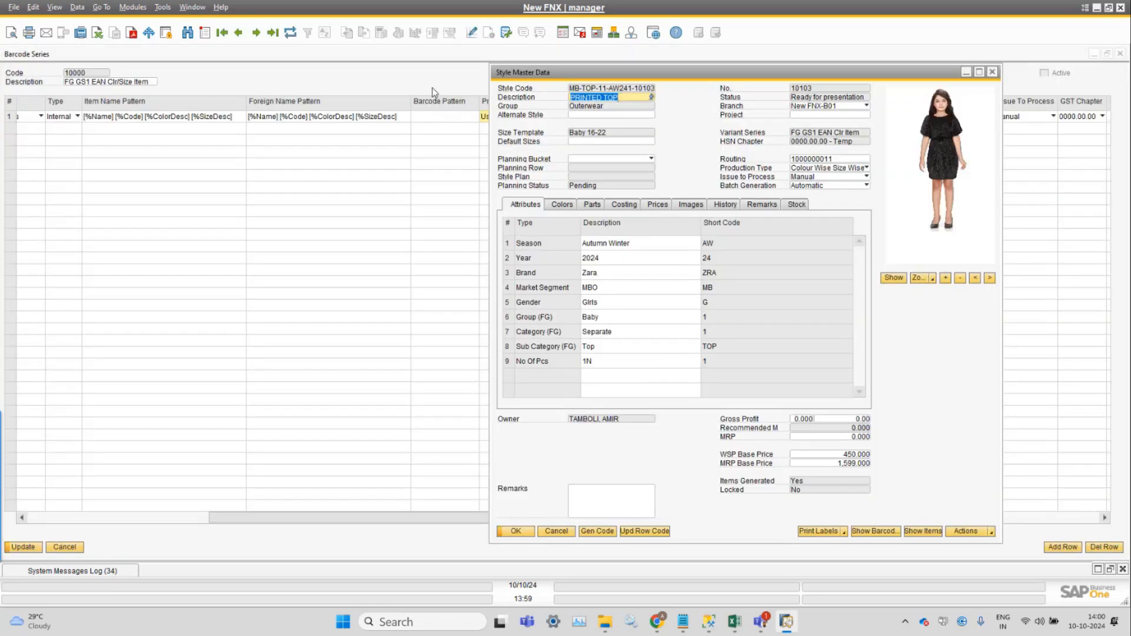
Return to the Barcode Series window and check the Separator setting of row 1.
{"action": "left_click", "coordinate": [445, 88]}
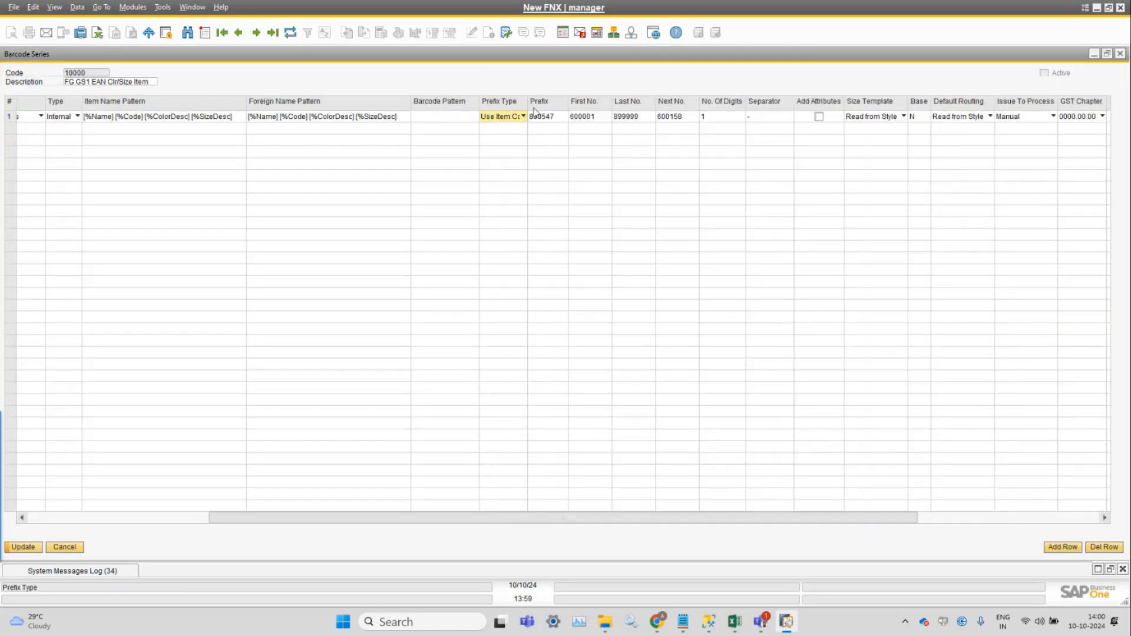
{"action": "left_click_drag", "start_coordinate": [557, 517], "coordinate": [821, 522]}
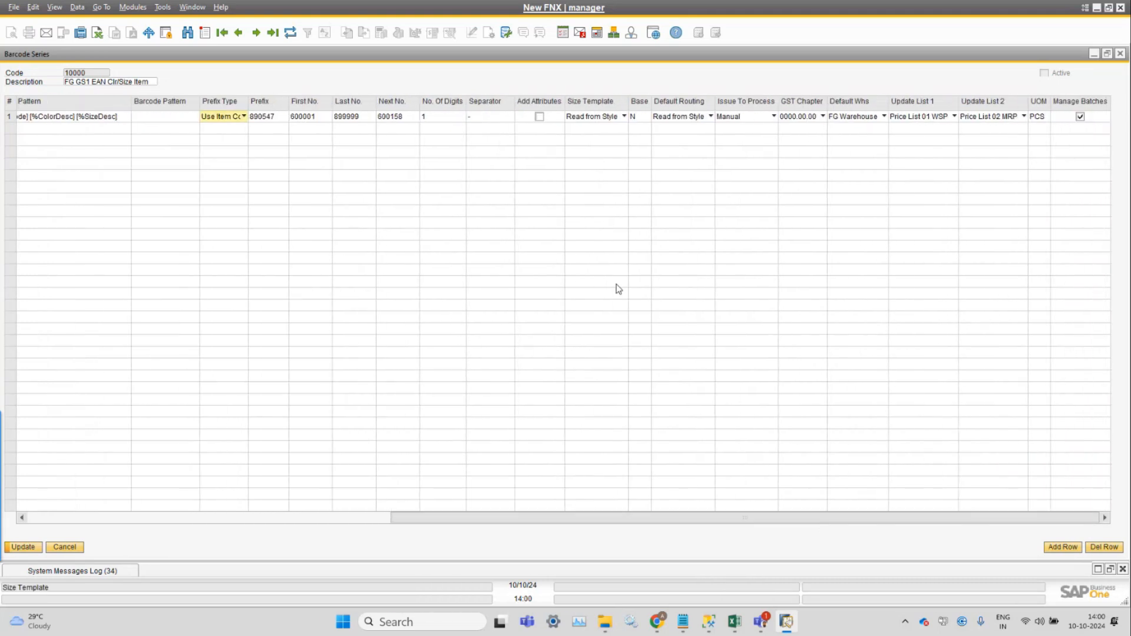
{"action": "left_click", "coordinate": [489, 120]}
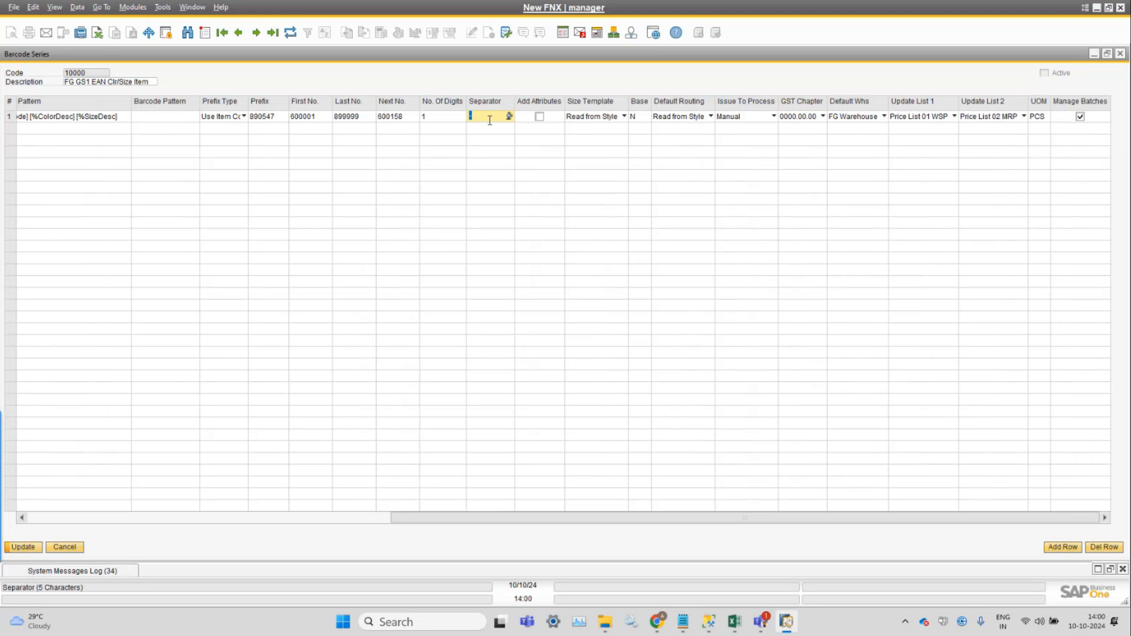
Examine the placeholders in the Item Name Pattern of row 1 and compare them with the Foreign Name Pattern.
{"action": "left_click_drag", "start_coordinate": [454, 519], "coordinate": [82, 517]}
{"action": "left_click", "coordinate": [406, 116]}
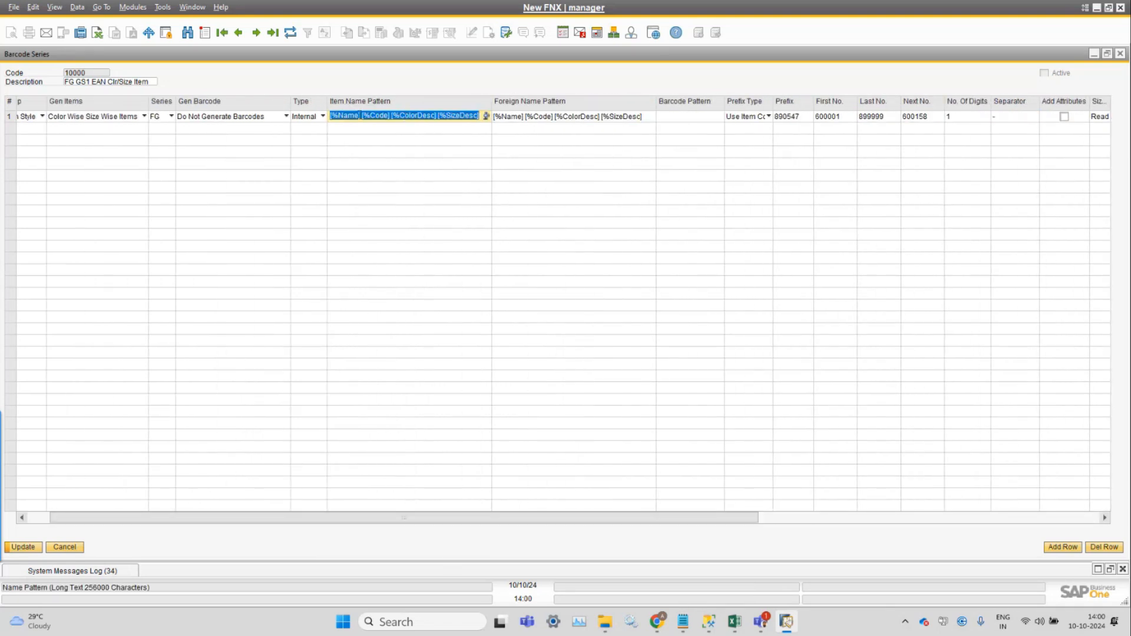
{"action": "left_click", "coordinate": [407, 117]}
{"action": "left_click_drag", "start_coordinate": [366, 115], "coordinate": [333, 114]}
{"action": "left_click", "coordinate": [473, 117]}
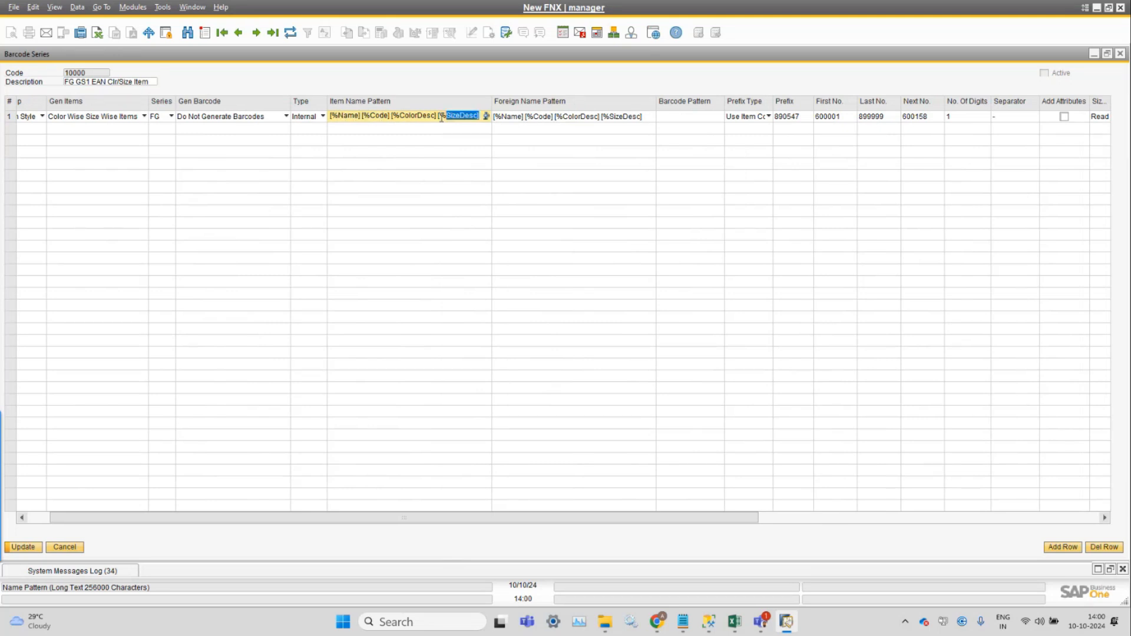
{"action": "left_click_drag", "start_coordinate": [480, 117], "coordinate": [323, 116]}
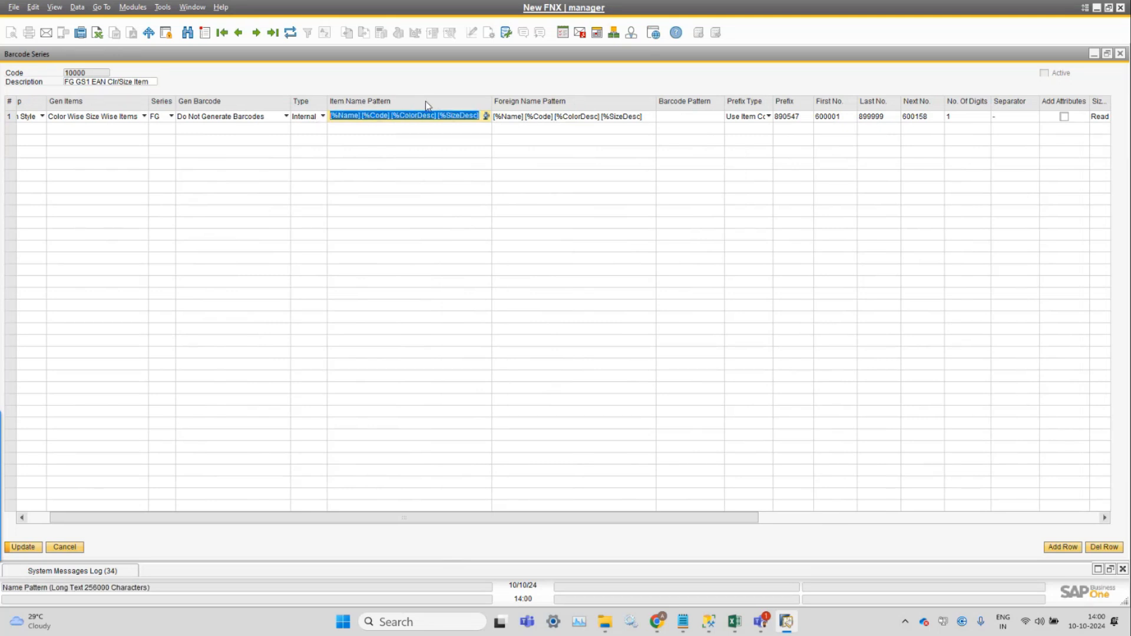
{"action": "left_click", "coordinate": [576, 120]}
{"action": "left_click", "coordinate": [421, 115]}
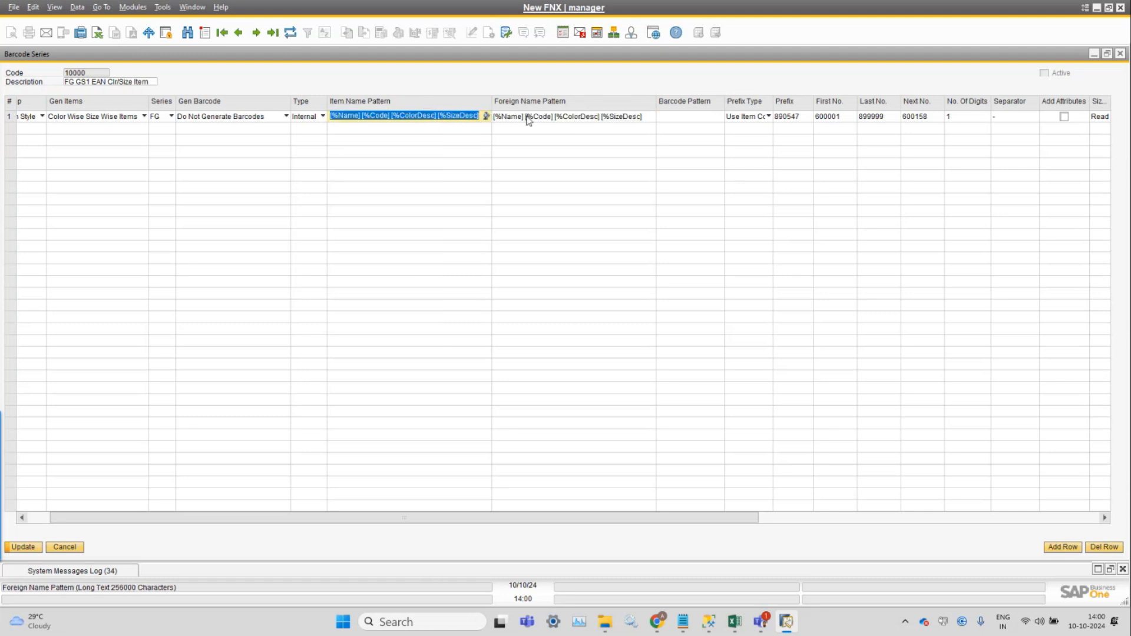
{"action": "left_click", "coordinate": [408, 116]}
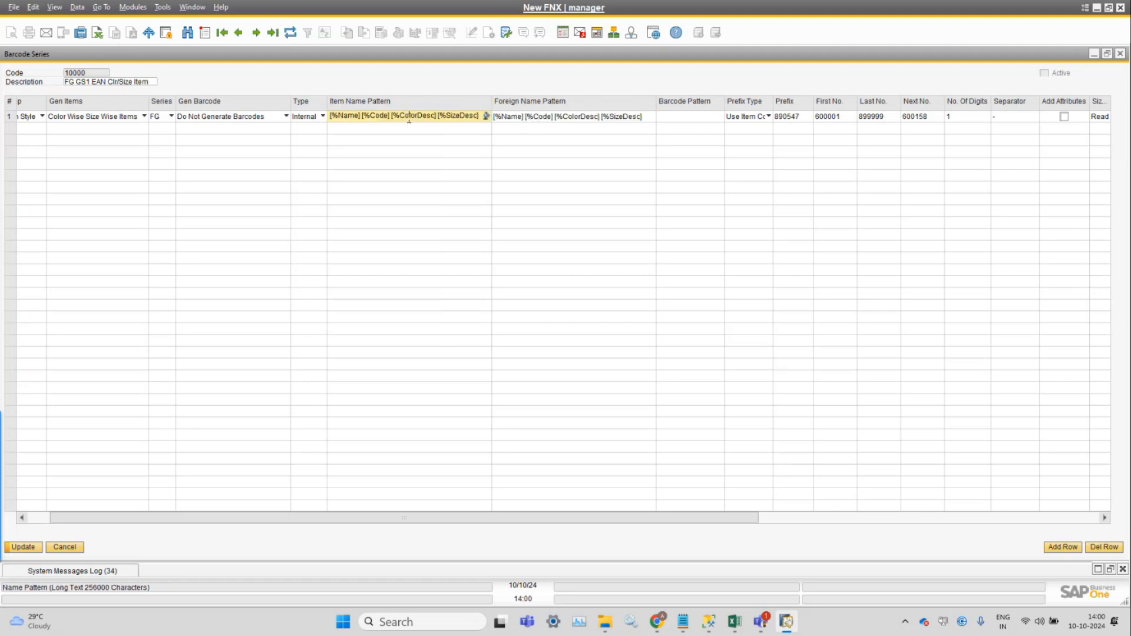
Review the placeholders in the Item Name Pattern of series 10000, and refresh the record, discarding its unsaved changes.
{"action": "left_click_drag", "start_coordinate": [365, 119], "coordinate": [438, 116]}
{"action": "left_click", "coordinate": [450, 115]}
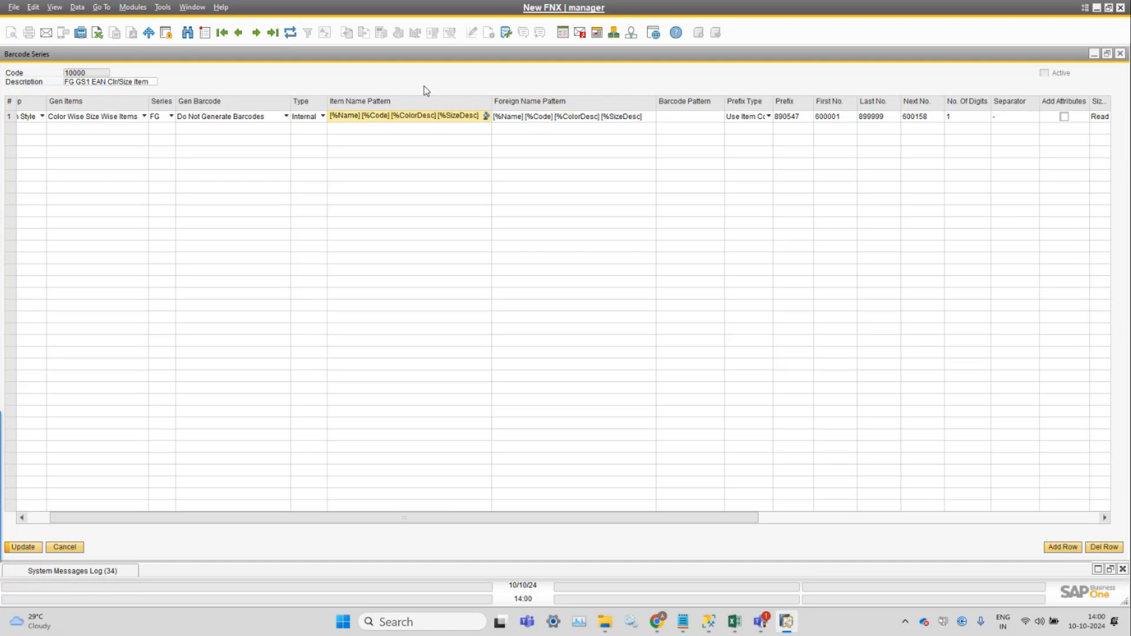
{"action": "left_click", "coordinate": [291, 33]}
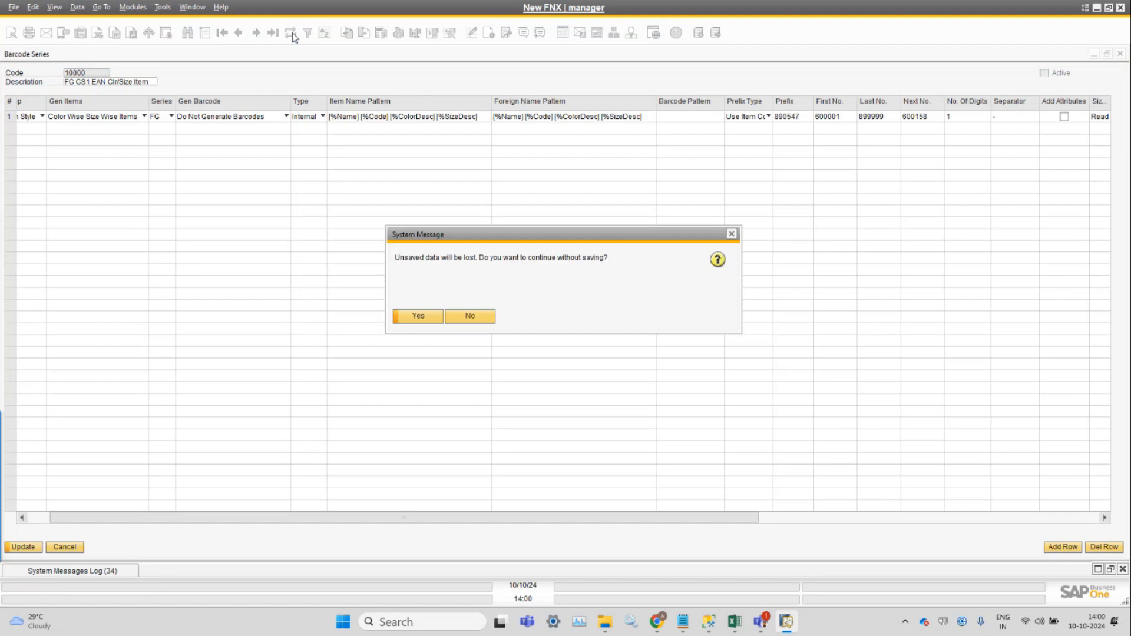
{"action": "left_click", "coordinate": [420, 320]}
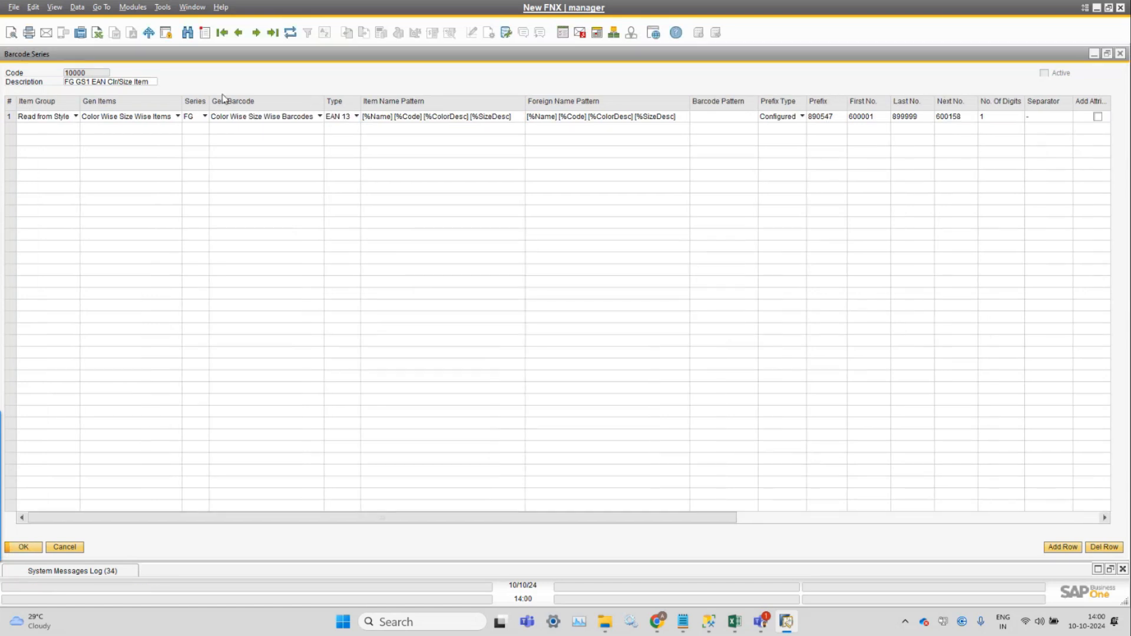
Examine the Item Name Pattern of series 10000 and compare it with the pattern of series 10006.
{"action": "left_click", "coordinate": [468, 118]}
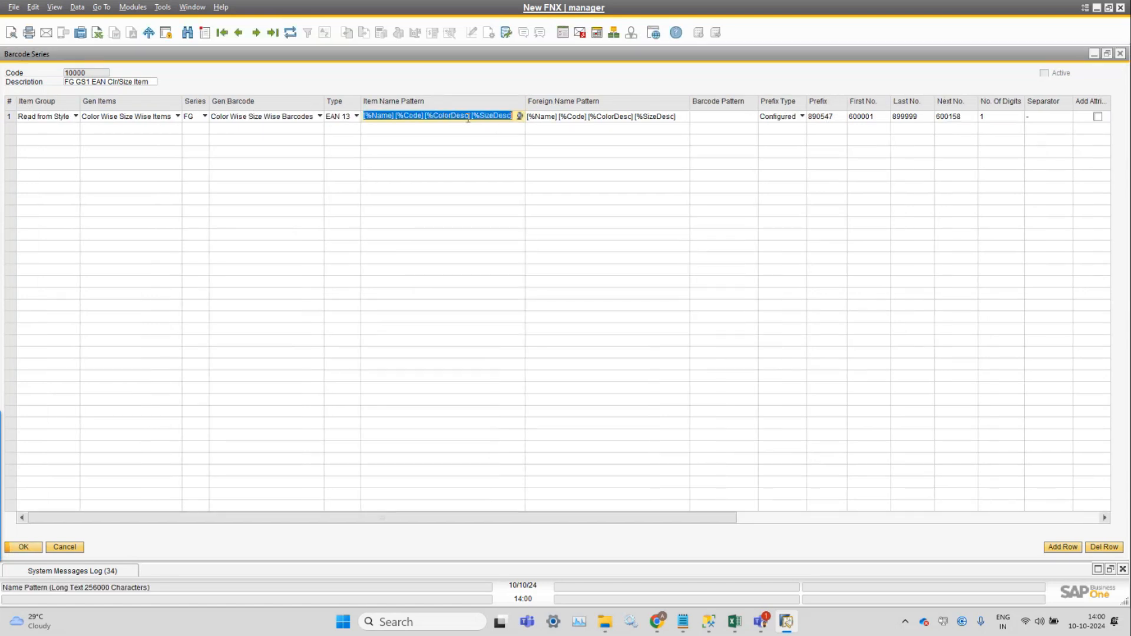
{"action": "left_click", "coordinate": [505, 115]}
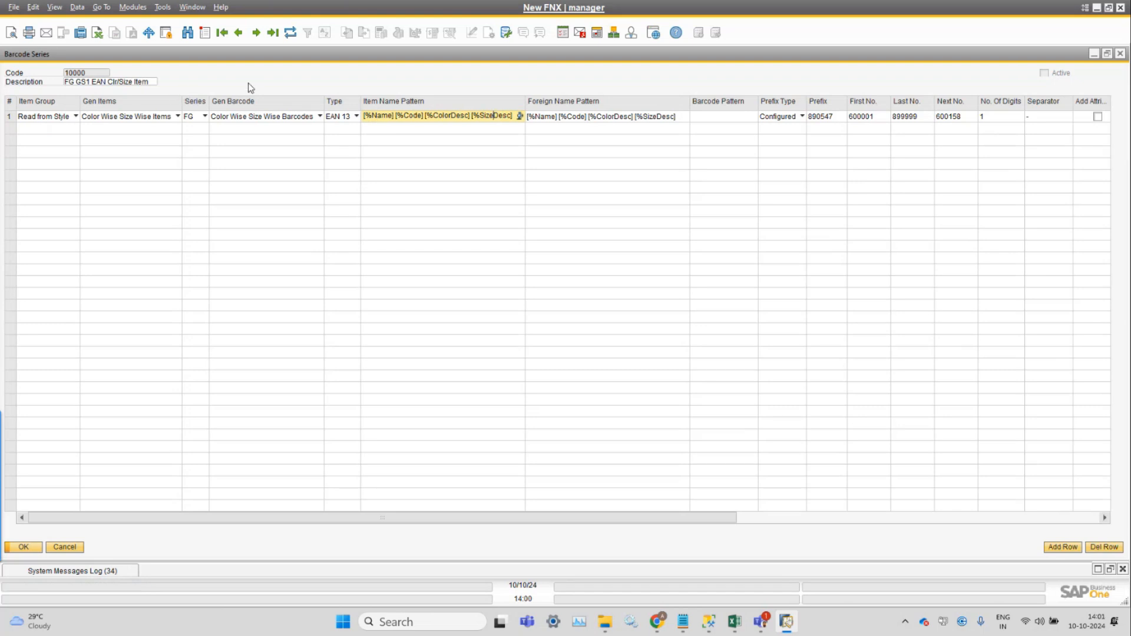
{"action": "left_click", "coordinate": [239, 32]}
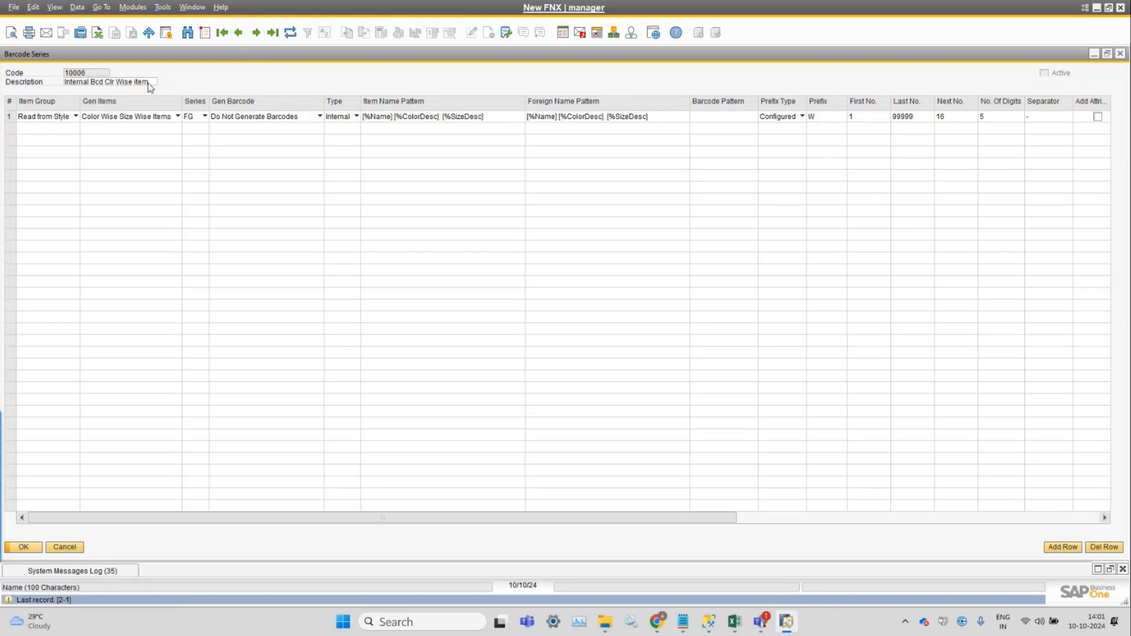
{"action": "left_click", "coordinate": [485, 117]}
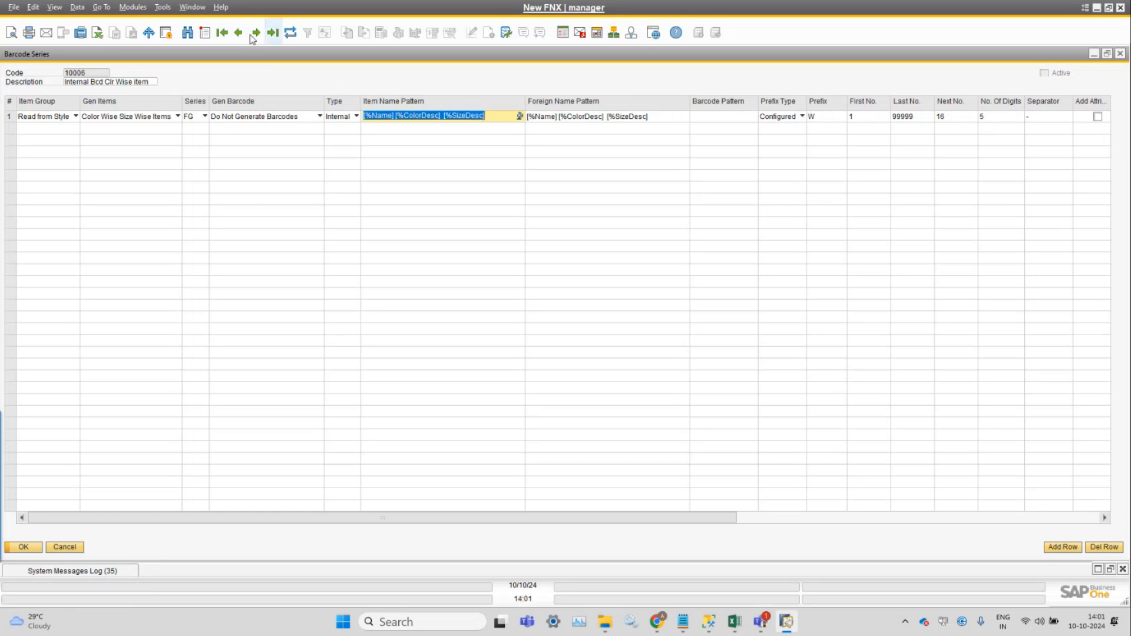
Go through the first series to series 10001, FG GS1 EAN Clr Item, and examine its Item Name Pattern.
{"action": "left_click", "coordinate": [223, 31]}
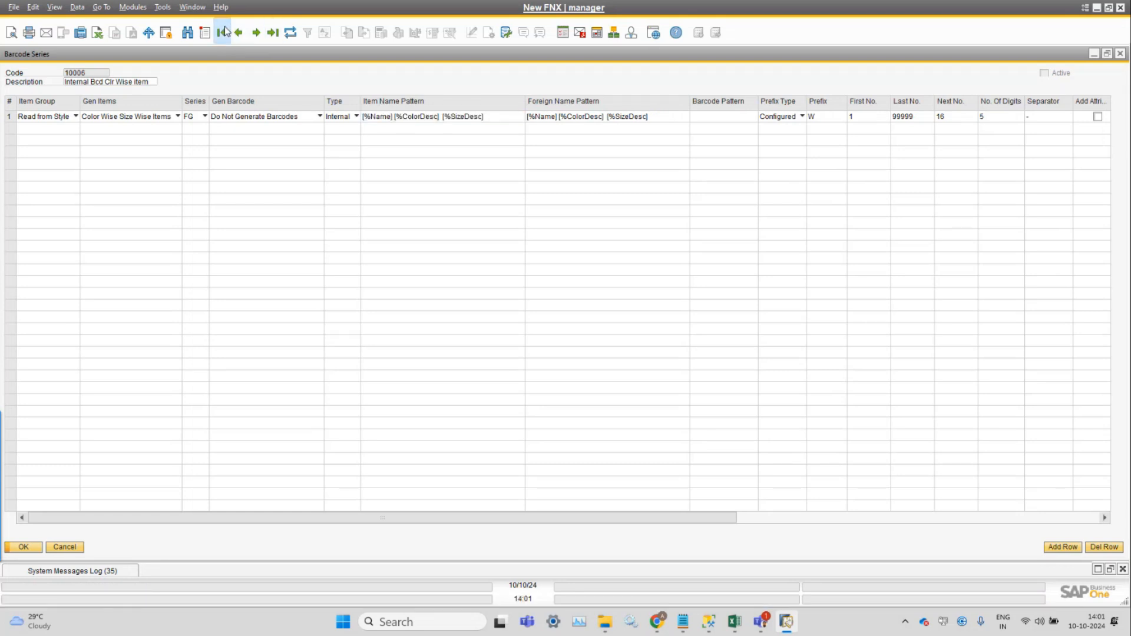
{"action": "left_click", "coordinate": [256, 39]}
{"action": "left_click", "coordinate": [135, 82]}
{"action": "left_click", "coordinate": [471, 116]}
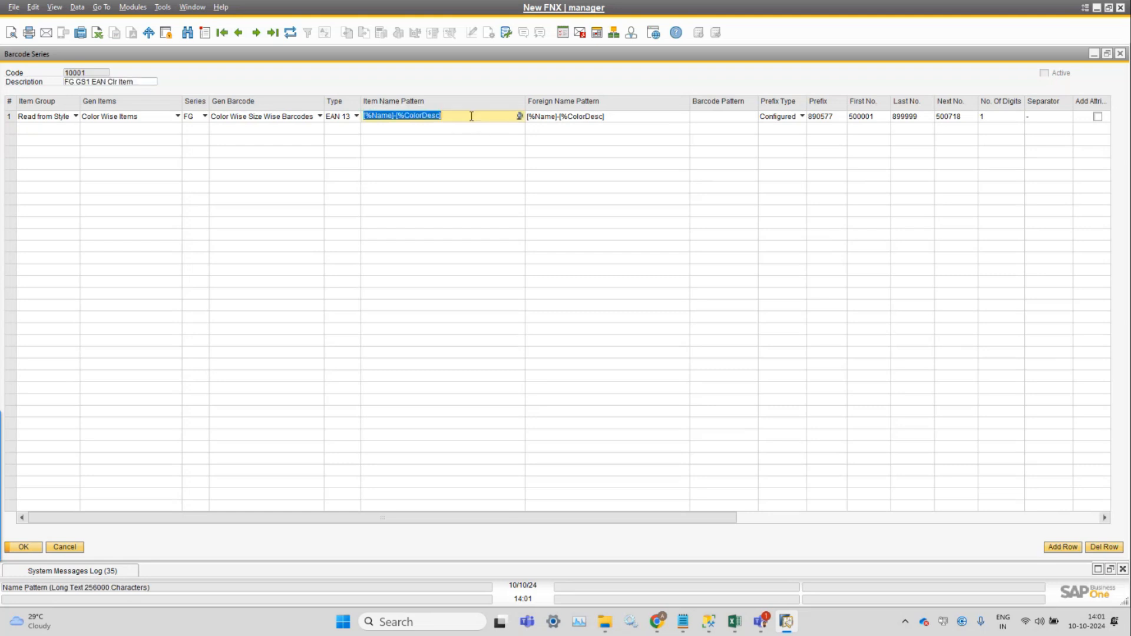
{"action": "left_click", "coordinate": [460, 111]}
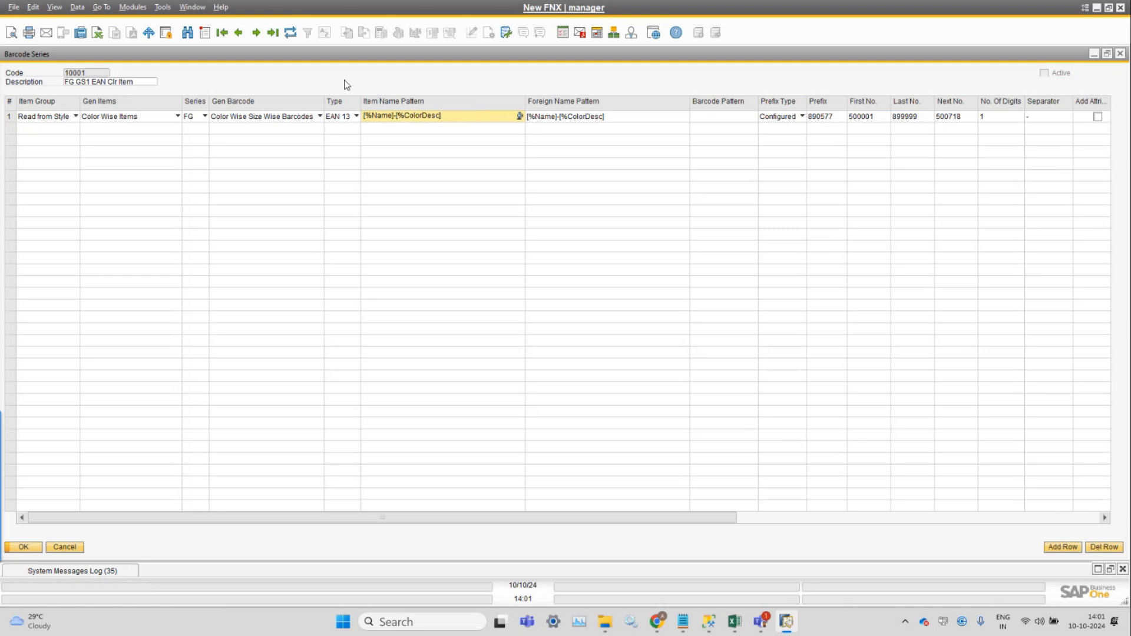
Show series 10002, FG GS1 EAN One Item, and examine its Item Name Pattern and the columns up to Default Whs.
{"action": "left_click", "coordinate": [257, 33]}
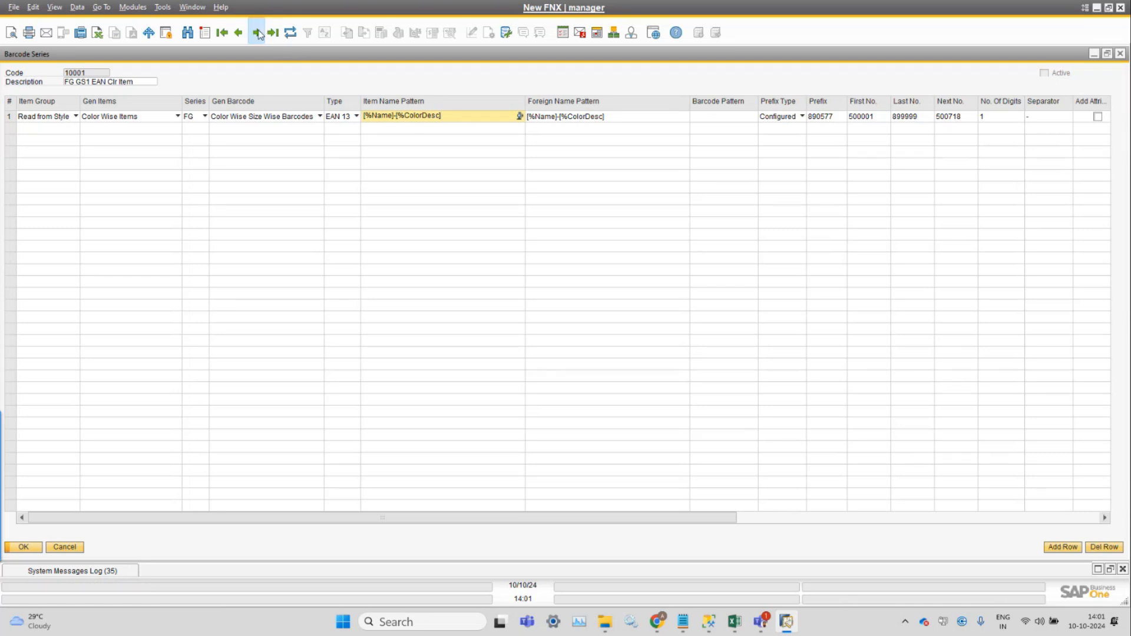
{"action": "left_click", "coordinate": [428, 117]}
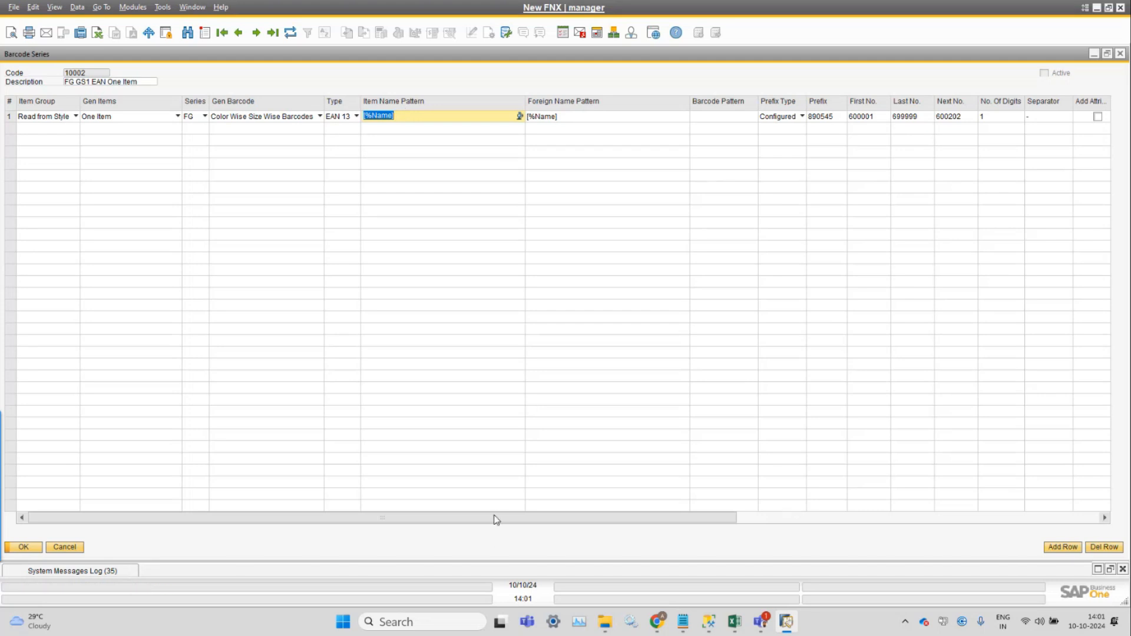
{"action": "left_click", "coordinate": [521, 522]}
{"action": "left_click_drag", "start_coordinate": [521, 523], "coordinate": [703, 522]}
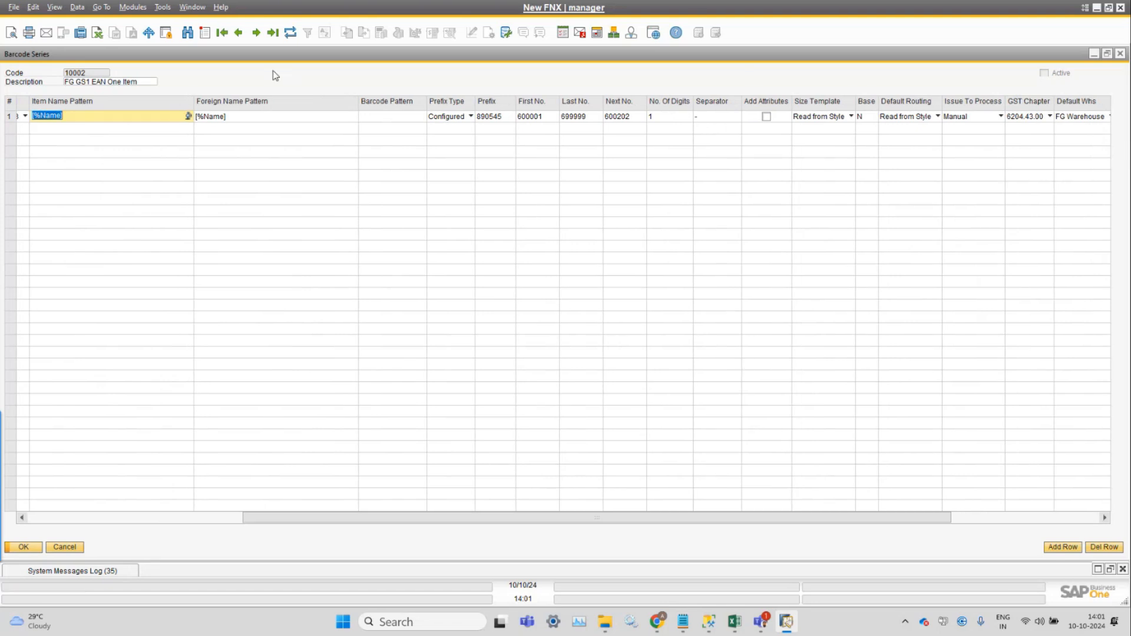
Return to barcode series 10001 and check the Separator setting of row 1.
{"action": "left_click", "coordinate": [239, 33]}
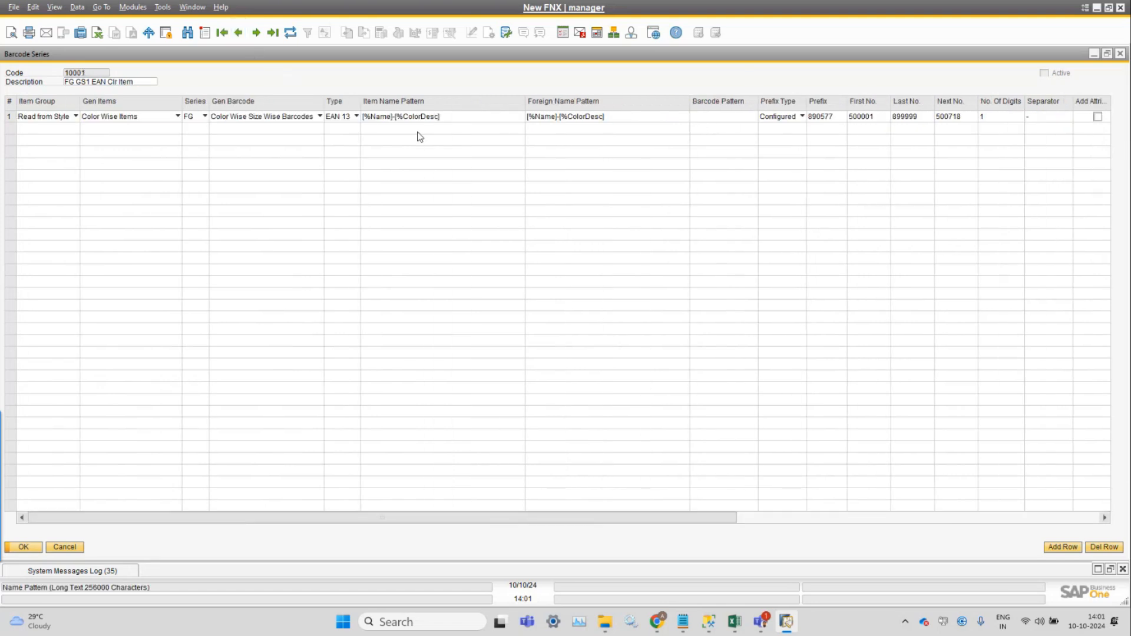
{"action": "left_click_drag", "start_coordinate": [570, 519], "coordinate": [865, 559]}
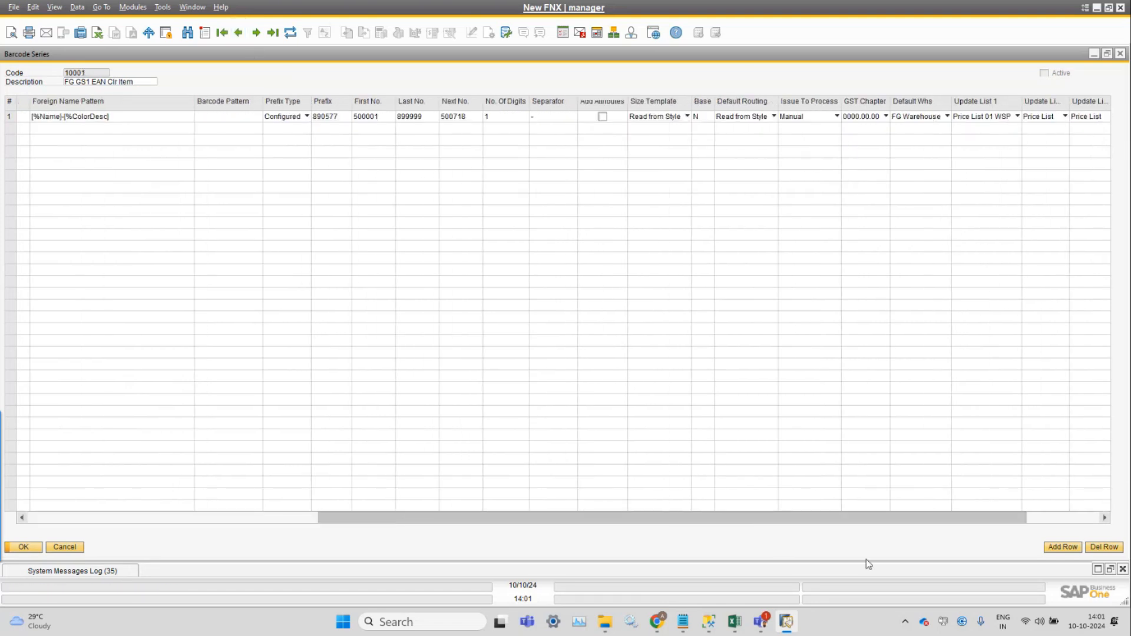
{"action": "left_click", "coordinate": [510, 115]}
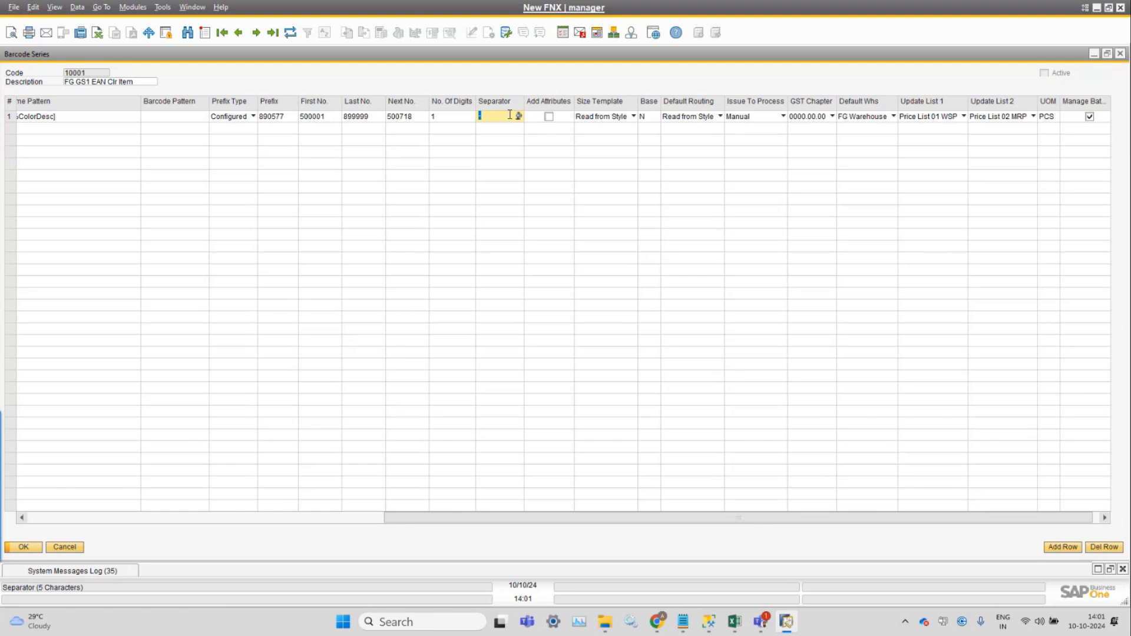
Compare the Item Name Pattern and Foreign Name Pattern of series 10001, and recheck its Separator.
{"action": "left_click_drag", "start_coordinate": [452, 518], "coordinate": [206, 507]}
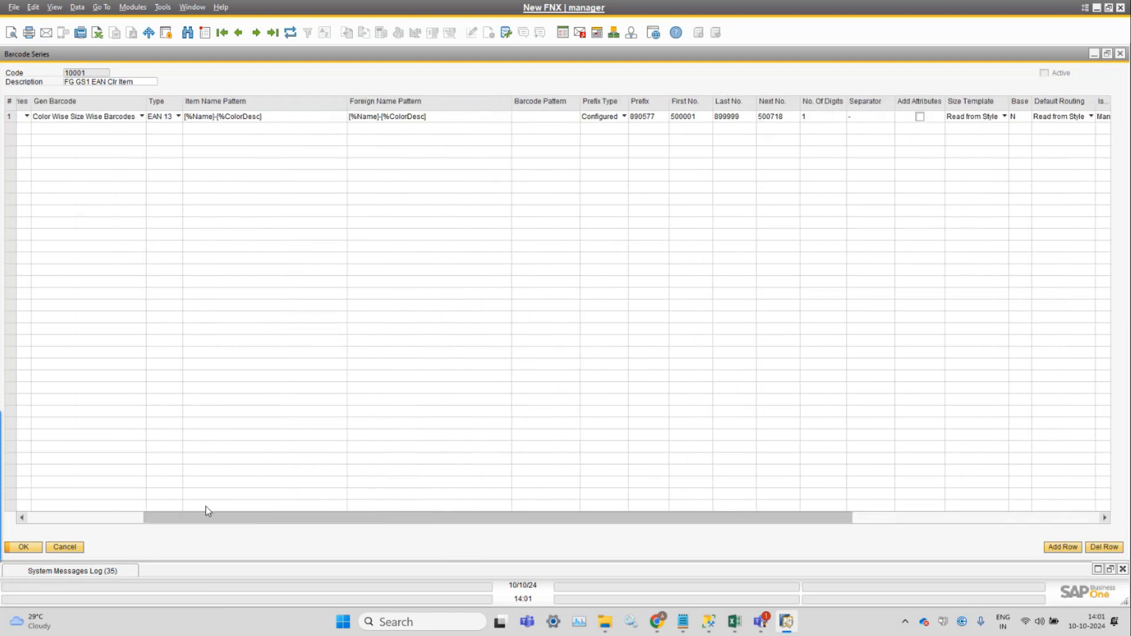
{"action": "left_click", "coordinate": [273, 122]}
{"action": "left_click", "coordinate": [463, 119]}
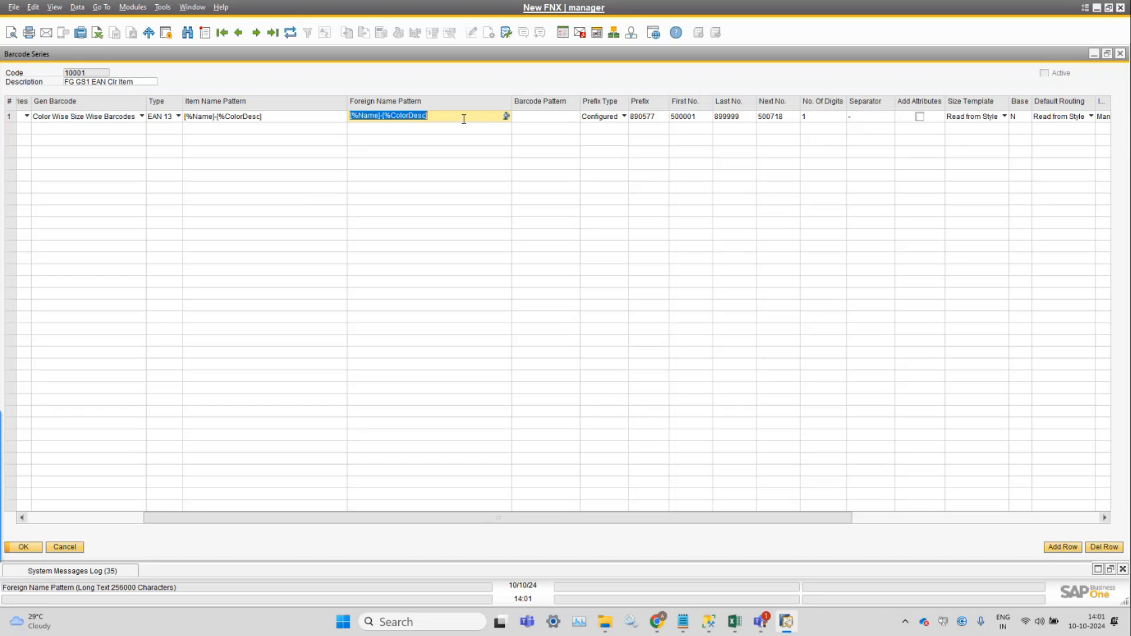
{"action": "left_click", "coordinate": [312, 119]}
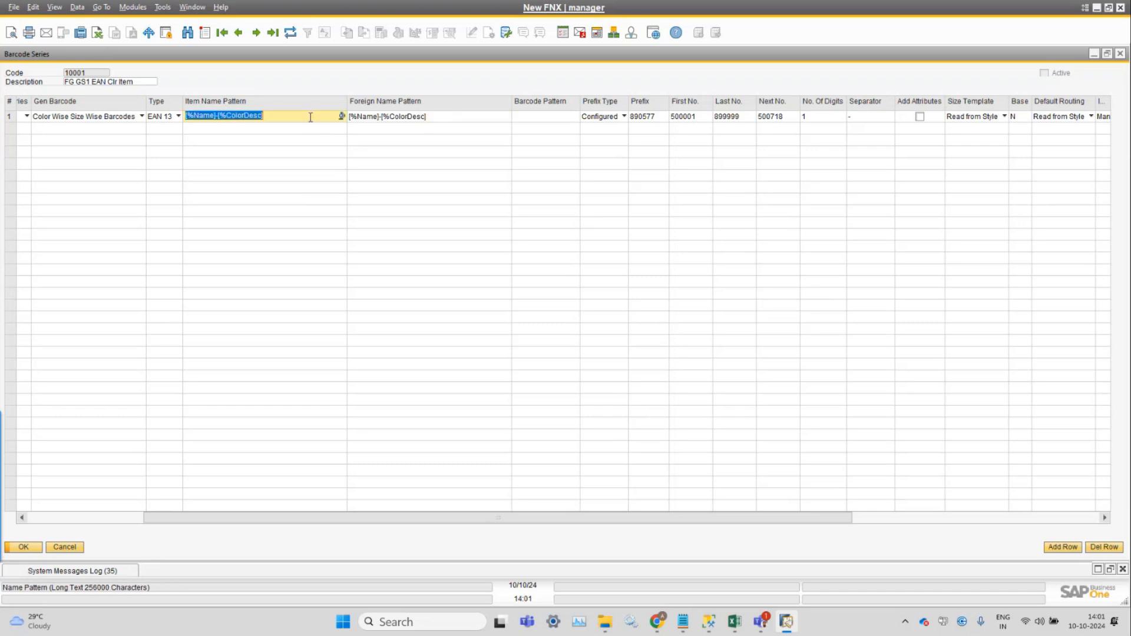
{"action": "left_click", "coordinate": [436, 117]}
{"action": "left_click_drag", "start_coordinate": [477, 518], "coordinate": [507, 518]}
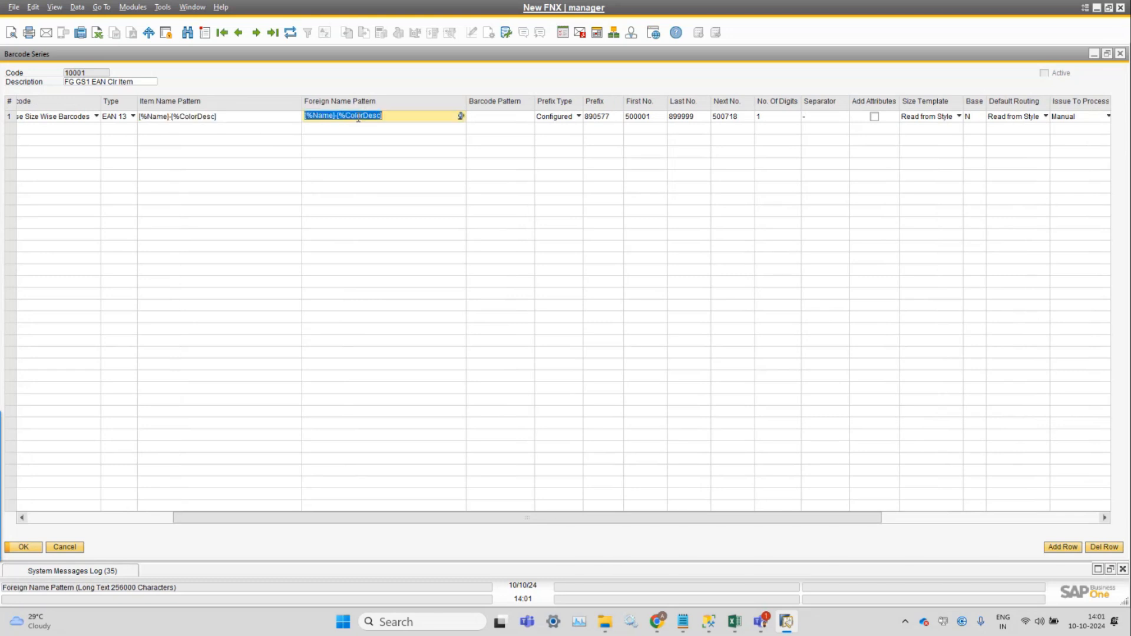
{"action": "left_click", "coordinate": [831, 117]}
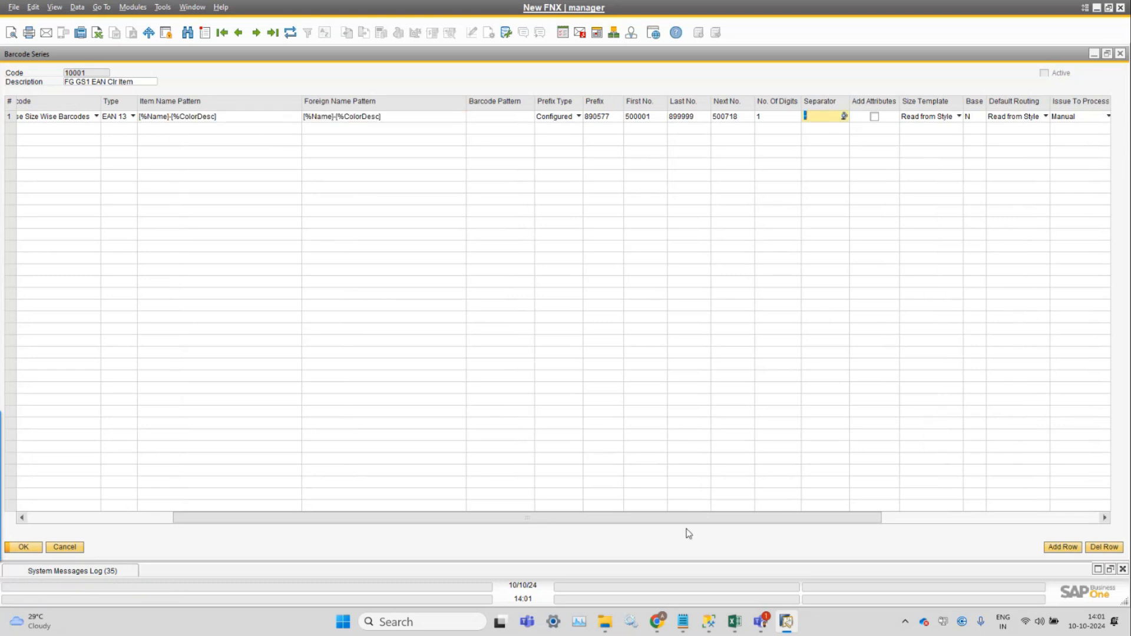
Examine the Size Template options available for row 1 of series 10001, leaving Read from Style selected.
{"action": "left_click_drag", "start_coordinate": [687, 523], "coordinate": [922, 530]}
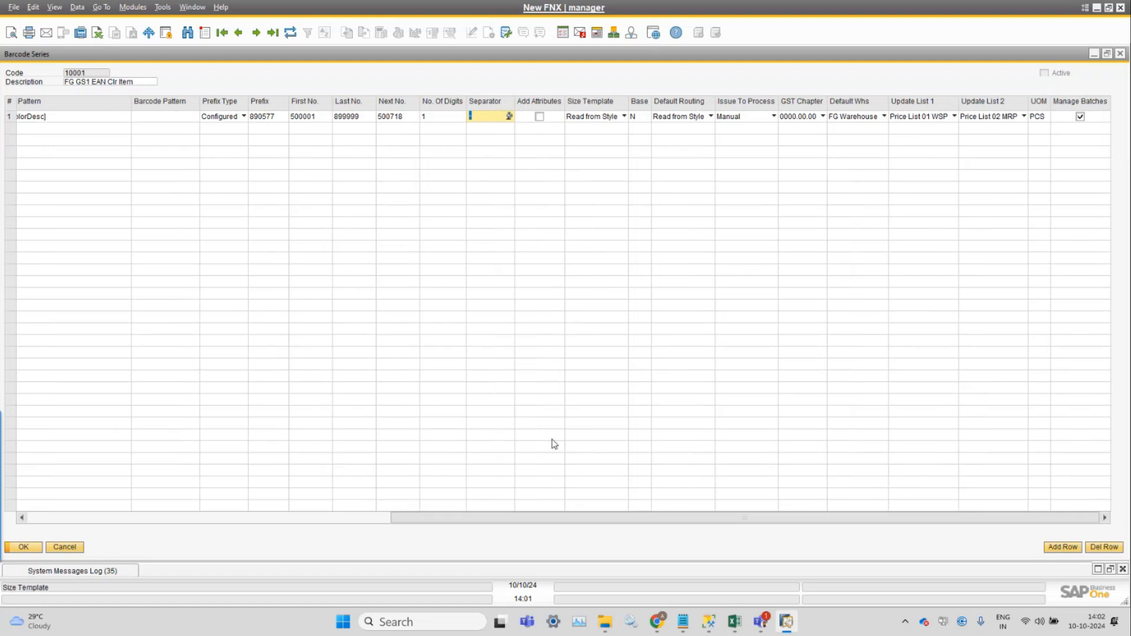
{"action": "left_click", "coordinate": [380, 518]}
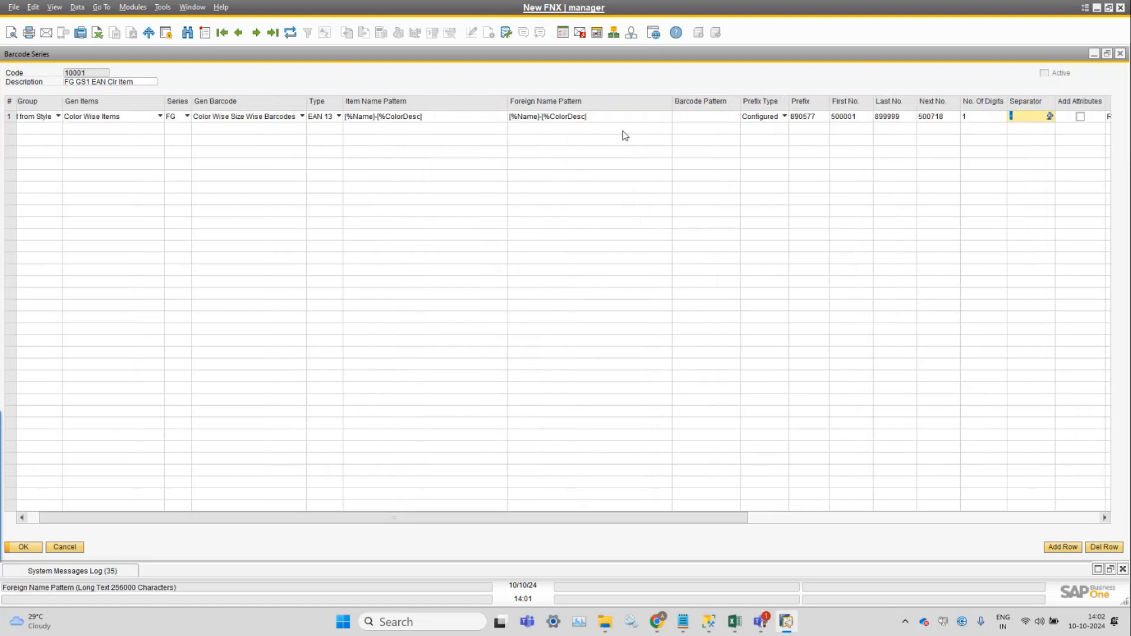
{"action": "left_click", "coordinate": [923, 521]}
{"action": "left_click", "coordinate": [923, 521]}
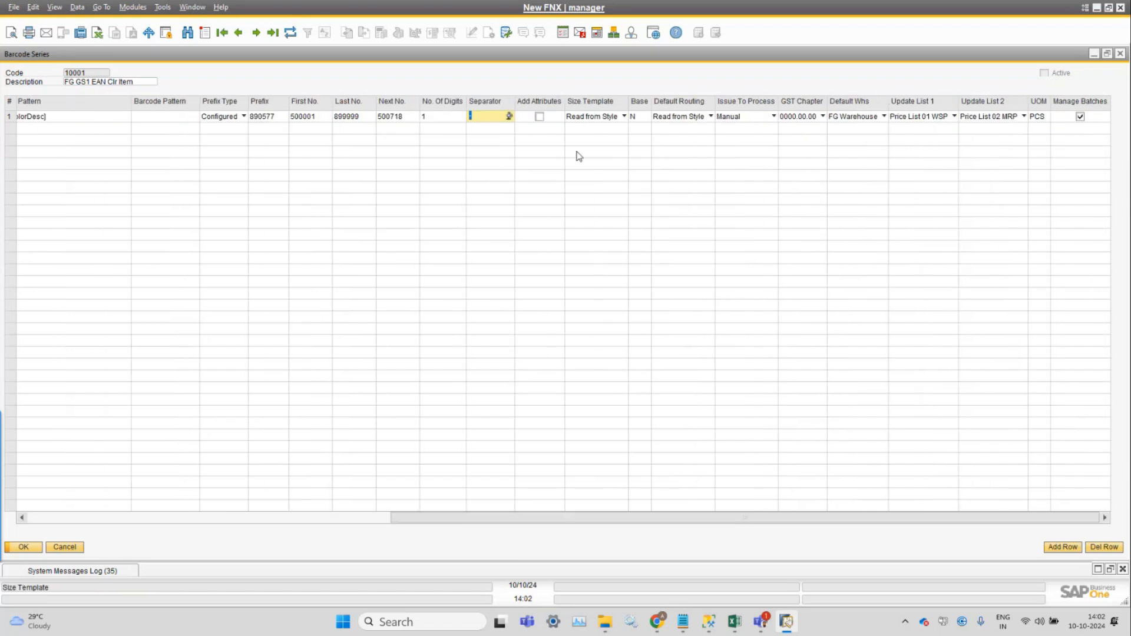
{"action": "left_click", "coordinate": [584, 120]}
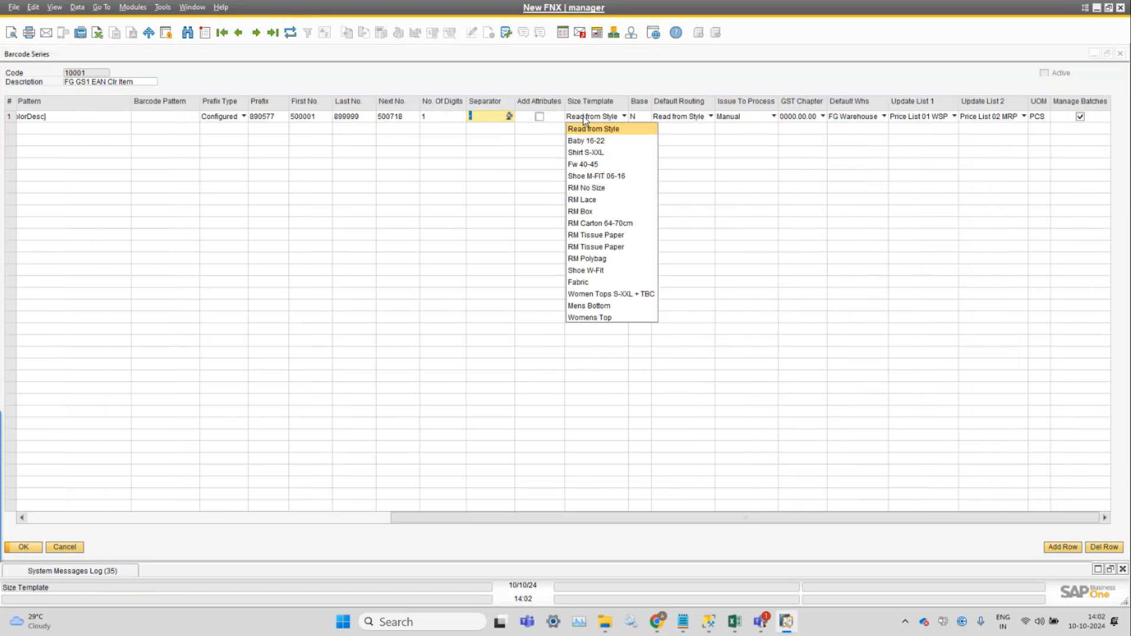
{"action": "left_click", "coordinate": [594, 73]}
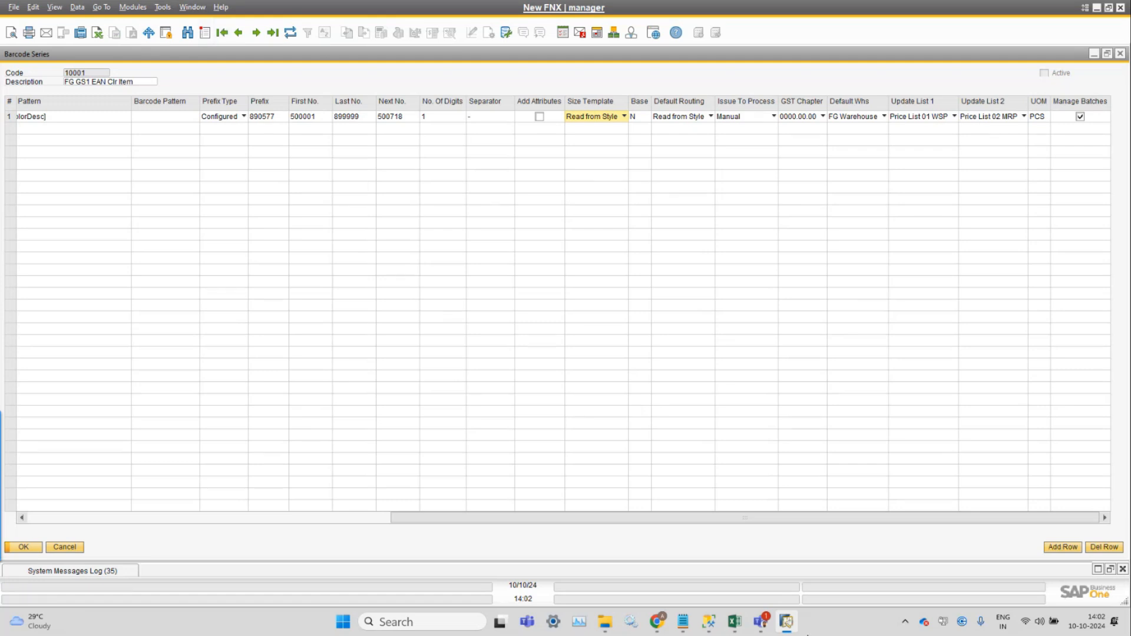
Open Item Master Data from Stock Management and examine its user-defined fields and the Size Template field.
{"action": "left_click", "coordinate": [132, 7]}
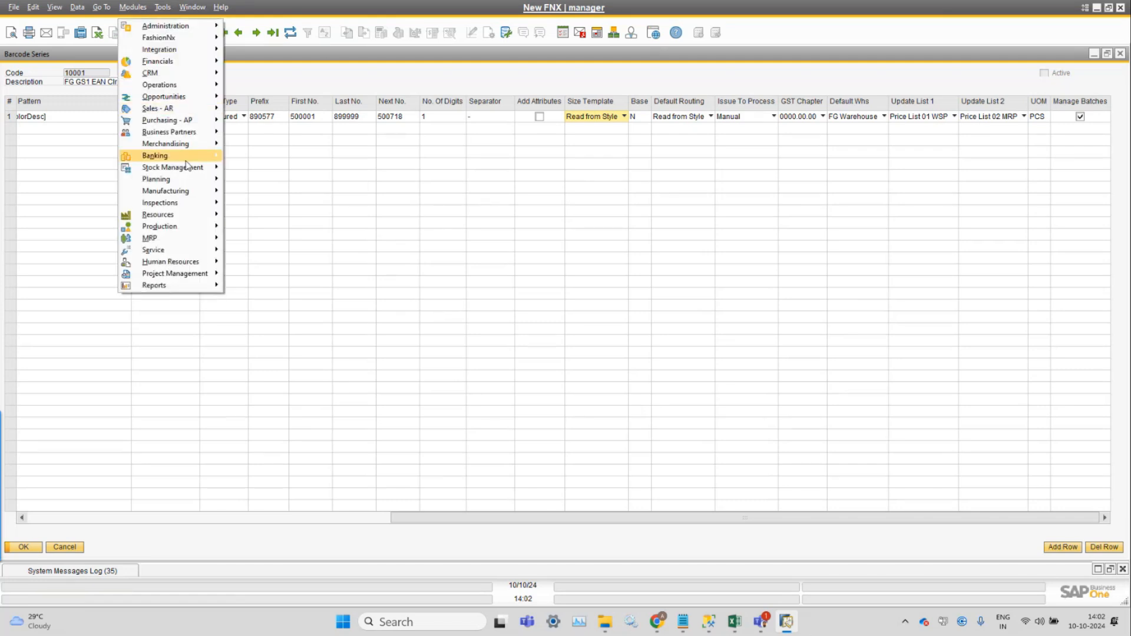
{"action": "mouse_move", "coordinate": [194, 168]}
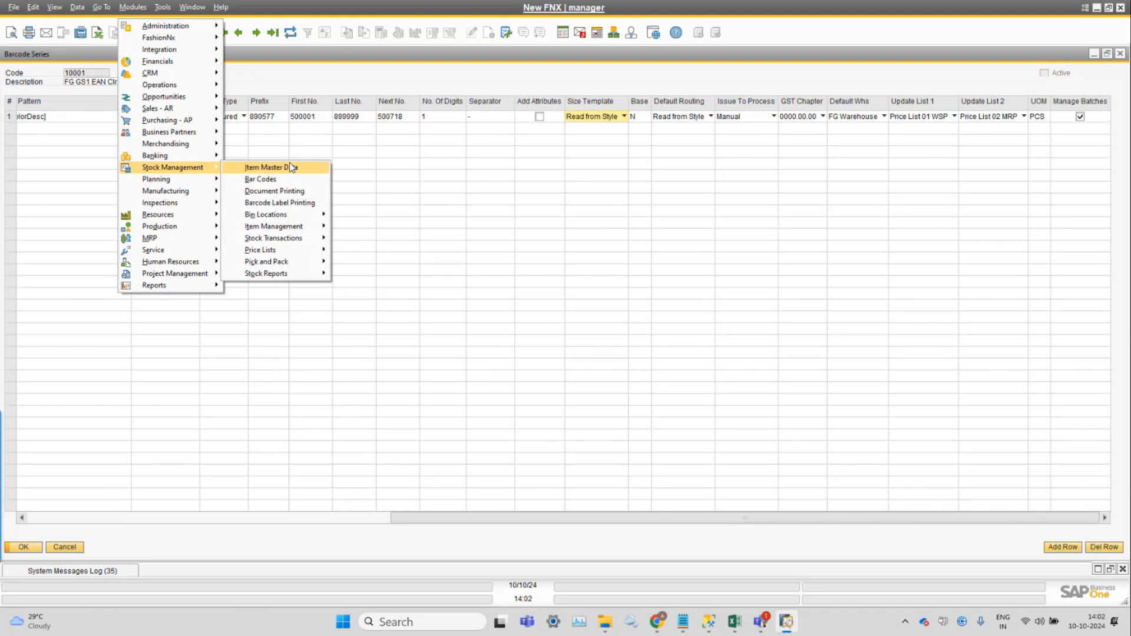
{"action": "left_click", "coordinate": [290, 166]}
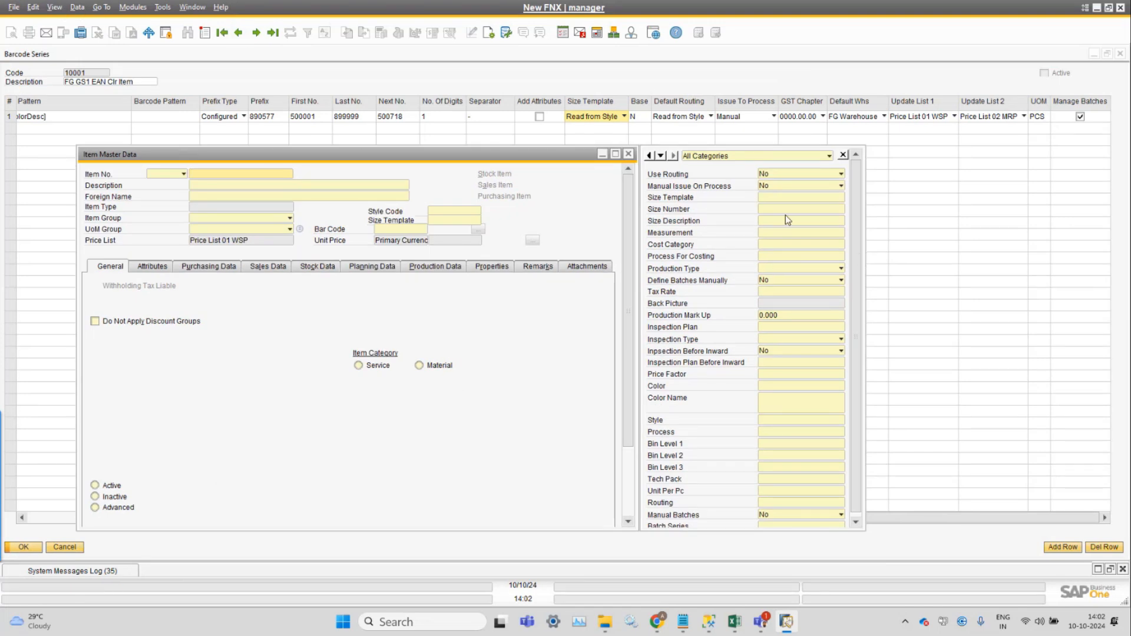
{"action": "scroll", "coordinate": [859, 263], "scroll_direction": "down", "scroll_amount": 1}
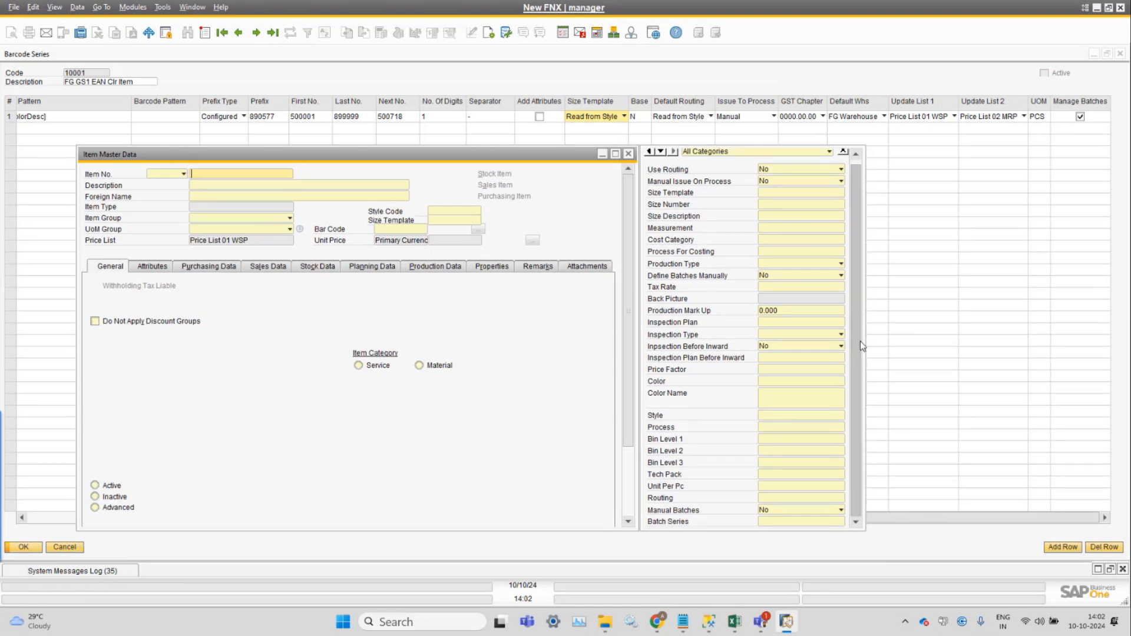
{"action": "scroll", "coordinate": [860, 278], "scroll_direction": "up", "scroll_amount": 1}
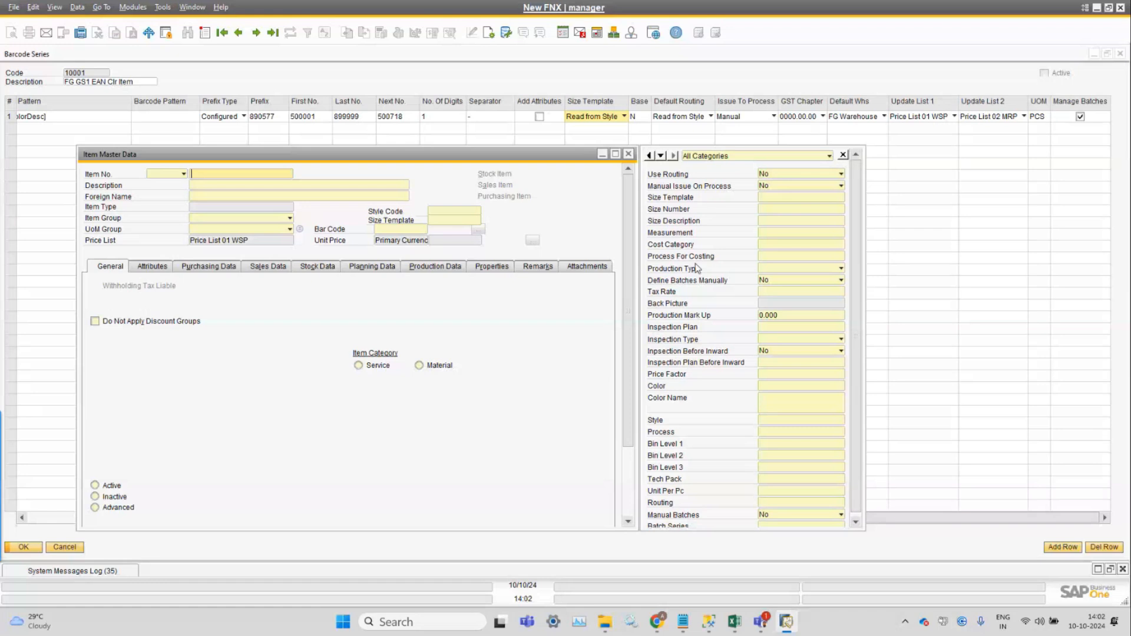
{"action": "left_click", "coordinate": [448, 221]}
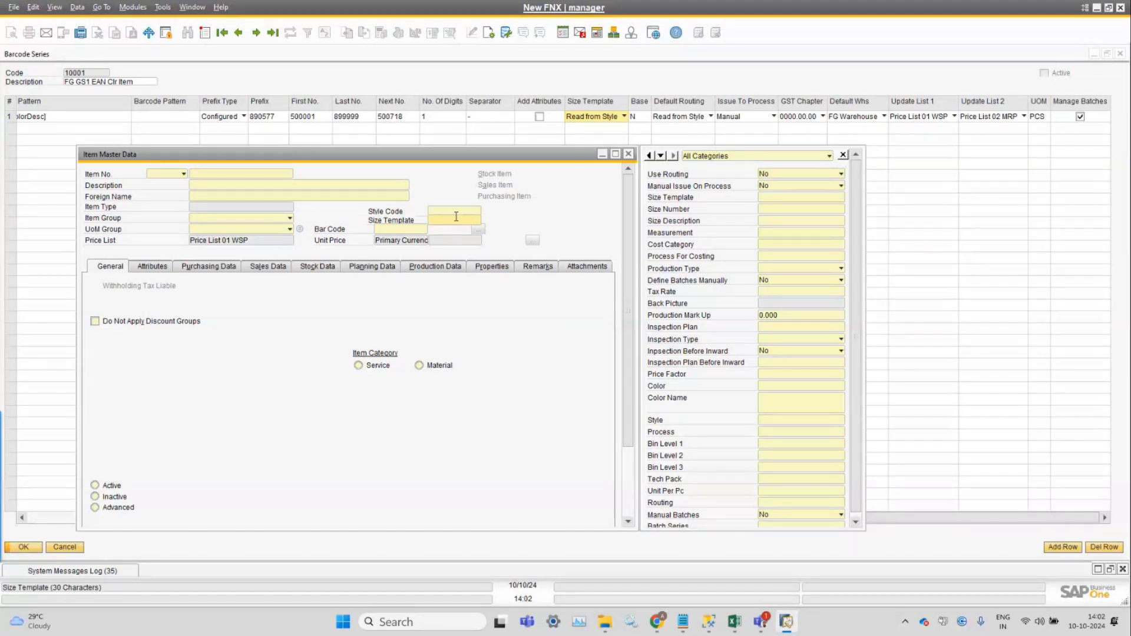
Search Item Master Data with the wildcard * to list all items.
{"action": "left_click", "coordinate": [238, 33]}
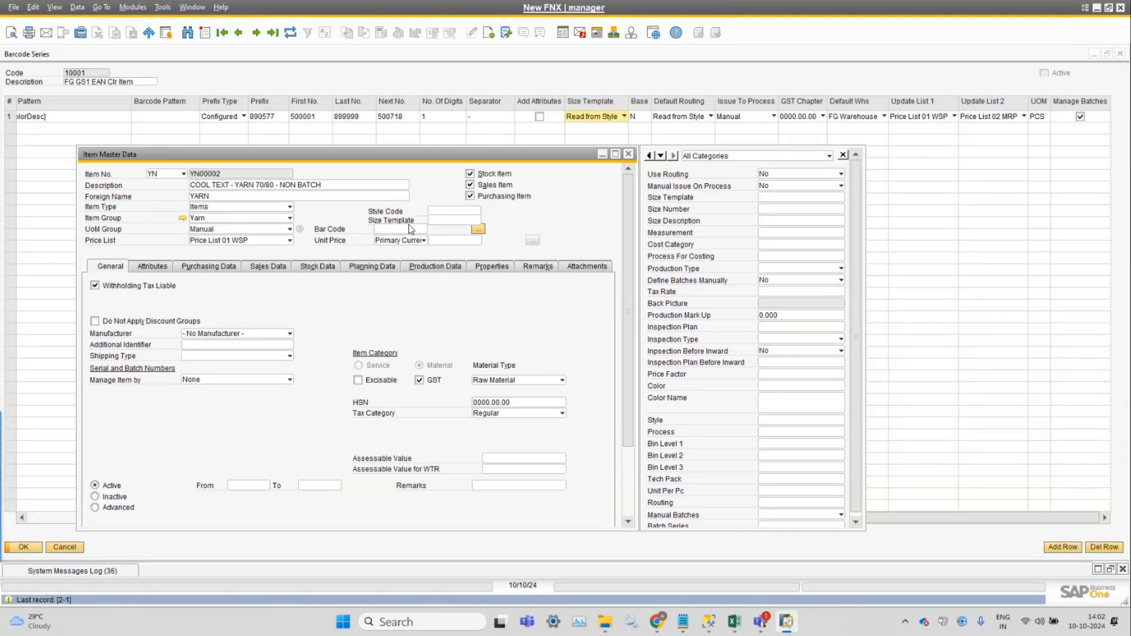
{"action": "key", "text": "ctrl+f"}
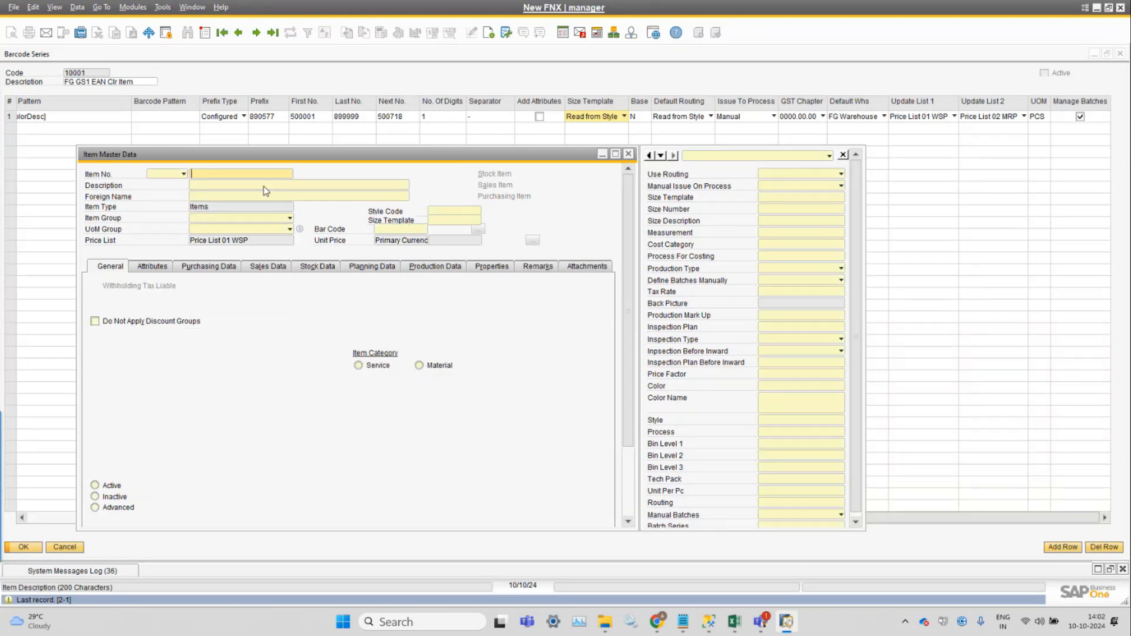
{"action": "type", "text": "*"}
{"action": "key", "text": "Return"}
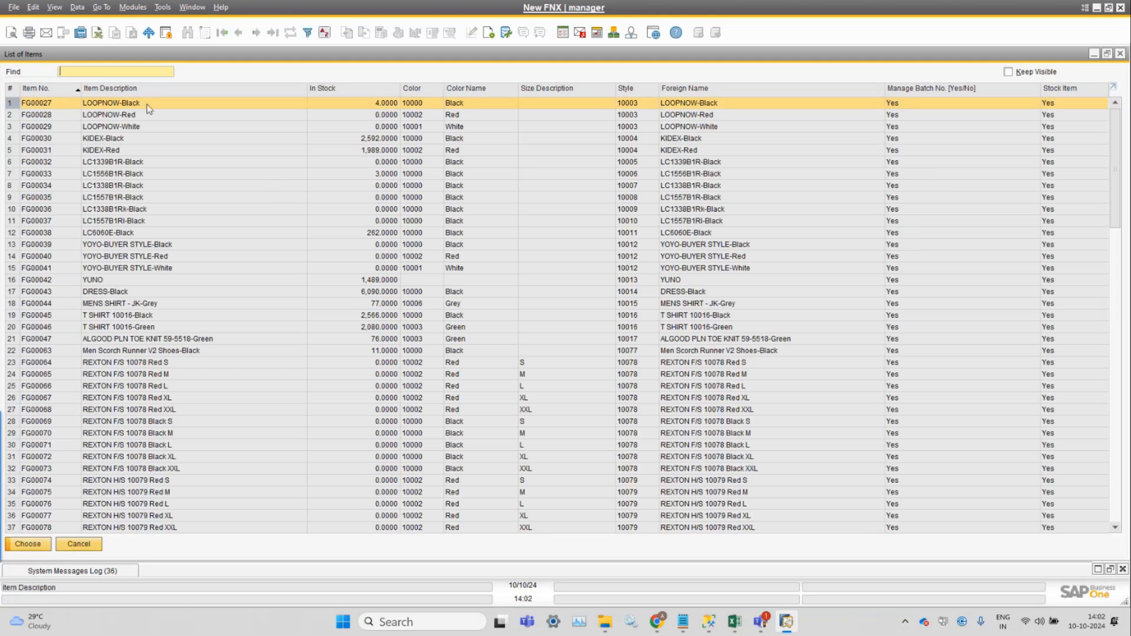
Open item FG00027 (LOOPNOW-Black) from the list and examine its Size Template, Style Code and user-defined fields.
{"action": "double_click", "coordinate": [147, 104]}
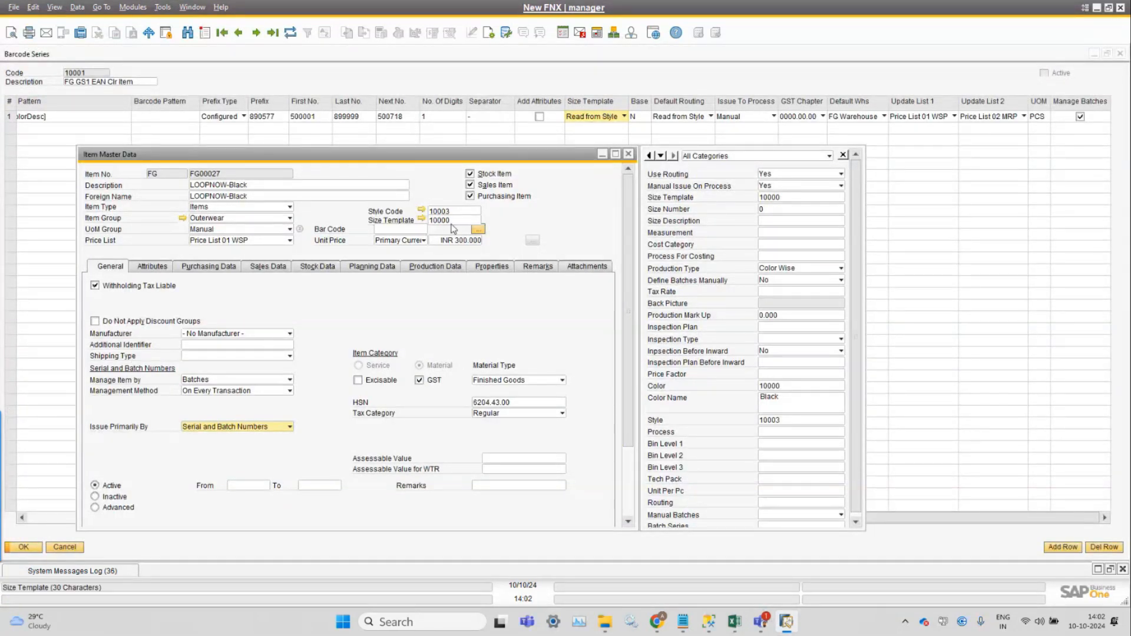
{"action": "double_click", "coordinate": [451, 222]}
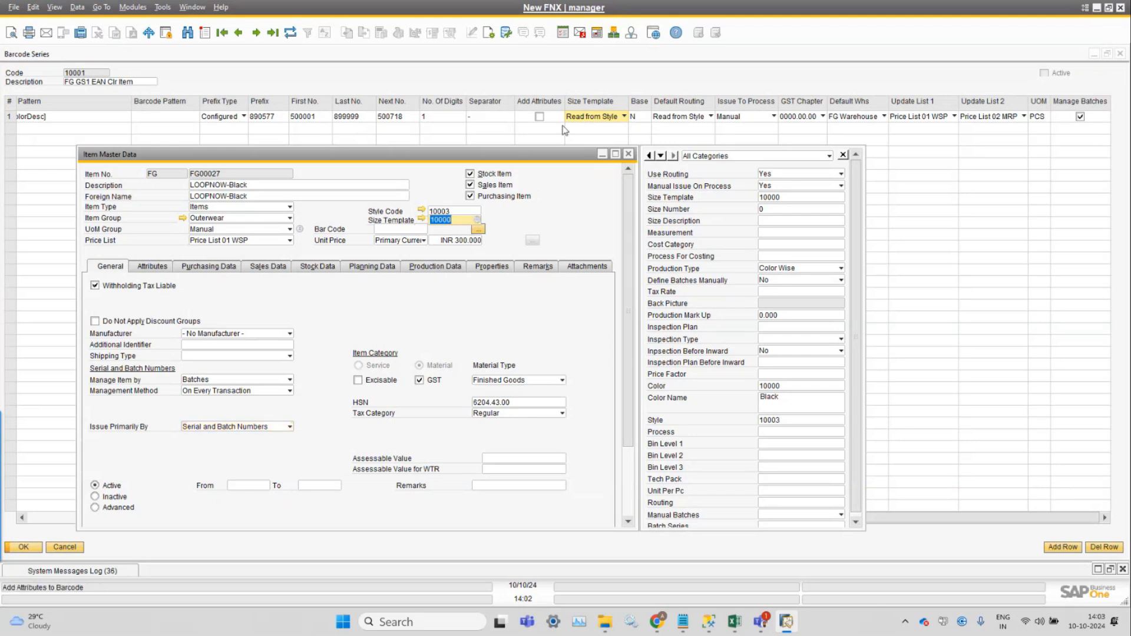
{"action": "left_click", "coordinate": [454, 211]}
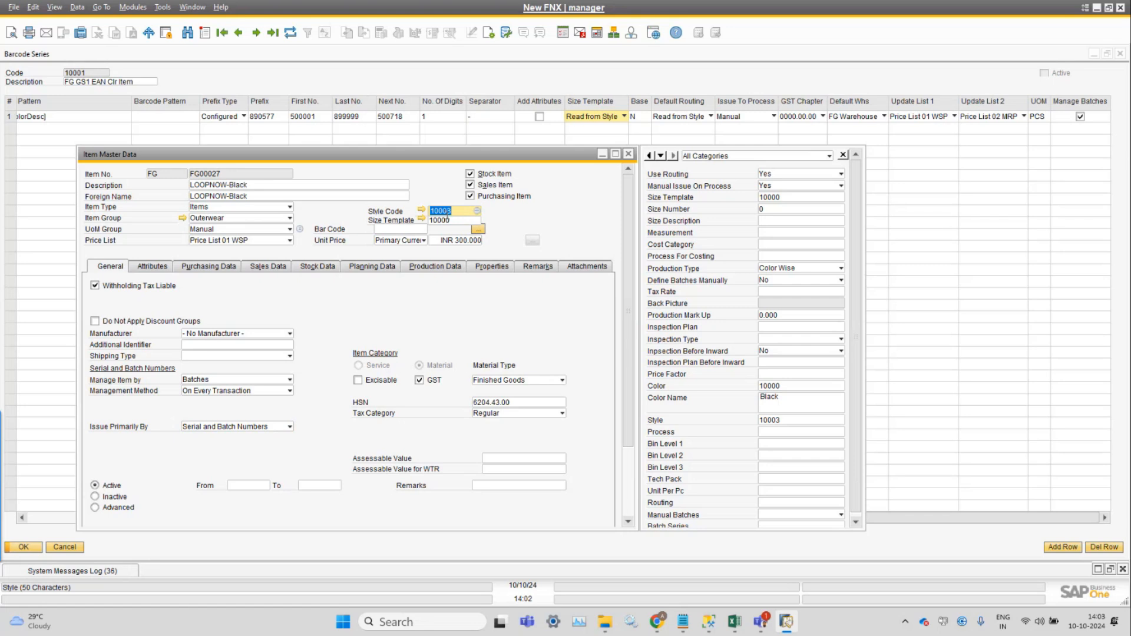
{"action": "scroll", "coordinate": [856, 239], "scroll_direction": "down", "scroll_amount": 1}
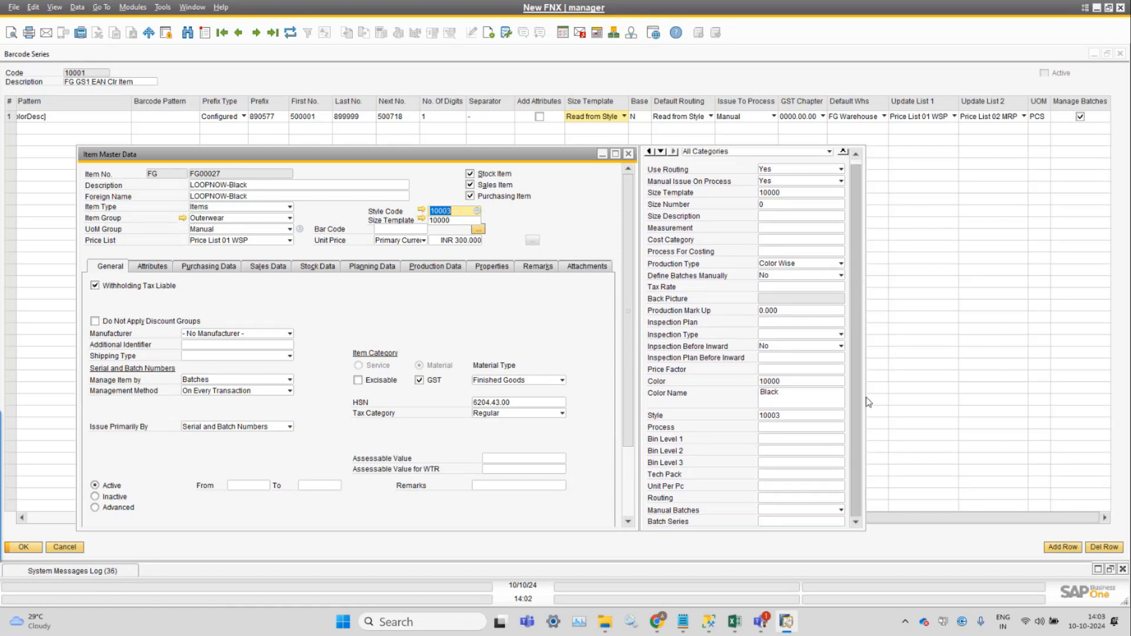
{"action": "scroll", "coordinate": [856, 232], "scroll_direction": "up", "scroll_amount": 1}
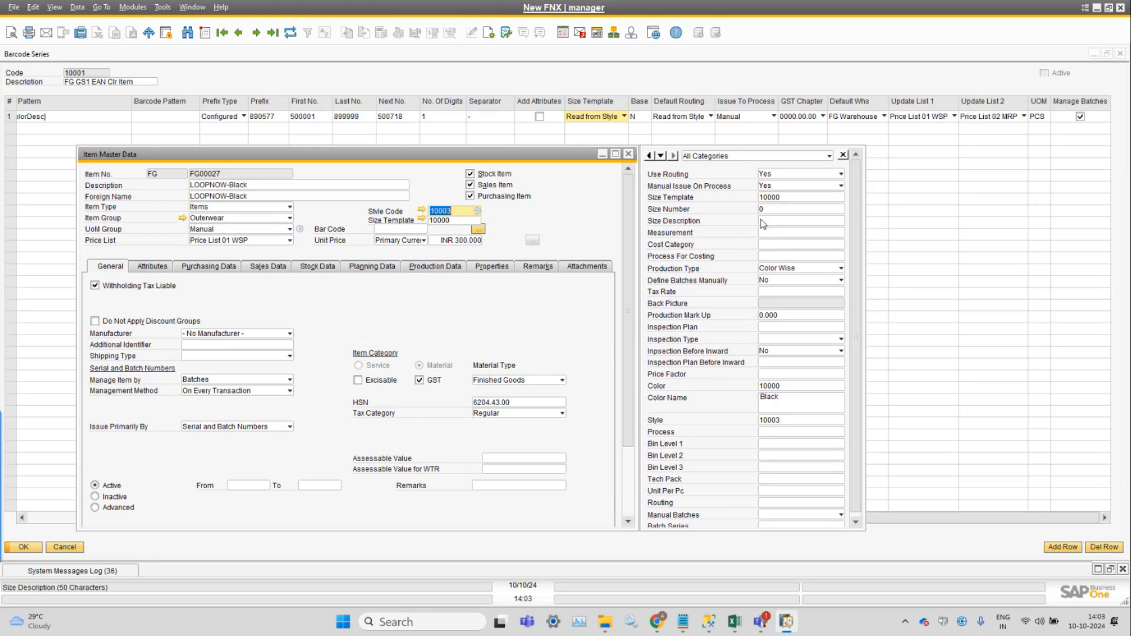
Reposition and enlarge the Item Master Data window to compare the item's Size Template with the series' Size Template setting.
{"action": "left_click_drag", "start_coordinate": [516, 155], "coordinate": [518, 101]}
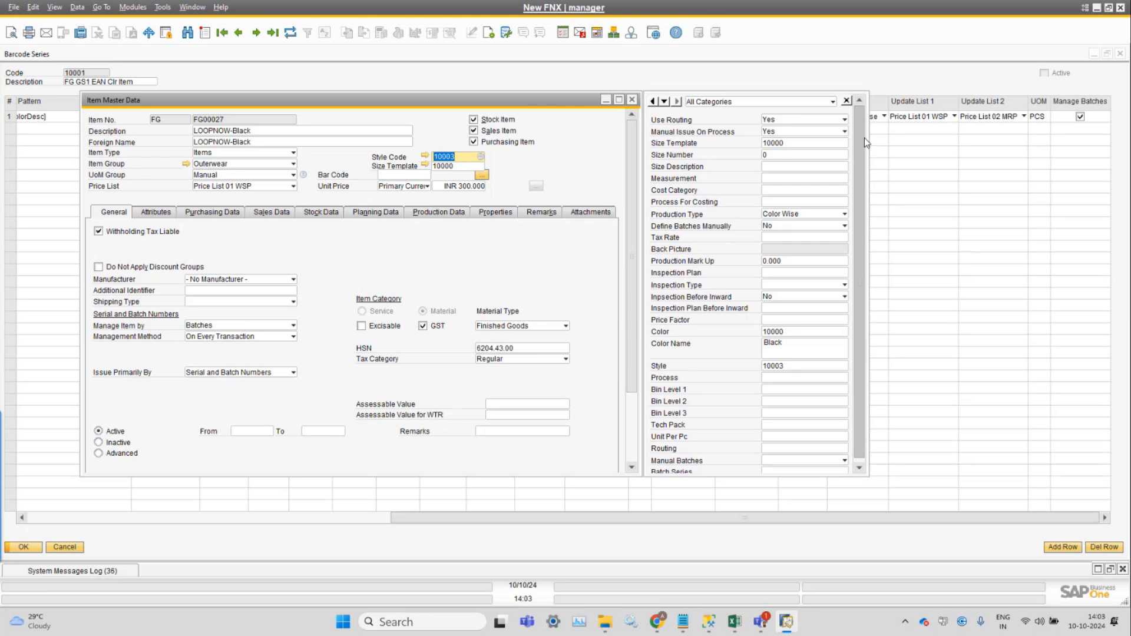
{"action": "left_click_drag", "start_coordinate": [715, 476], "coordinate": [726, 520]}
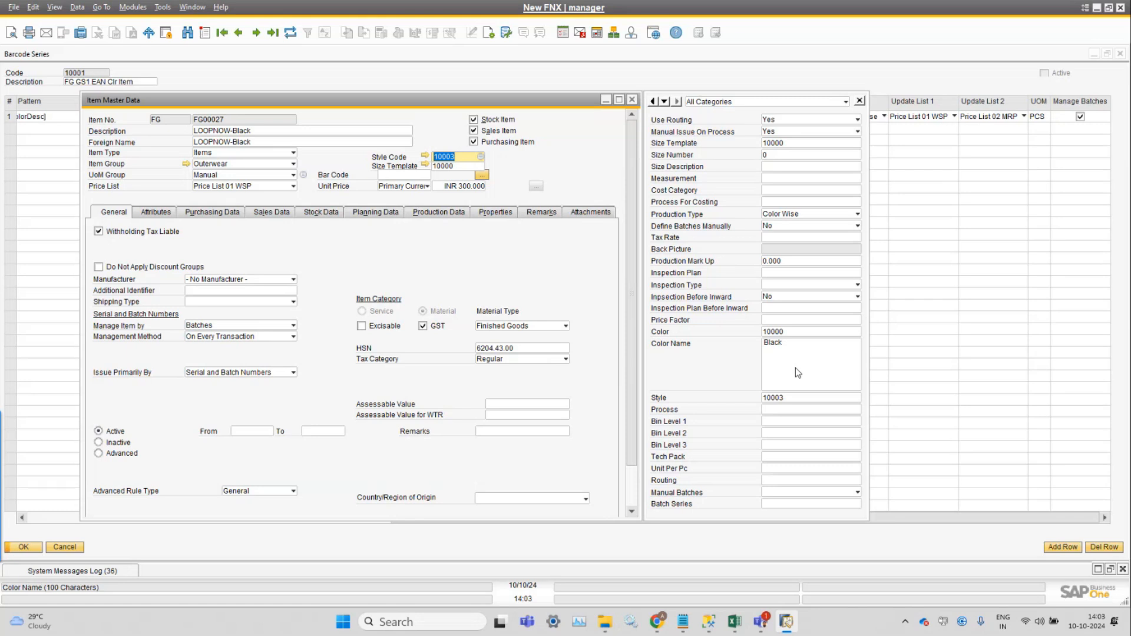
{"action": "left_click_drag", "start_coordinate": [511, 102], "coordinate": [521, 166]}
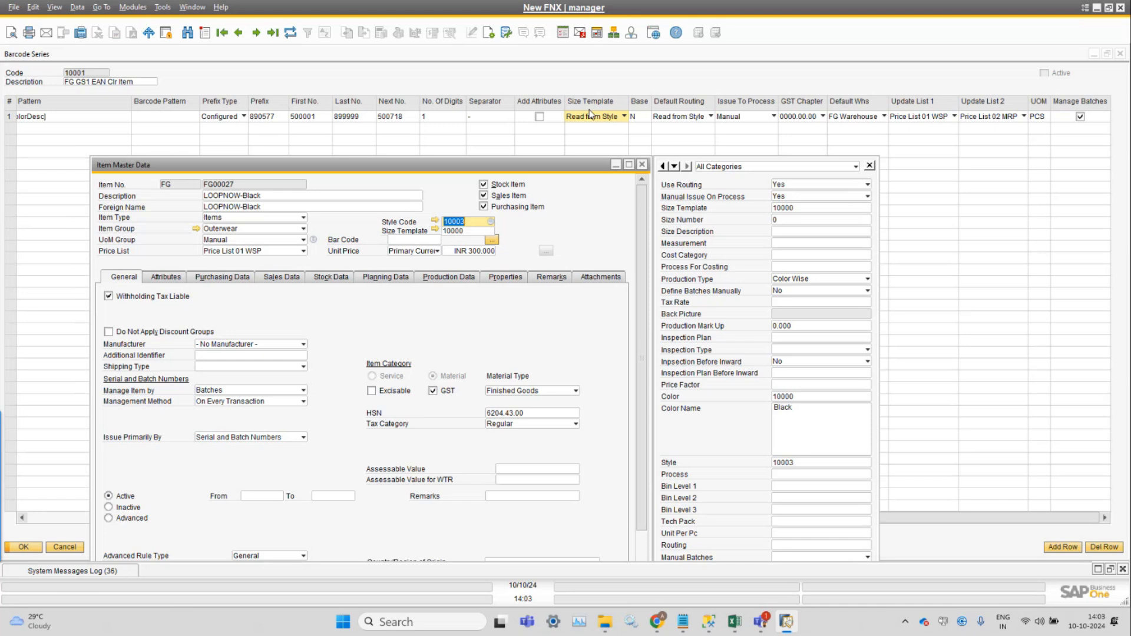
{"action": "left_click", "coordinate": [477, 235]}
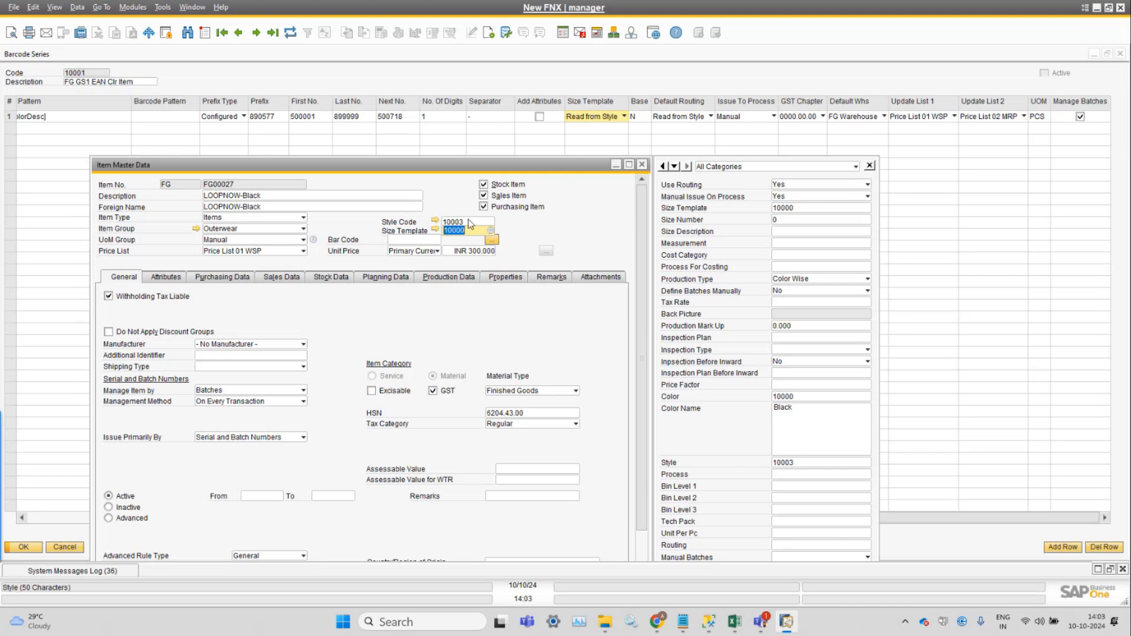
Return to barcode series 10001 and examine row 1's Base value and Default Routing options, leaving Read from Style selected.
{"action": "left_click", "coordinate": [690, 81]}
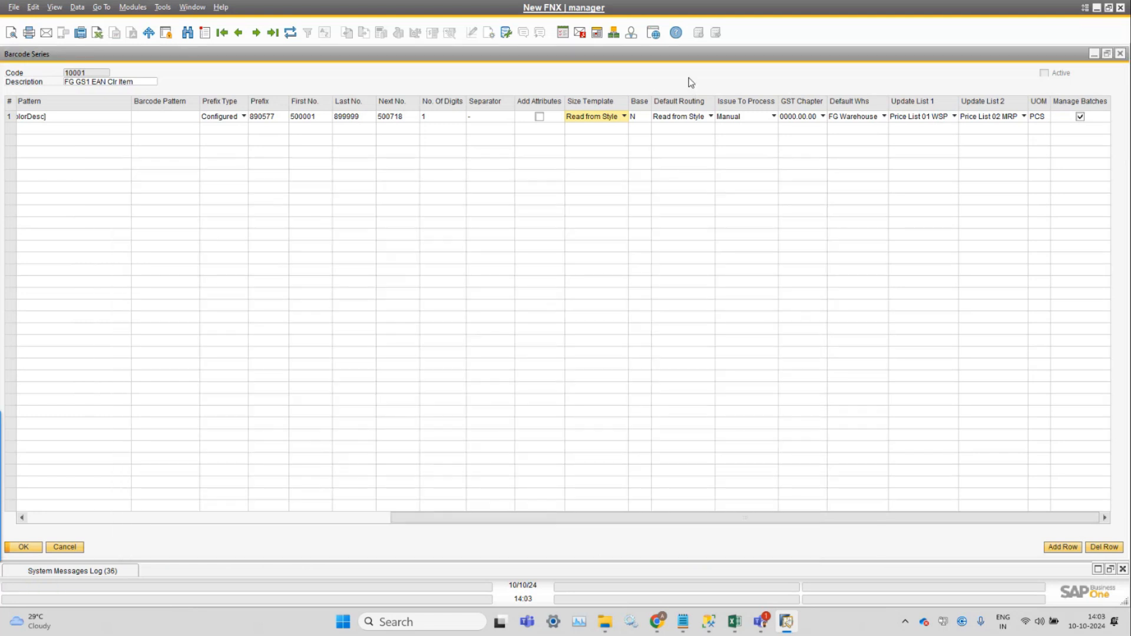
{"action": "left_click", "coordinate": [643, 116]}
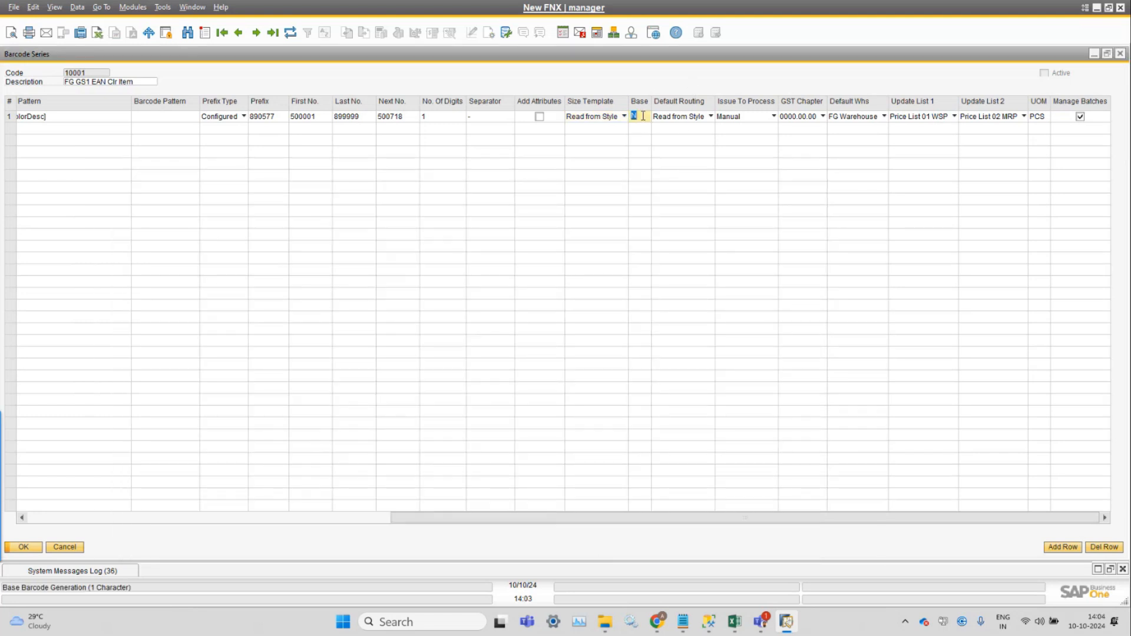
{"action": "left_click", "coordinate": [685, 121]}
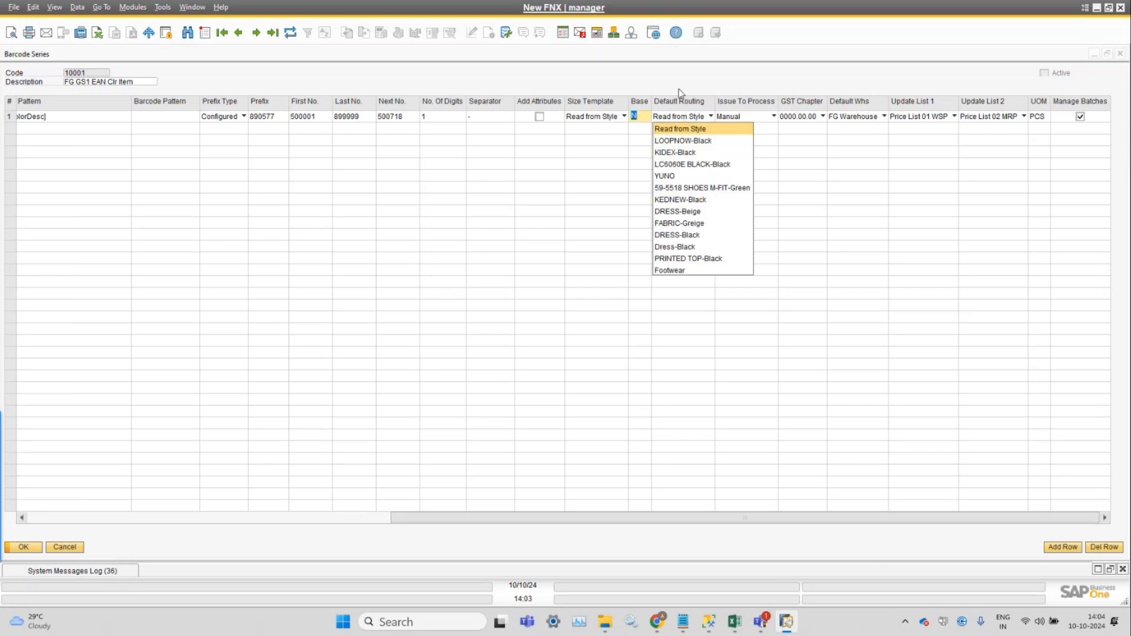
{"action": "left_click", "coordinate": [681, 91]}
{"action": "left_click", "coordinate": [684, 122]}
{"action": "left_click", "coordinate": [698, 77]}
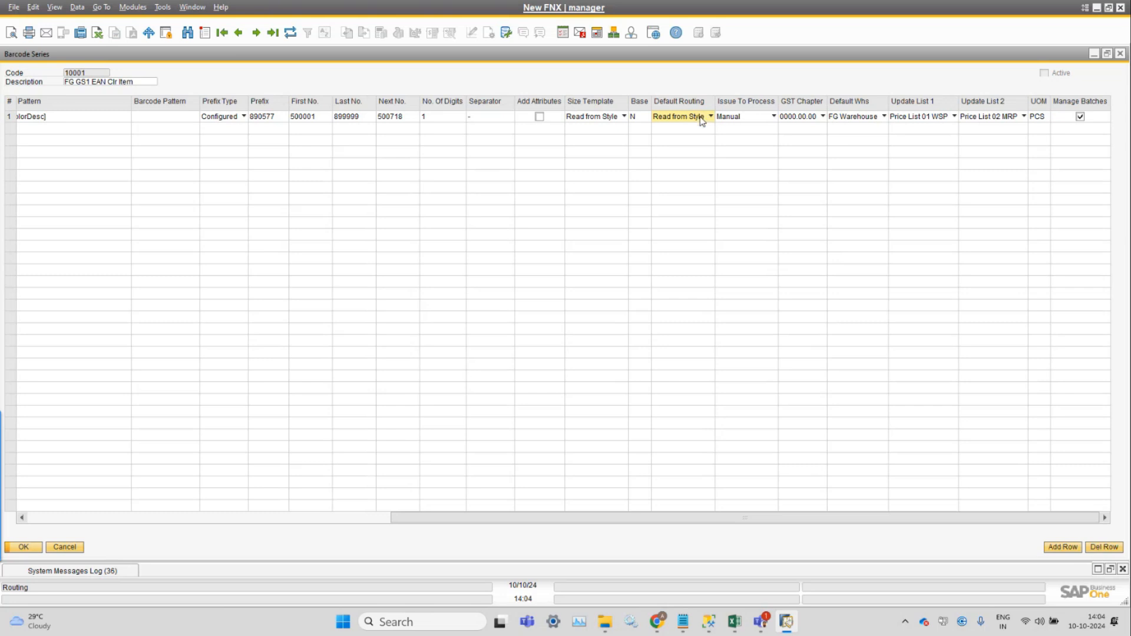
Examine the Issue To Process options for row 1 alongside the series description, leaving Manual selected.
{"action": "left_click", "coordinate": [766, 118]}
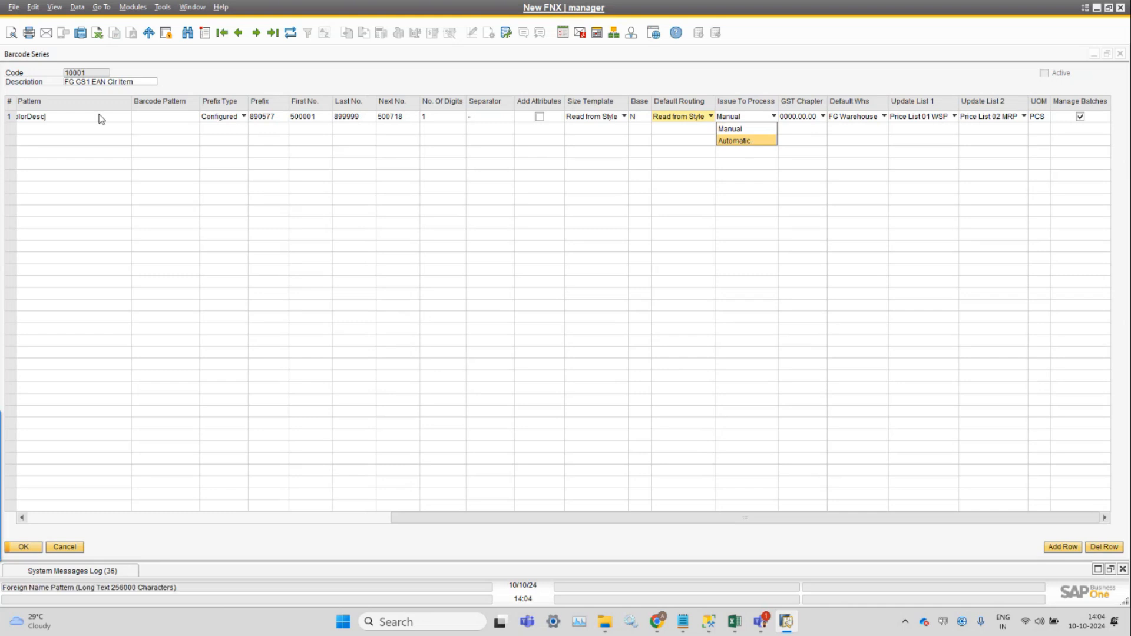
{"action": "left_click", "coordinate": [132, 84]}
{"action": "left_click", "coordinate": [135, 83]}
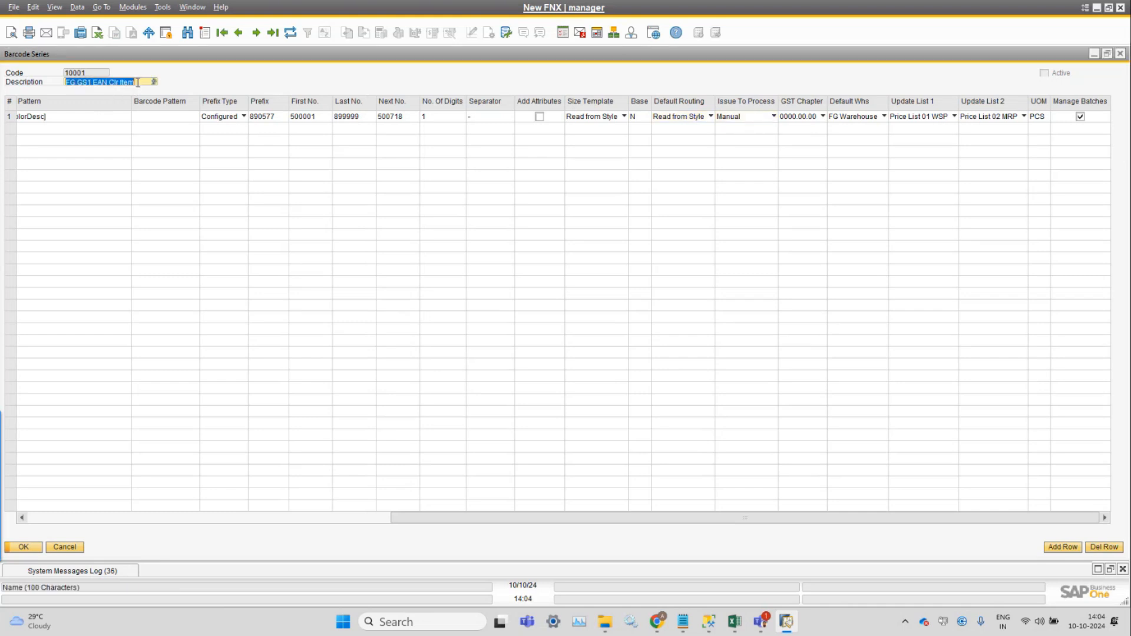
{"action": "left_click", "coordinate": [722, 119]}
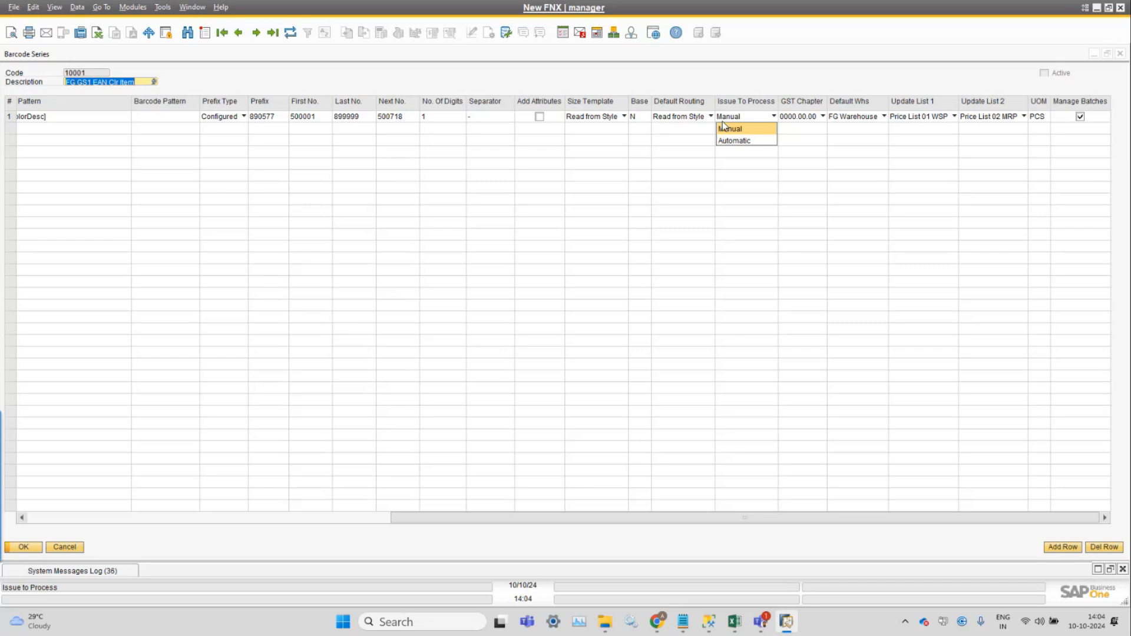
{"action": "left_click", "coordinate": [744, 98]}
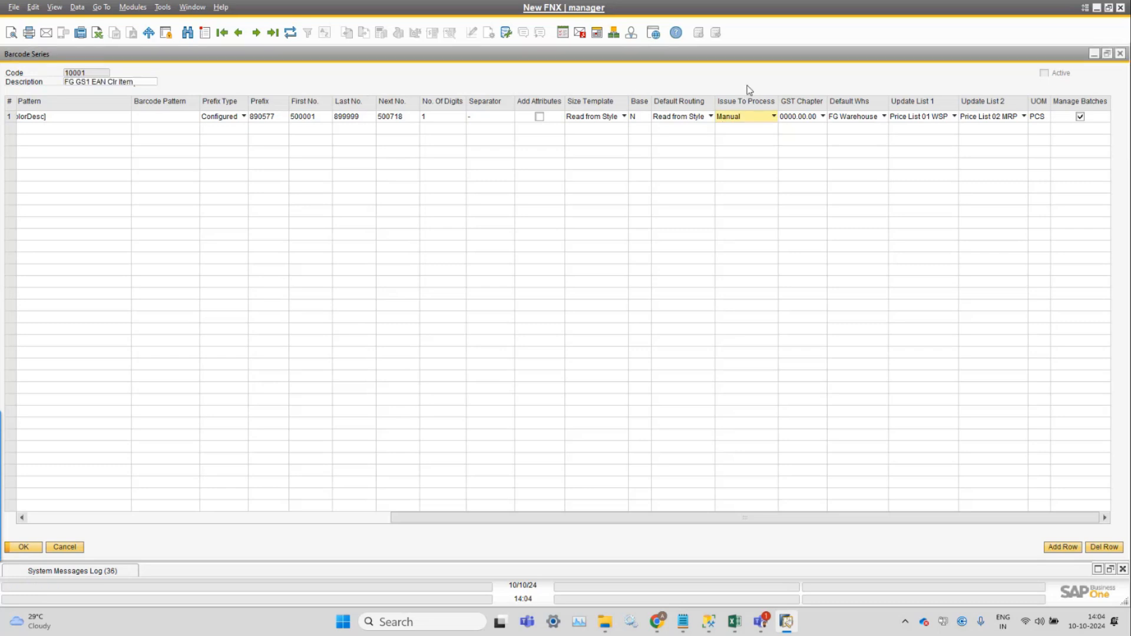
{"action": "left_click", "coordinate": [747, 116]}
{"action": "left_click", "coordinate": [677, 85]}
Switch to the Settings window and examine the production option Default Method for Issue to Process, leaving Manual selected.
{"action": "left_click", "coordinate": [133, 7]}
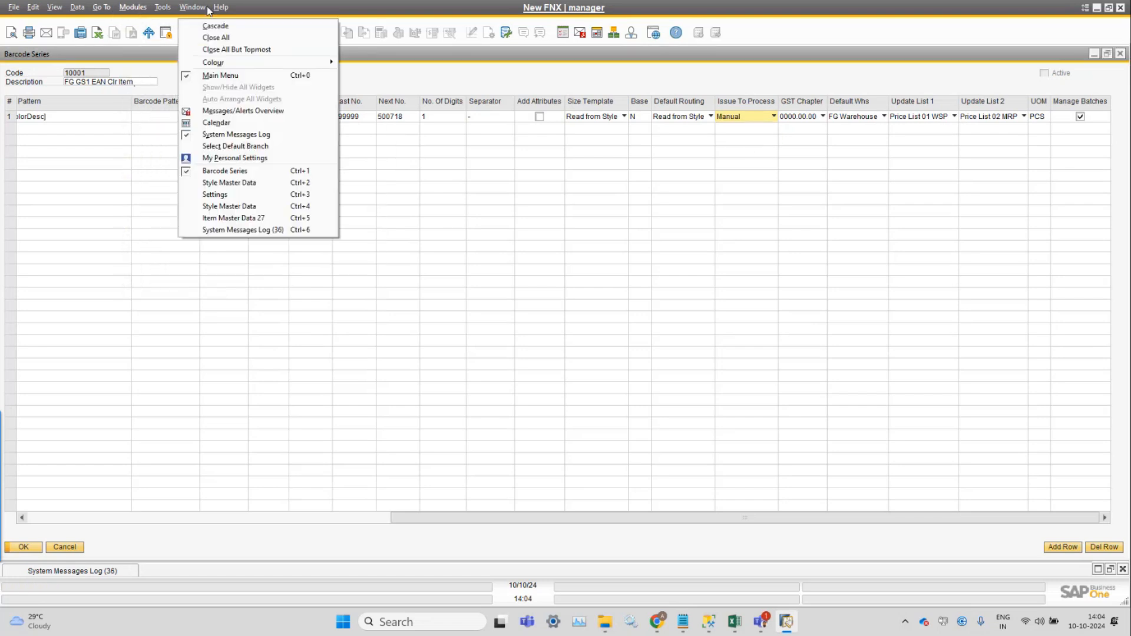
{"action": "left_click", "coordinate": [228, 196]}
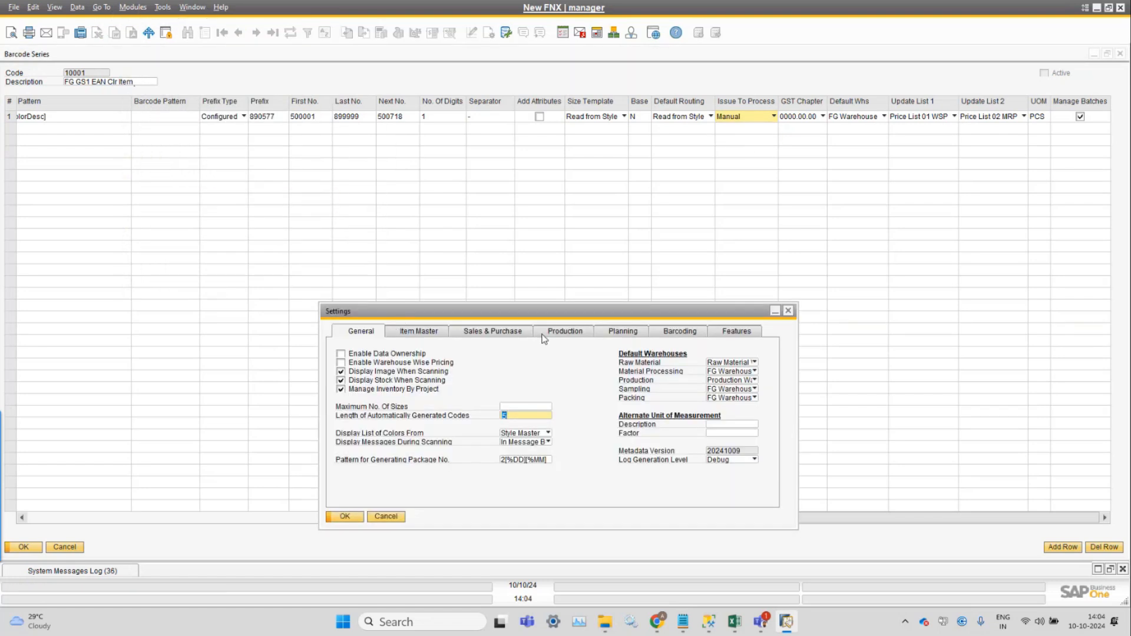
{"action": "left_click", "coordinate": [511, 336]}
{"action": "left_click", "coordinate": [582, 334]}
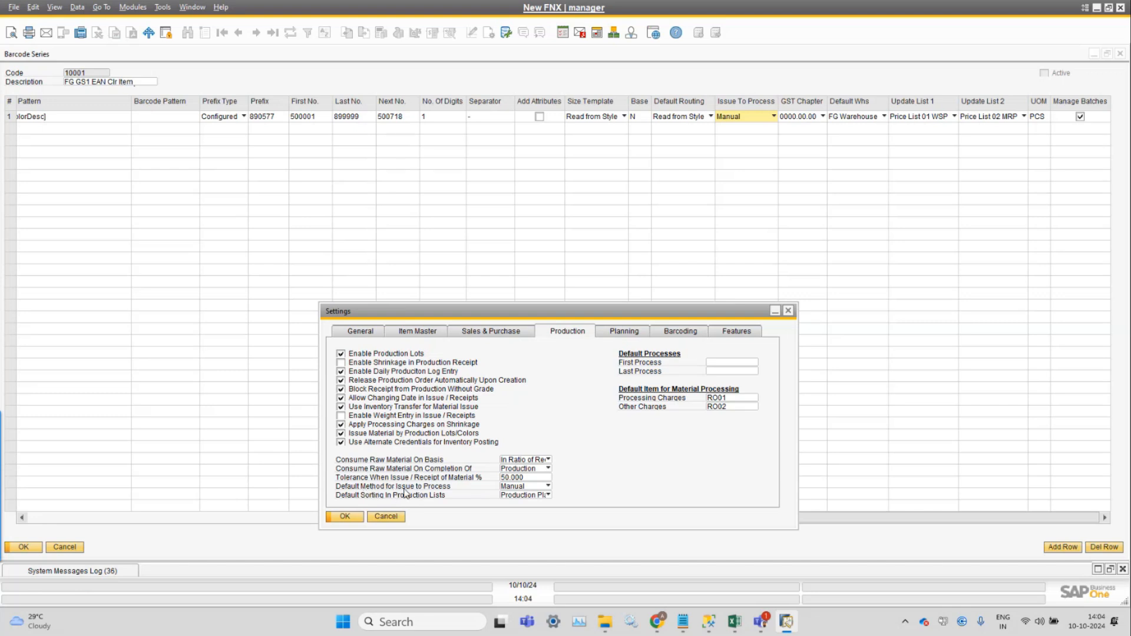
{"action": "left_click", "coordinate": [547, 486]}
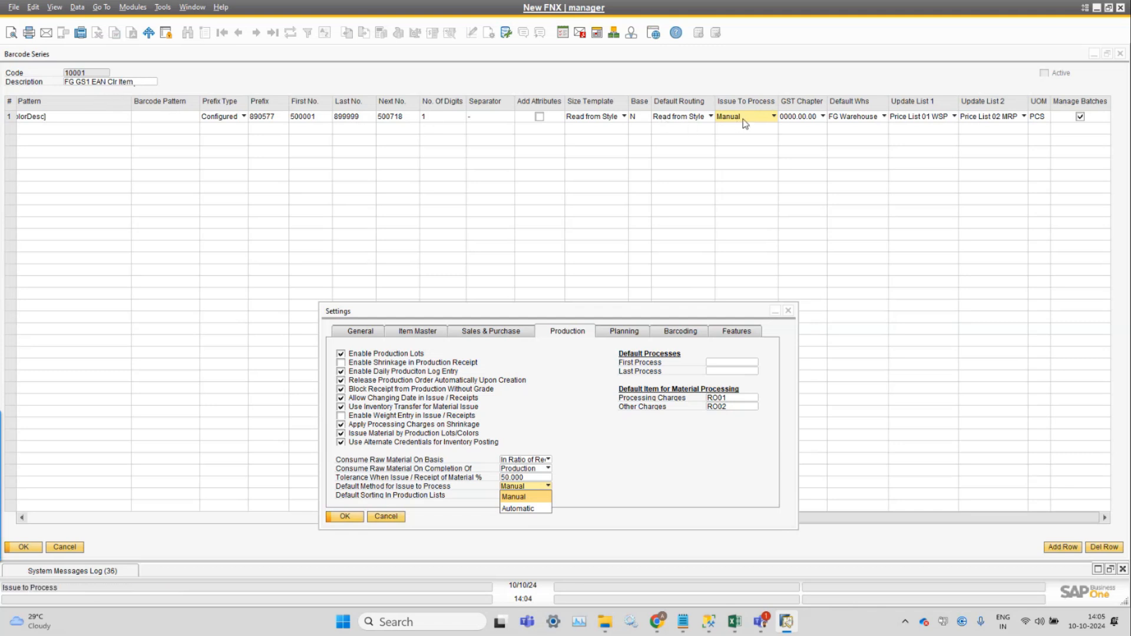
{"action": "left_click", "coordinate": [901, 86]}
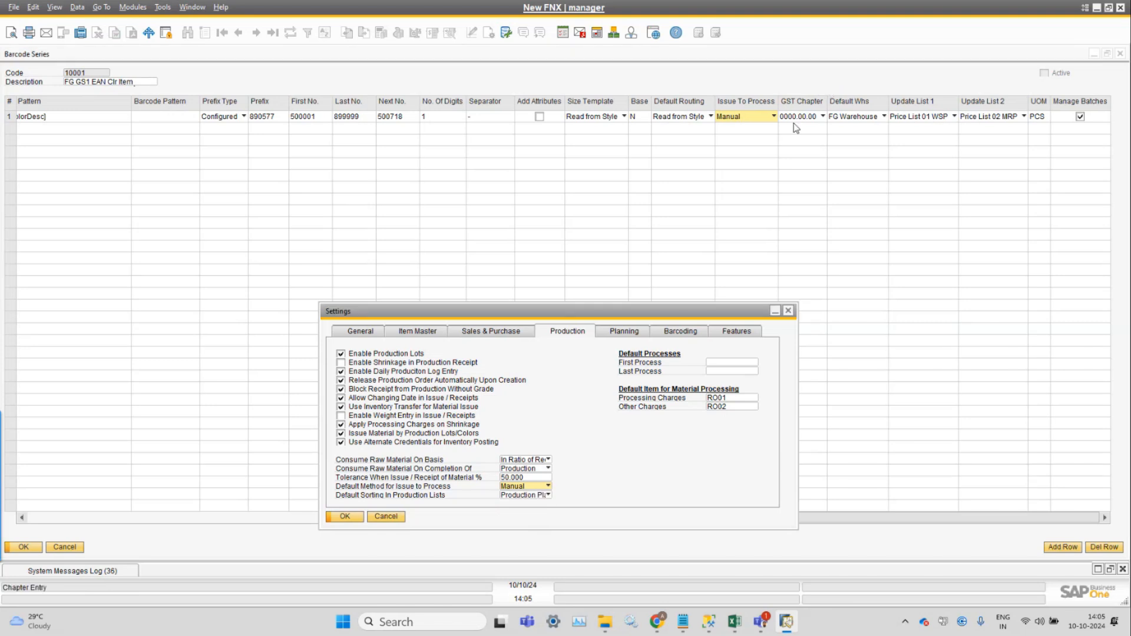
Examine the GST Chapter options for row 1 of series 10001, leaving 0000.00.00 selected.
{"action": "left_click", "coordinate": [796, 120]}
{"action": "left_click", "coordinate": [799, 123]}
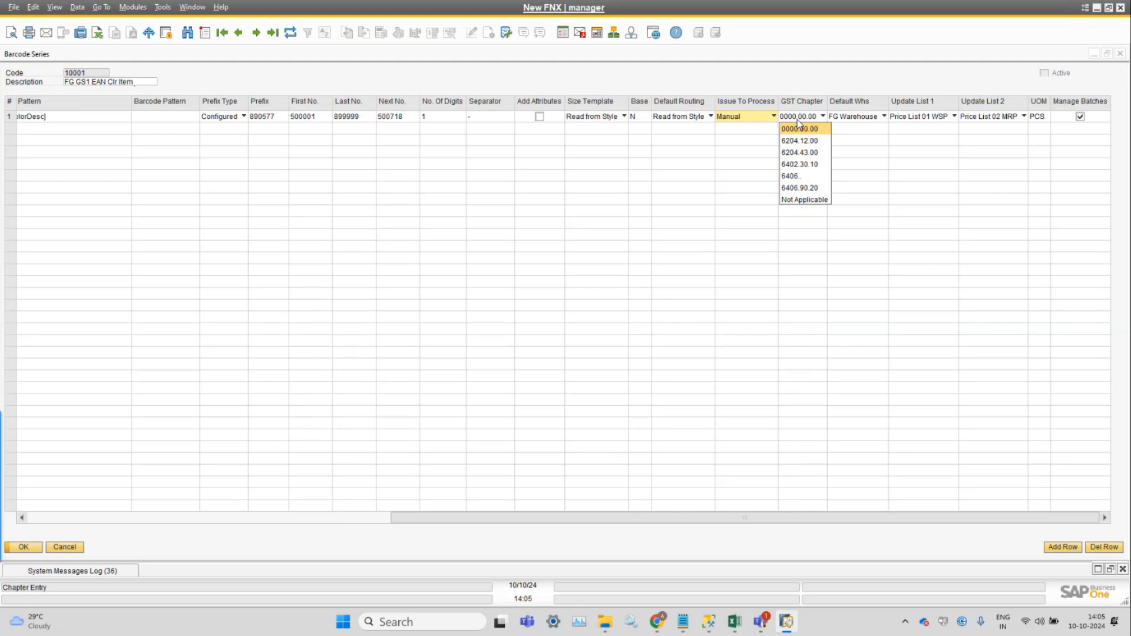
{"action": "left_click", "coordinate": [805, 83]}
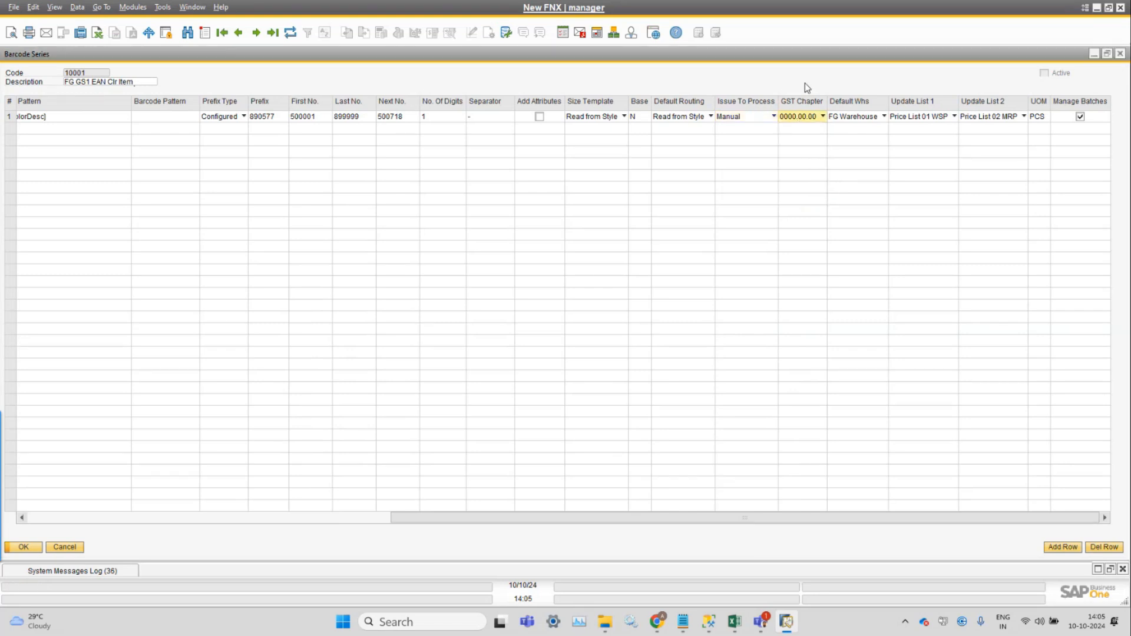
{"action": "left_click", "coordinate": [845, 118]}
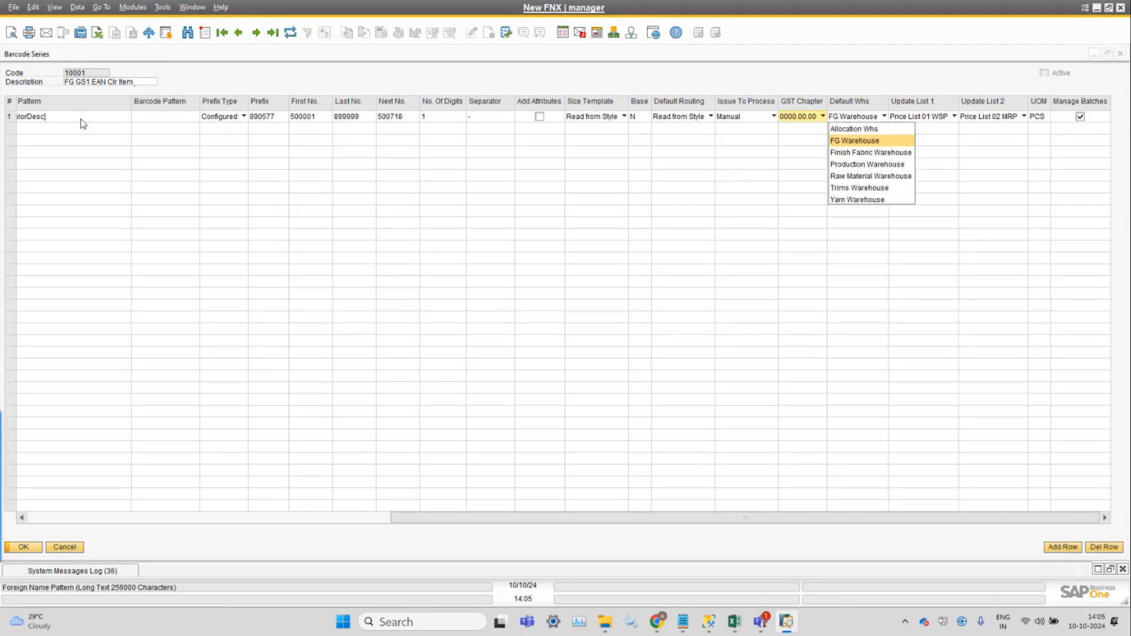
{"action": "left_click", "coordinate": [804, 119]}
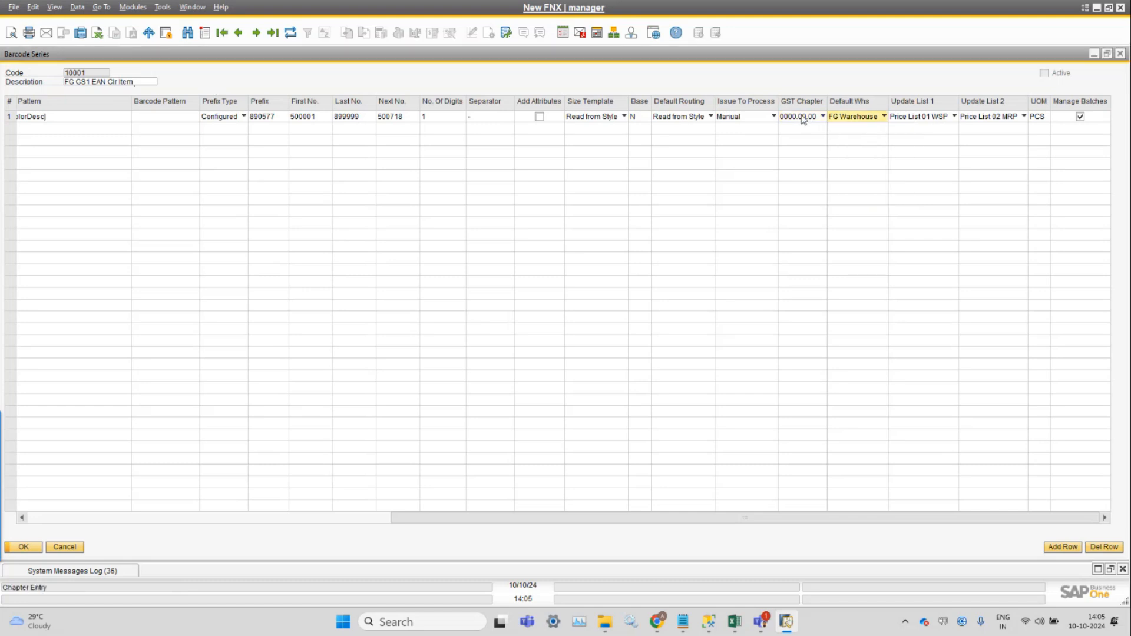
{"action": "left_click", "coordinate": [802, 120]}
{"action": "left_click", "coordinate": [799, 76]}
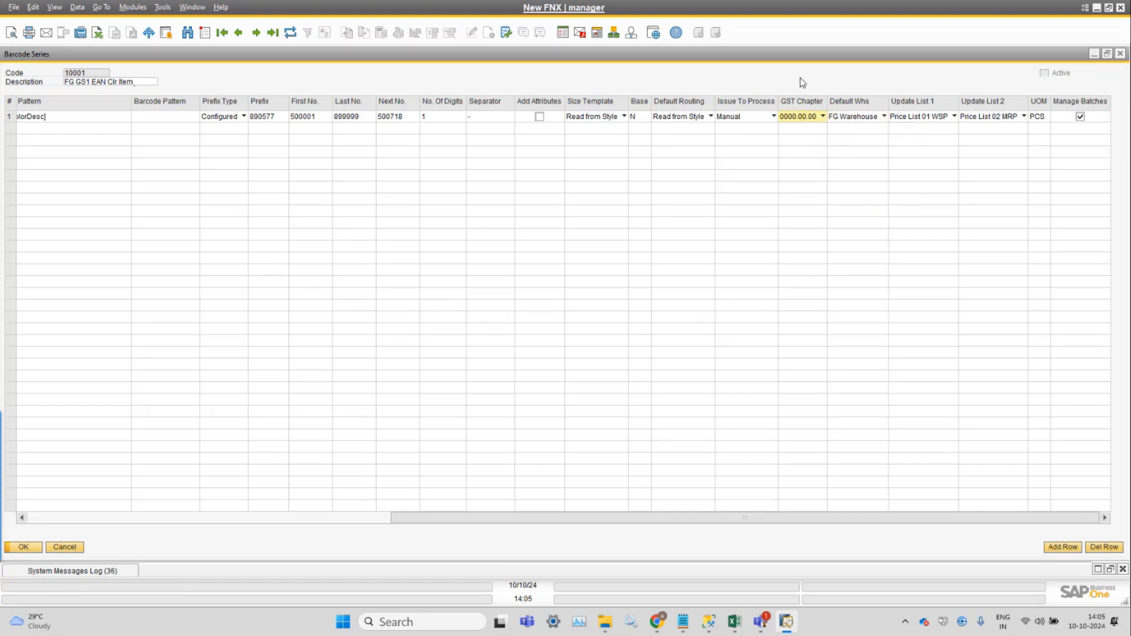
Examine the Default Whs options for row 1 and compare FG Warehouse with the warehouse rows in item FG00027's stock data.
{"action": "left_click", "coordinate": [855, 121]}
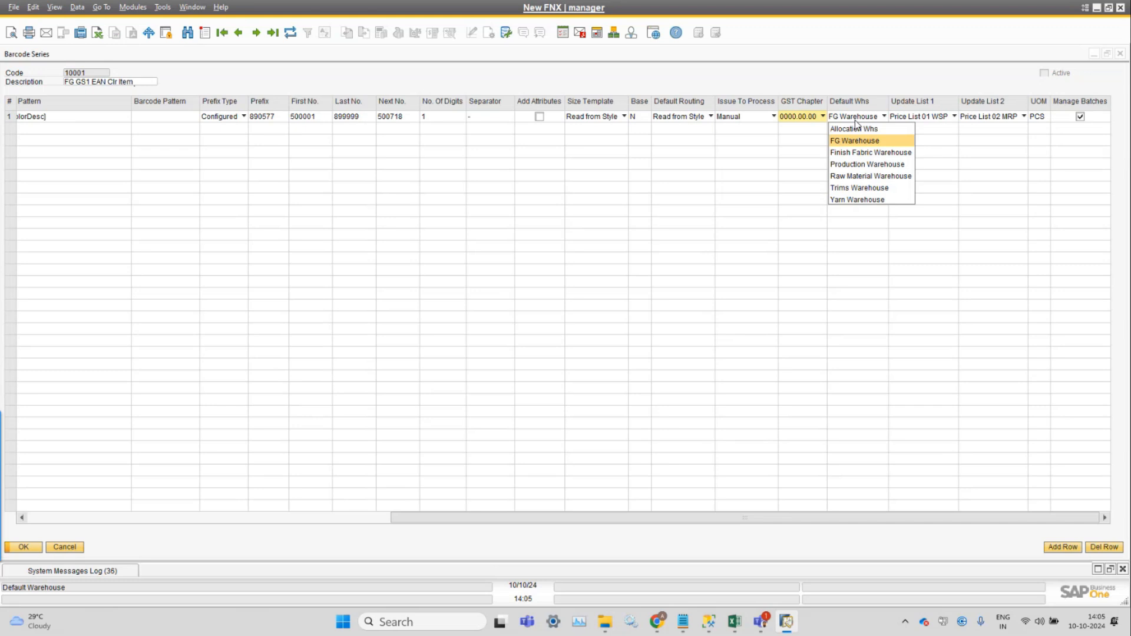
{"action": "left_click", "coordinate": [878, 83]}
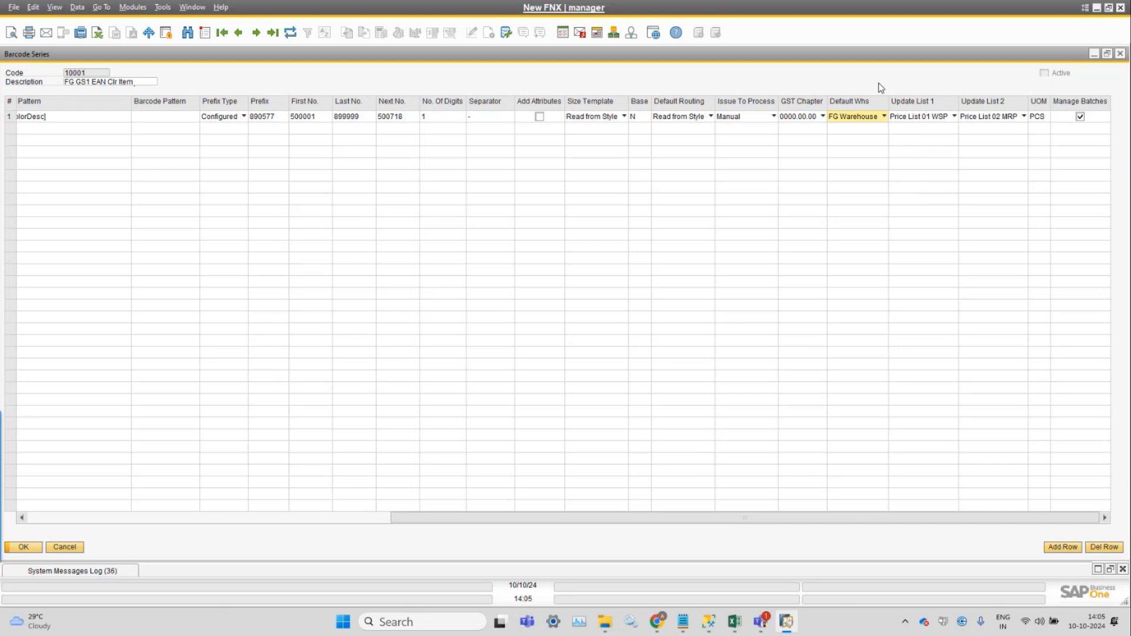
{"action": "left_click", "coordinate": [192, 7]}
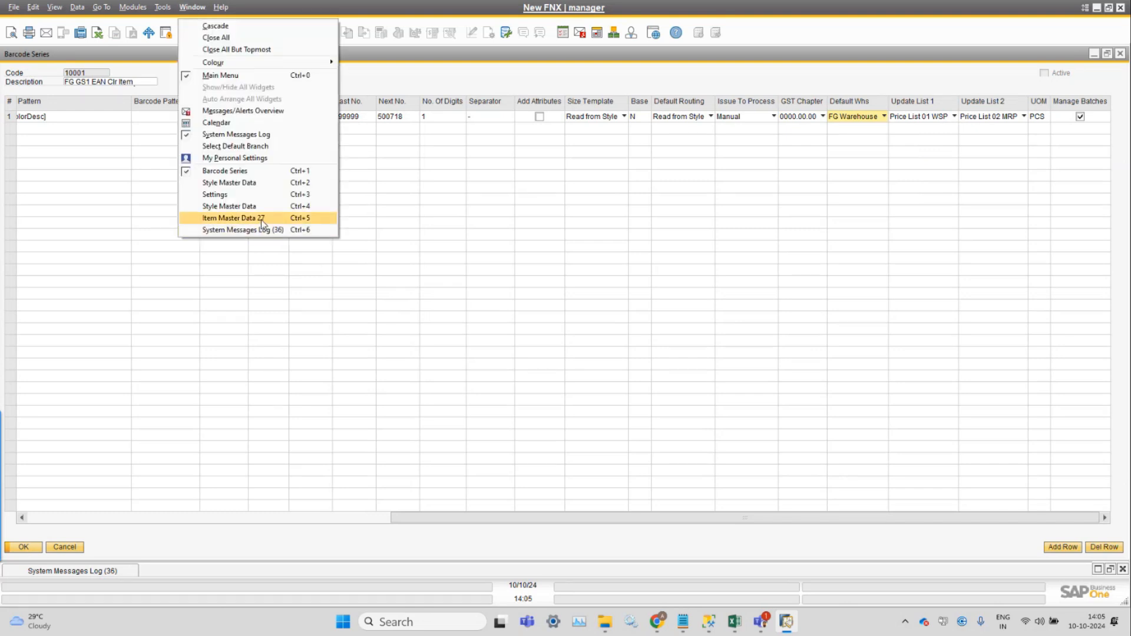
{"action": "left_click", "coordinate": [262, 219]}
{"action": "left_click", "coordinate": [345, 278]}
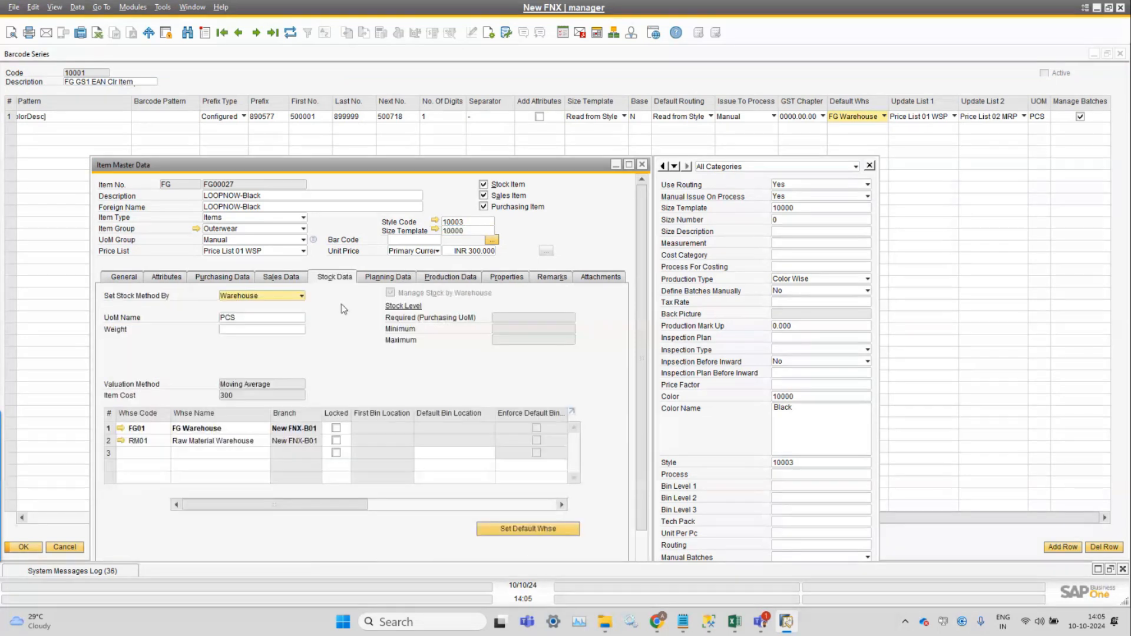
{"action": "left_click", "coordinate": [109, 428]}
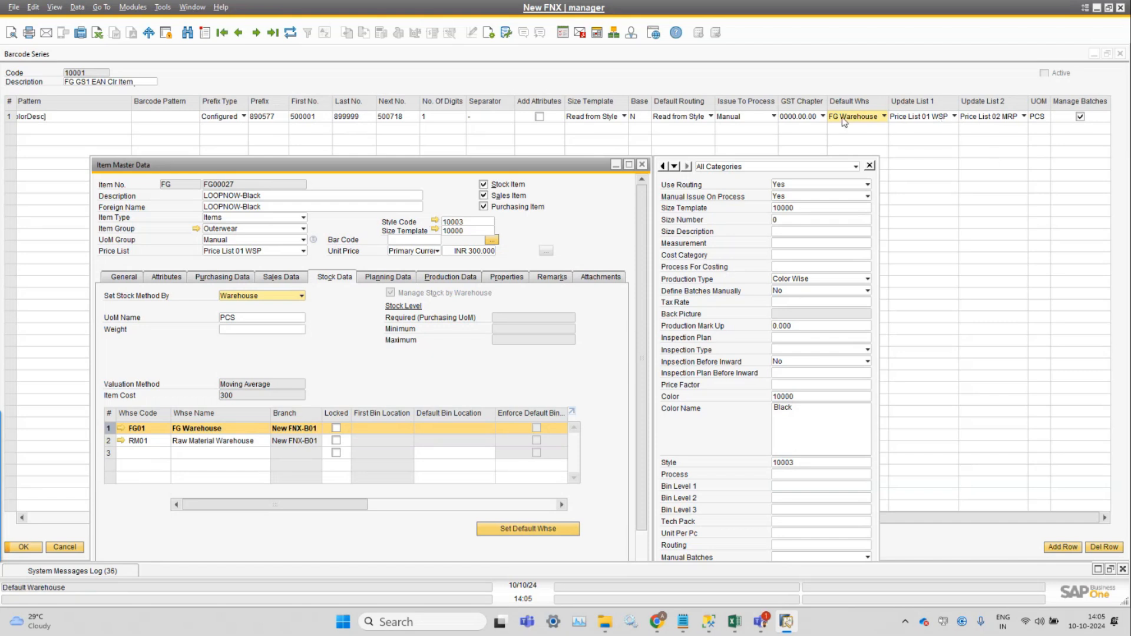
Return to the Barcode Series window and examine the Update List 1 and Update List 2 price list options for row 1, leaving both unchanged.
{"action": "left_click", "coordinate": [699, 83]}
{"action": "left_click", "coordinate": [921, 118]}
{"action": "left_click", "coordinate": [920, 120]}
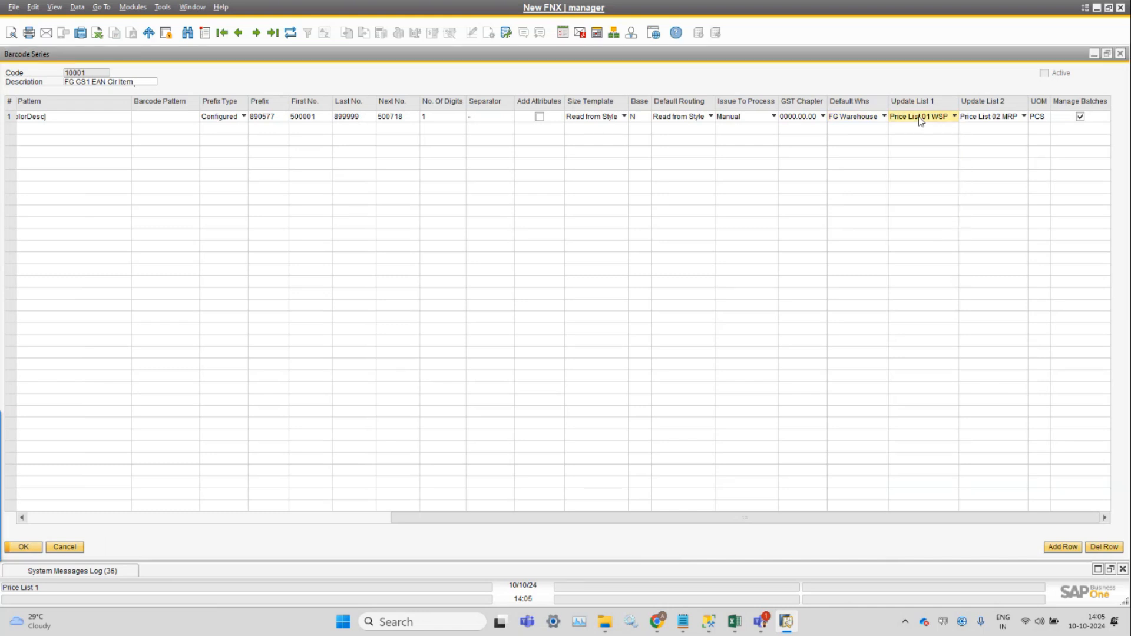
{"action": "left_click", "coordinate": [976, 119]}
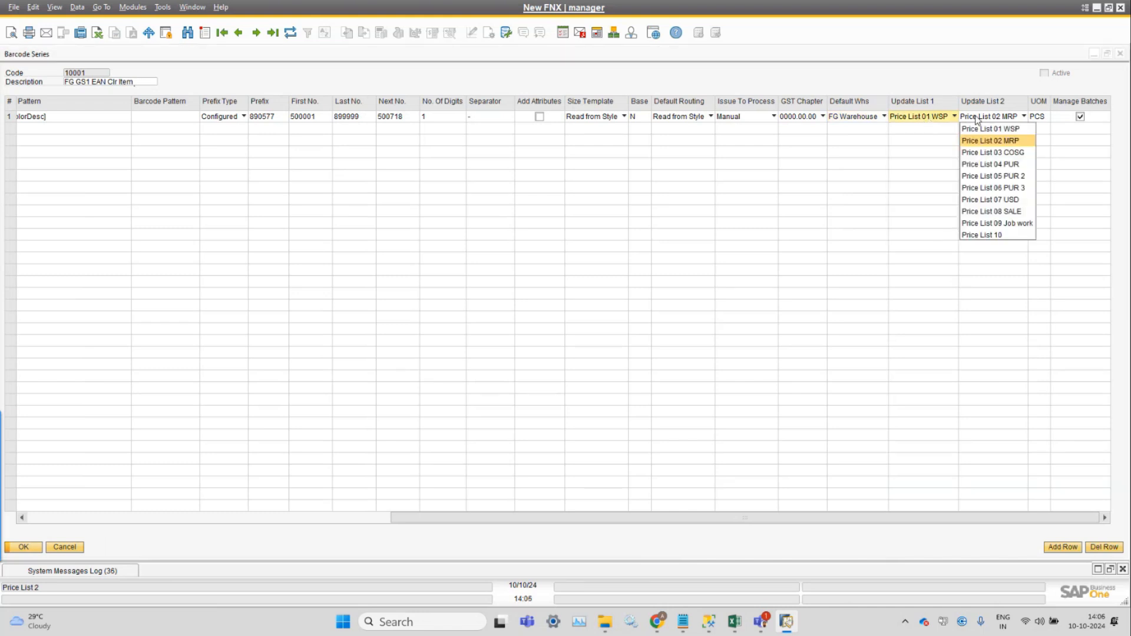
{"action": "left_click", "coordinate": [901, 83]}
{"action": "left_click", "coordinate": [925, 118]}
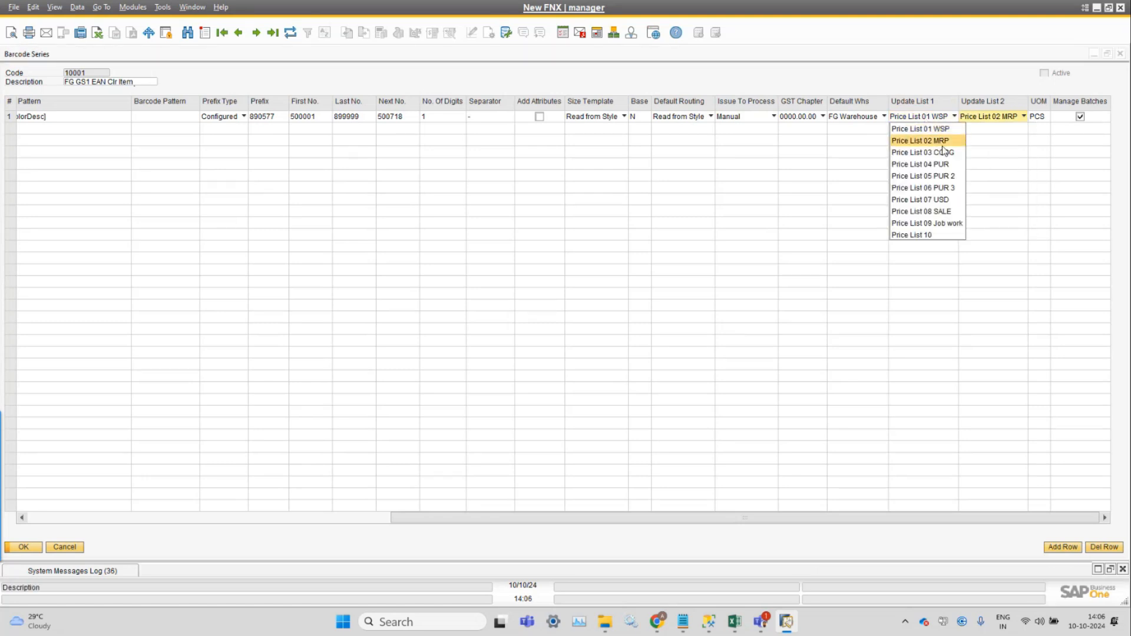
{"action": "left_click", "coordinate": [538, 81]}
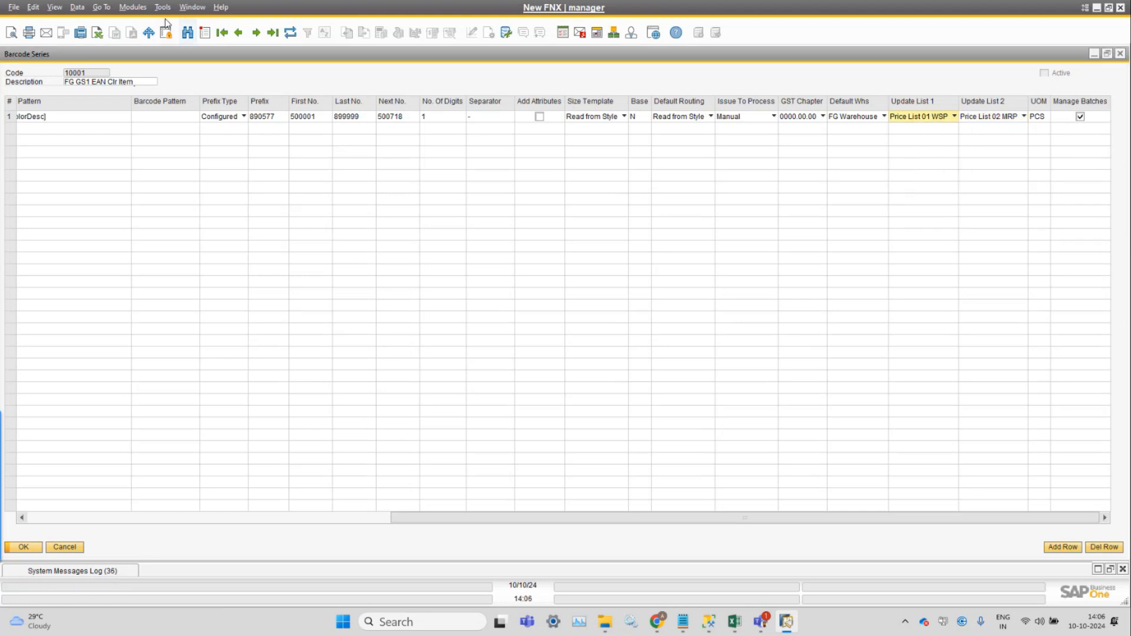
Switch to the Item Master Data window and examine the Price List options of item FG00027, leaving Price List 01 WSP selected.
{"action": "left_click", "coordinate": [199, 11]}
{"action": "left_click", "coordinate": [253, 221]}
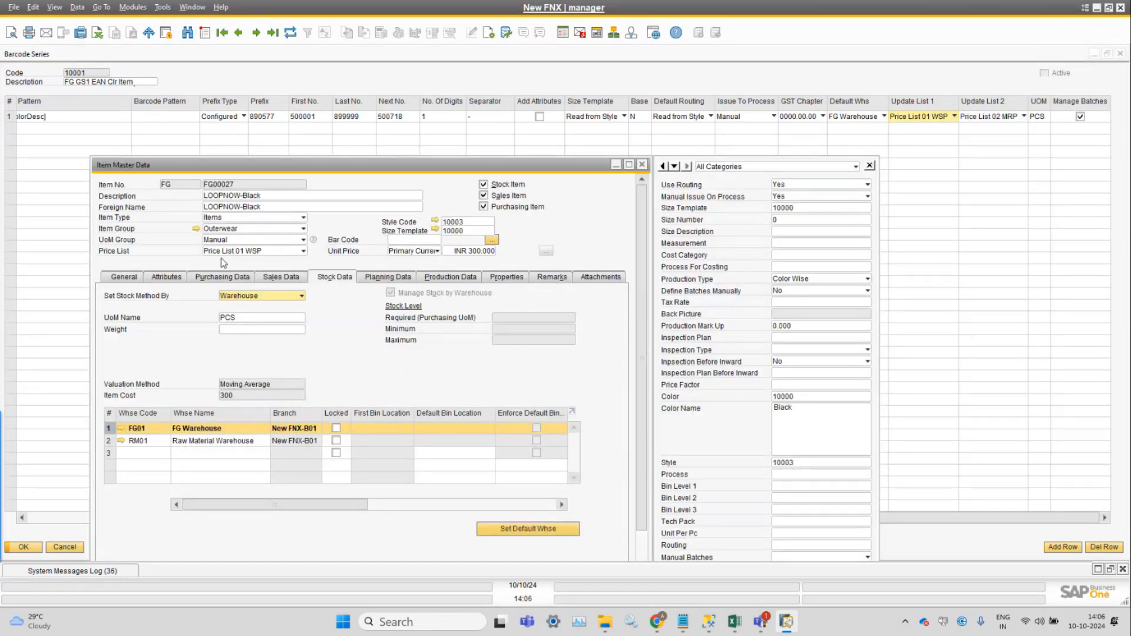
{"action": "left_click", "coordinate": [303, 250]}
{"action": "left_click", "coordinate": [271, 269]}
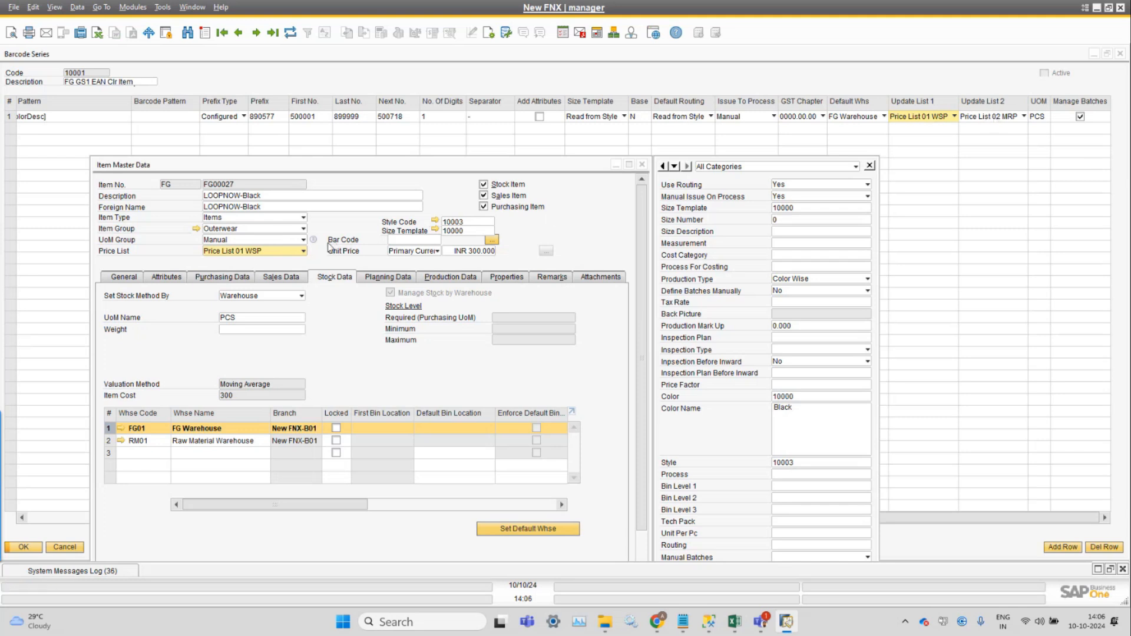
{"action": "left_click", "coordinate": [268, 251]}
{"action": "left_click", "coordinate": [249, 273]}
Review the UOM and Manage Batches settings for row 1 of series 10001, and refresh the record, discarding unsaved changes.
{"action": "left_click", "coordinate": [968, 84]}
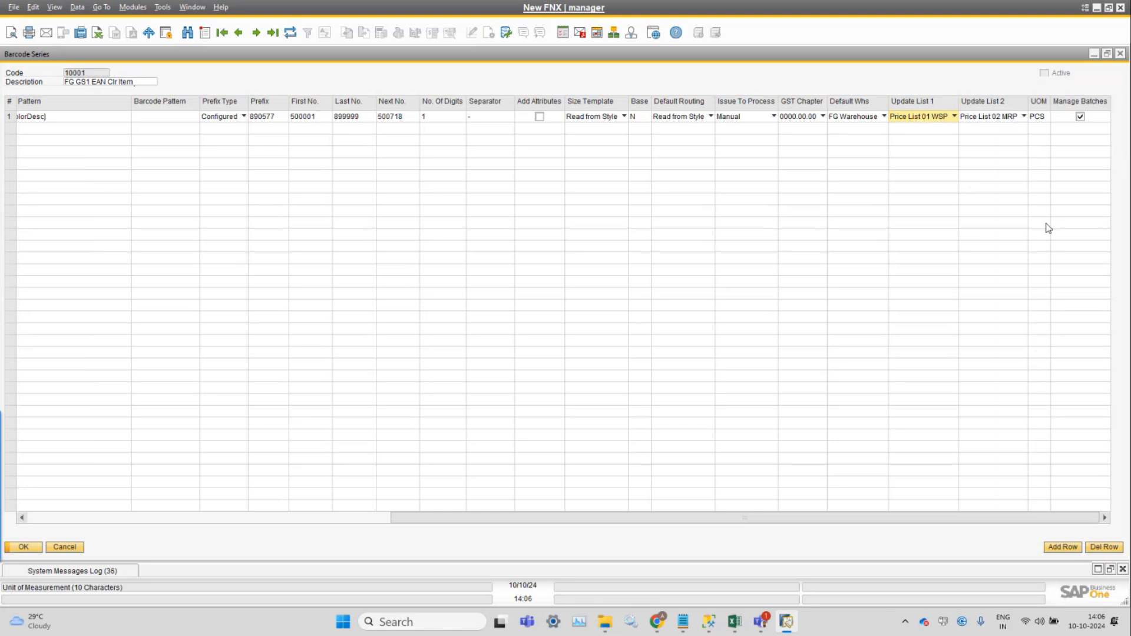
{"action": "left_click", "coordinate": [1047, 123]}
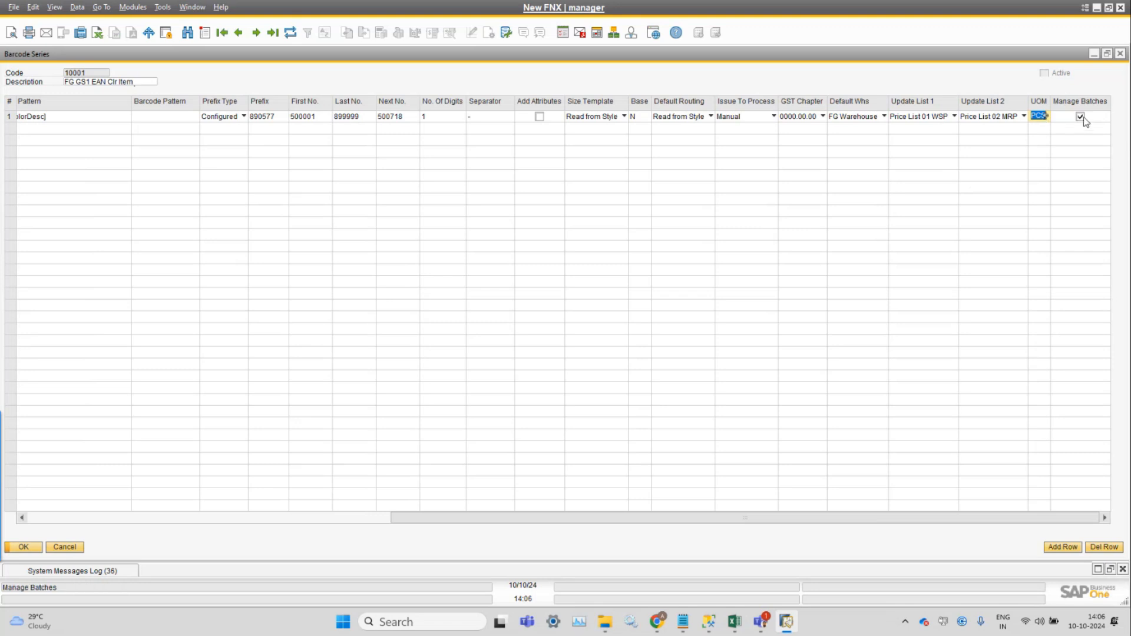
{"action": "left_click", "coordinate": [1083, 119]}
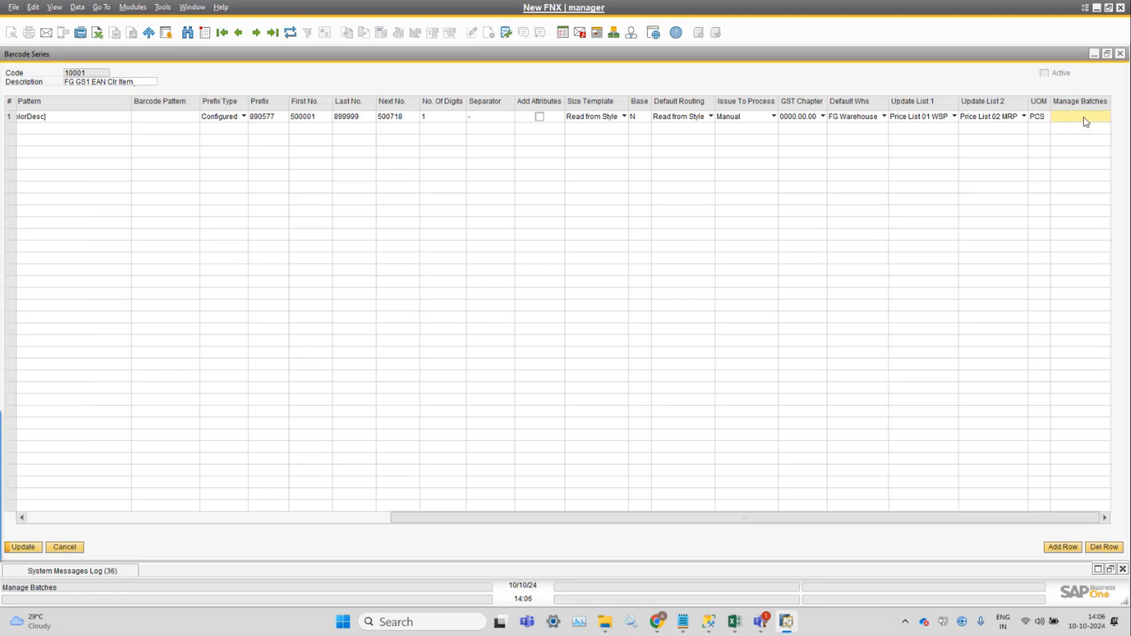
{"action": "left_click", "coordinate": [265, 517]}
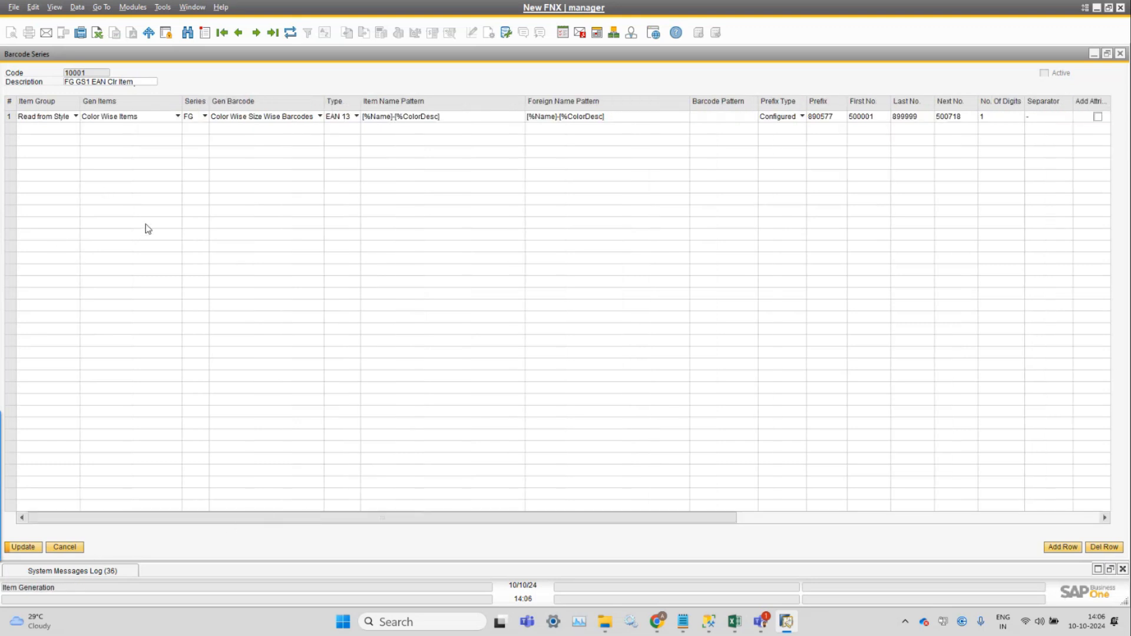
{"action": "left_click", "coordinate": [294, 34]}
{"action": "left_click", "coordinate": [423, 319]}
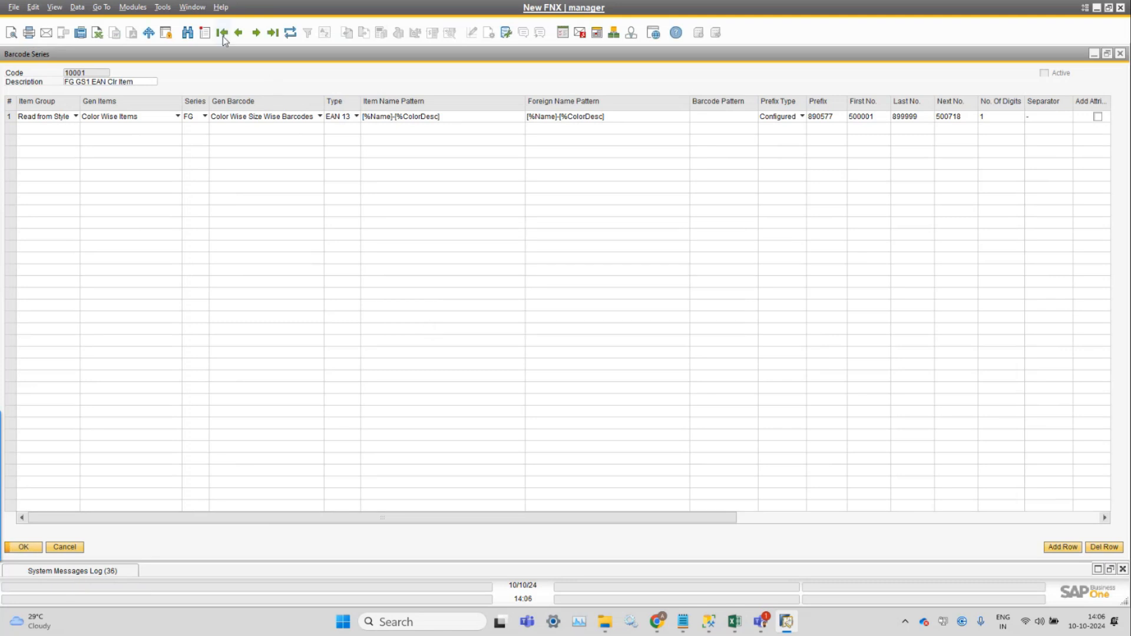
Go to the previous barcode series, 10000, and examine the Gen Items options for row 1, leaving Color Wise Size Wise Items selected.
{"action": "left_click", "coordinate": [239, 34]}
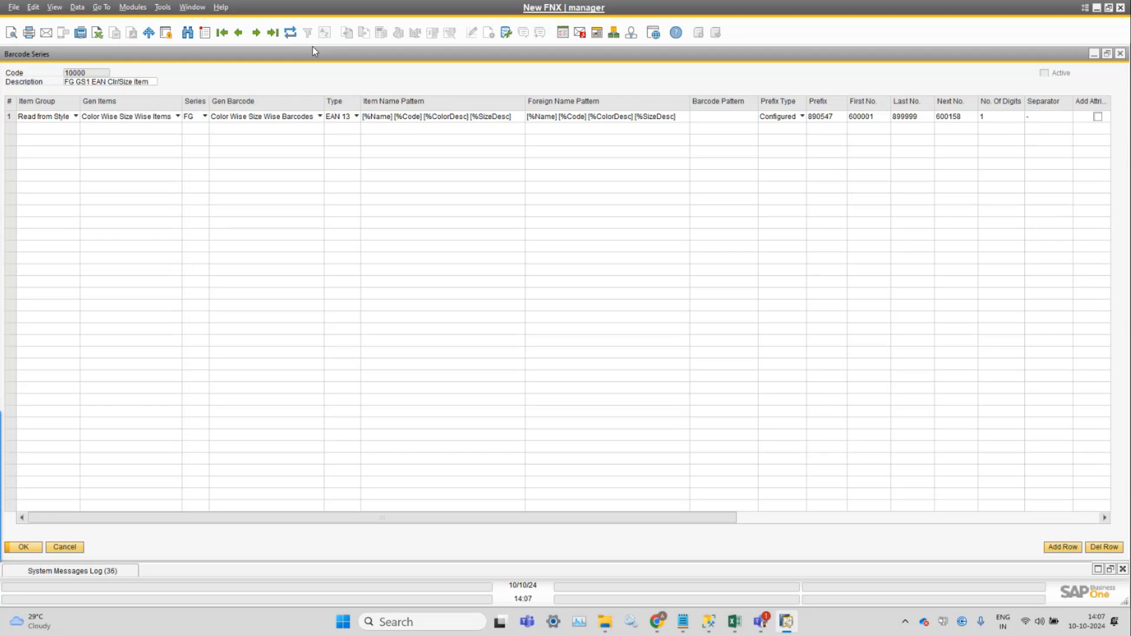
{"action": "left_click", "coordinate": [131, 121]}
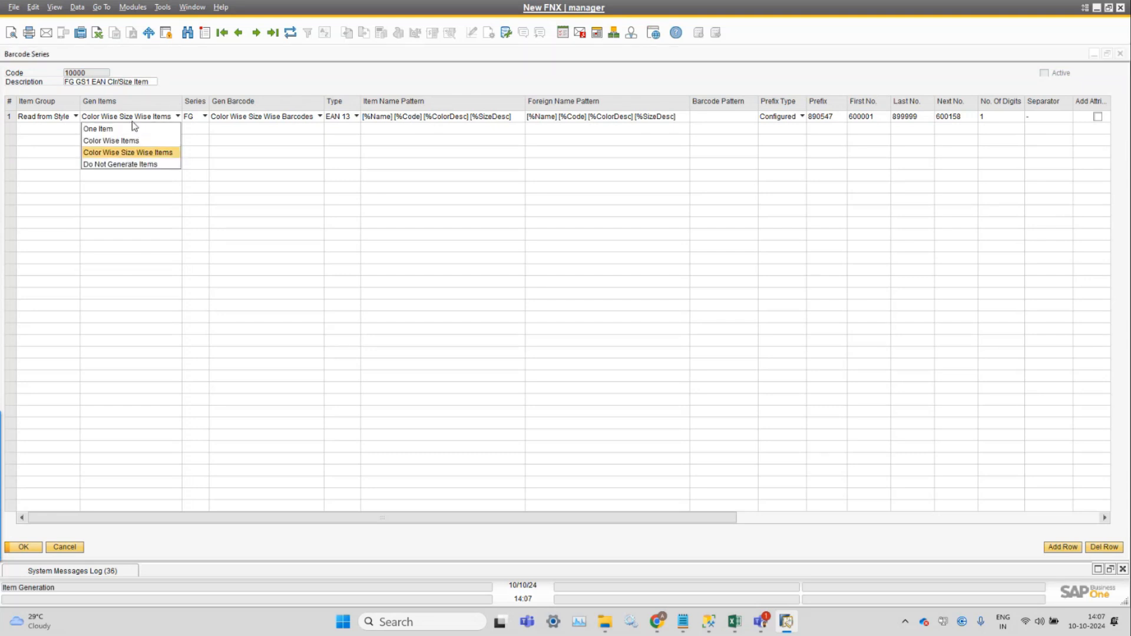
{"action": "left_click", "coordinate": [151, 158]}
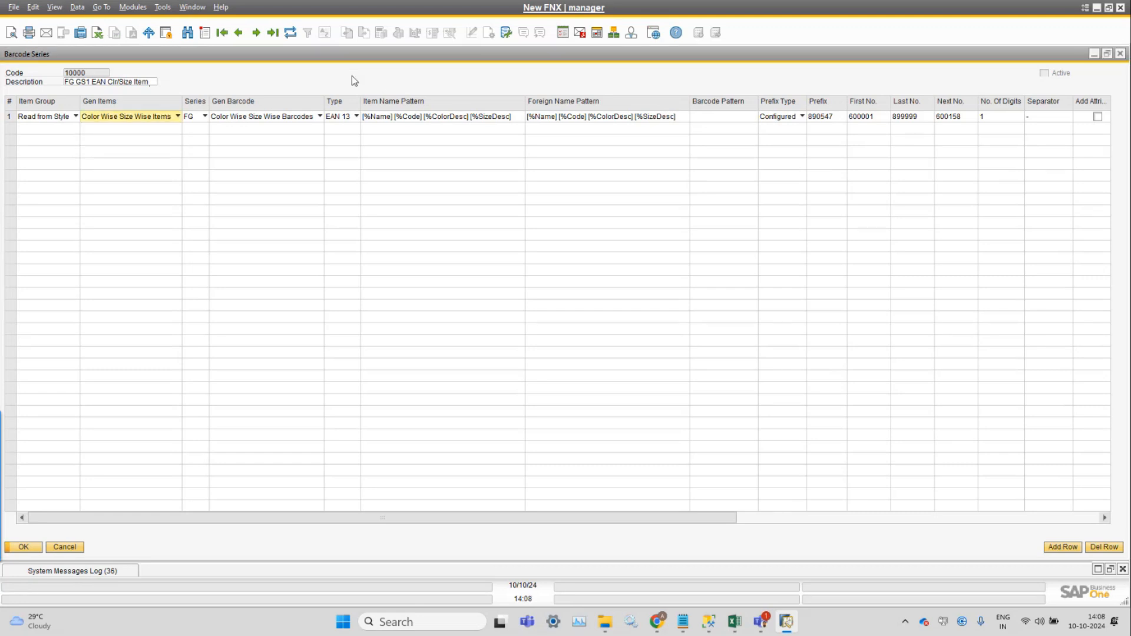